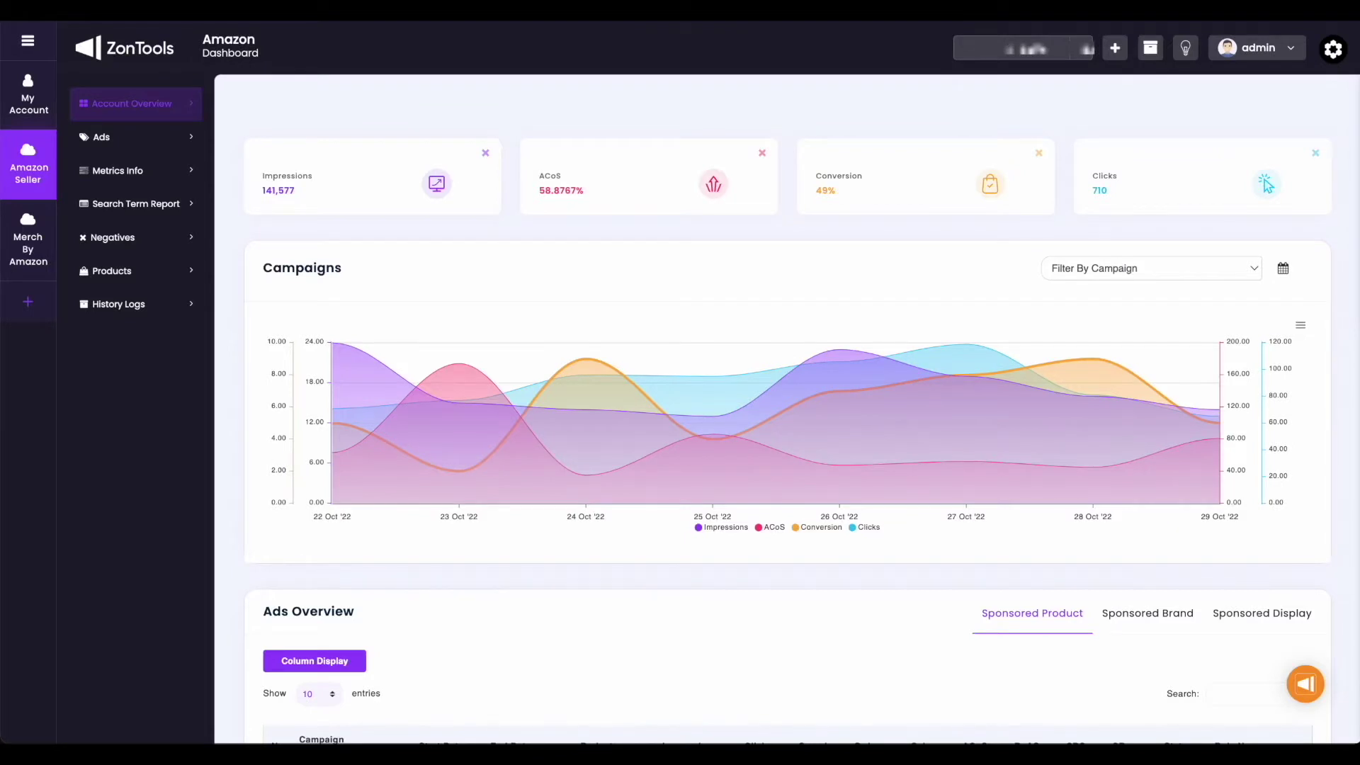
Step: Expand Account Overview in the sidebar and scroll down the Amazon Dashboard metrics
left_click(194, 104)
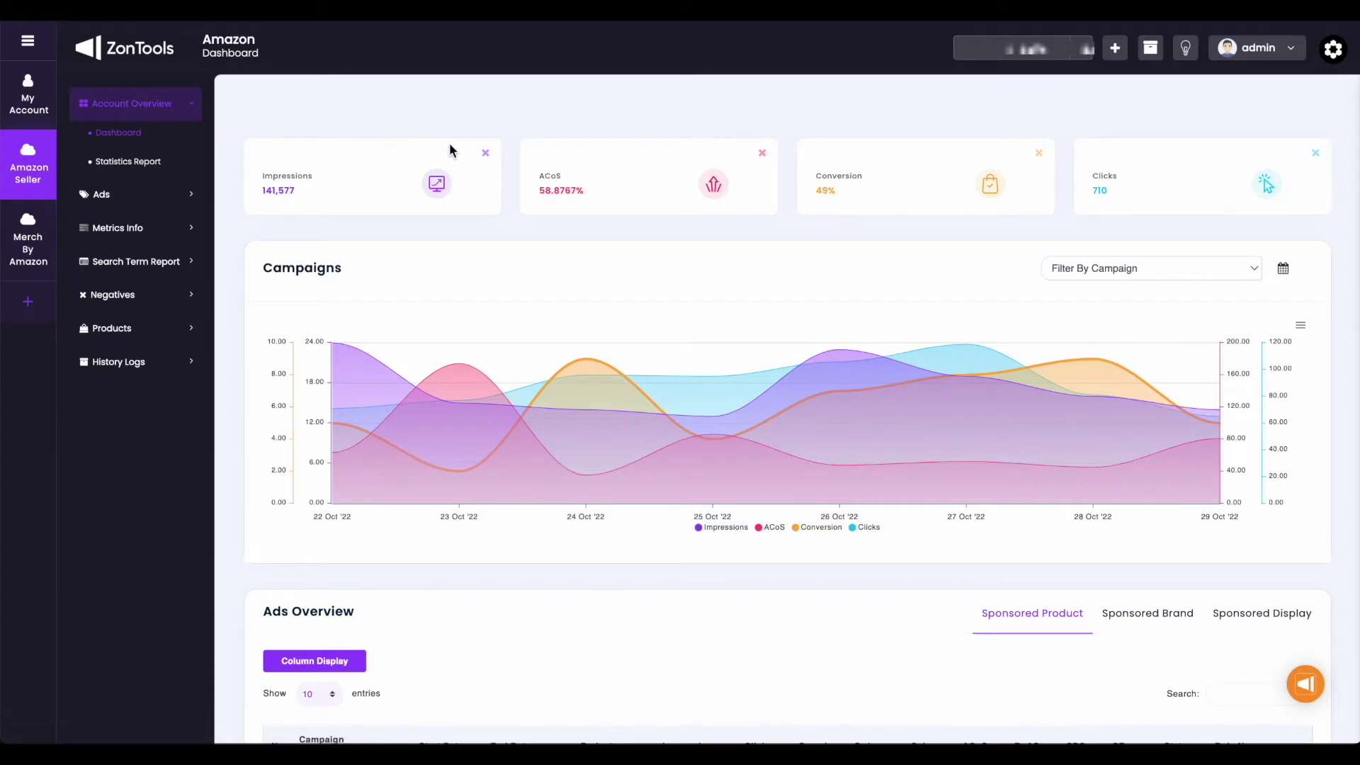
scroll(515, 154, "down", 1)
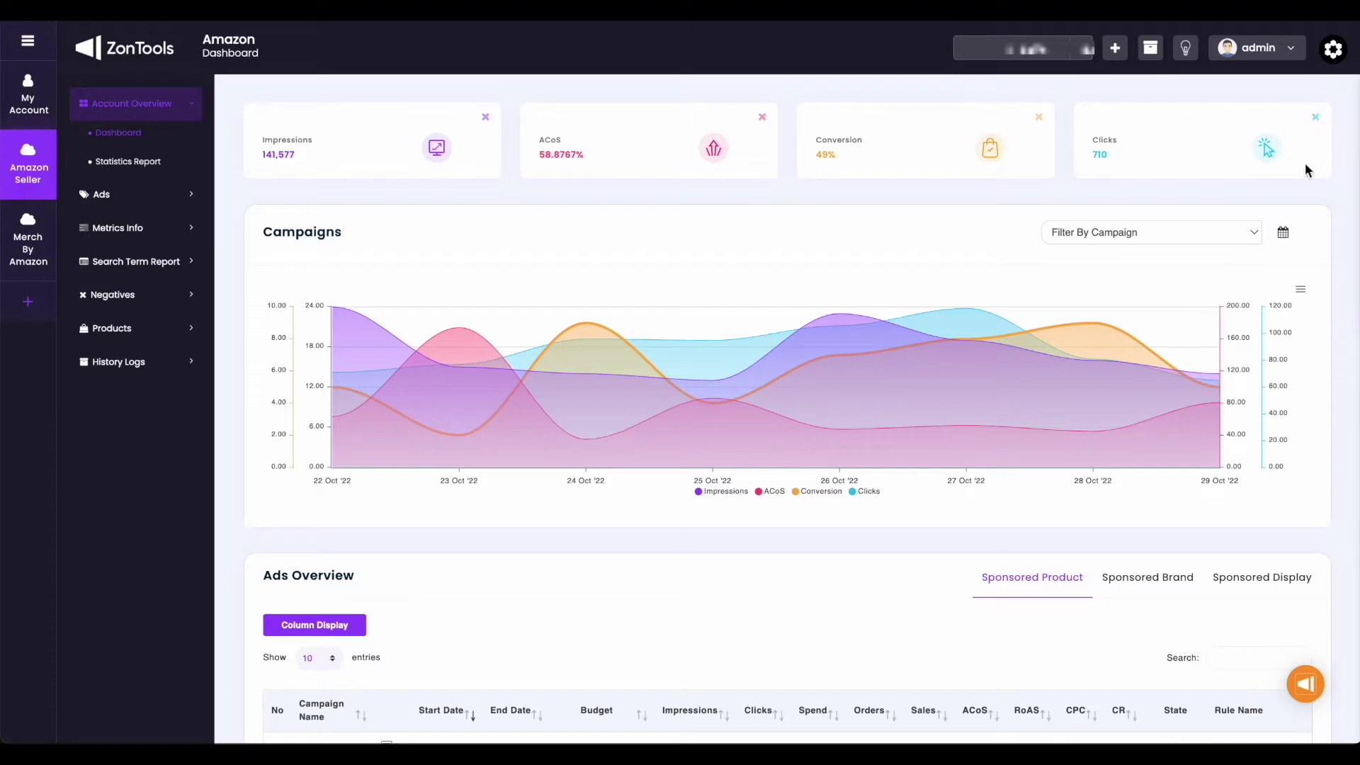
Step: Switch Ads Overview to Sponsored Display, showing the paused safety vest display campaign
left_click(1284, 234)
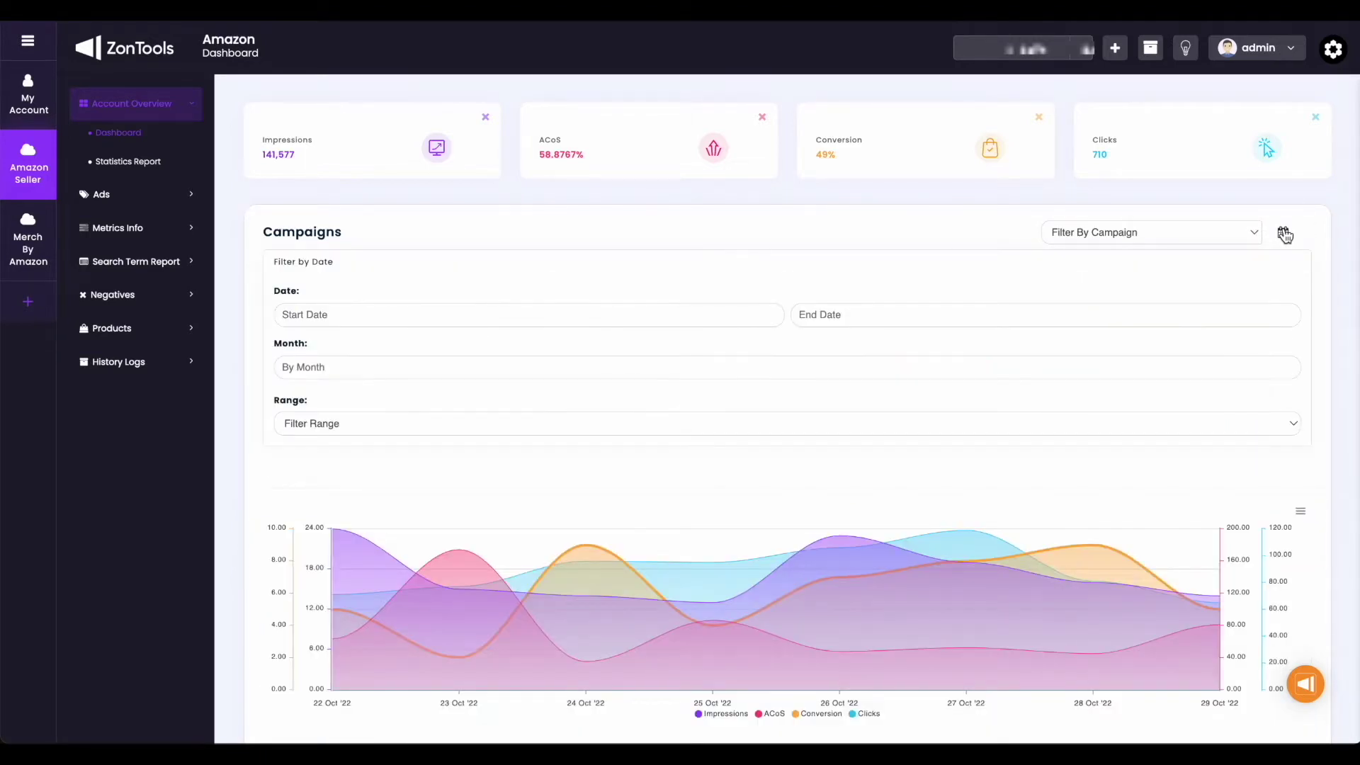
left_click(1284, 235)
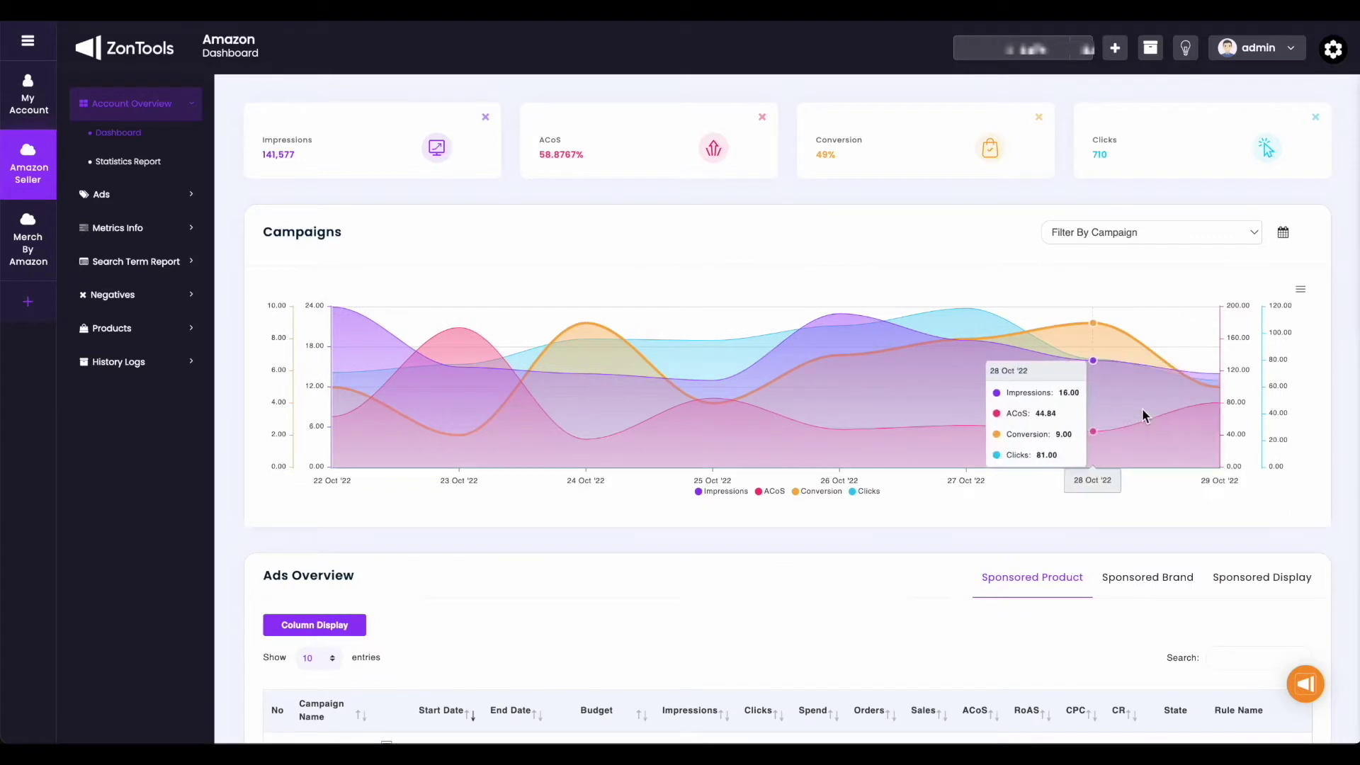
scroll(1148, 515, "down", 3)
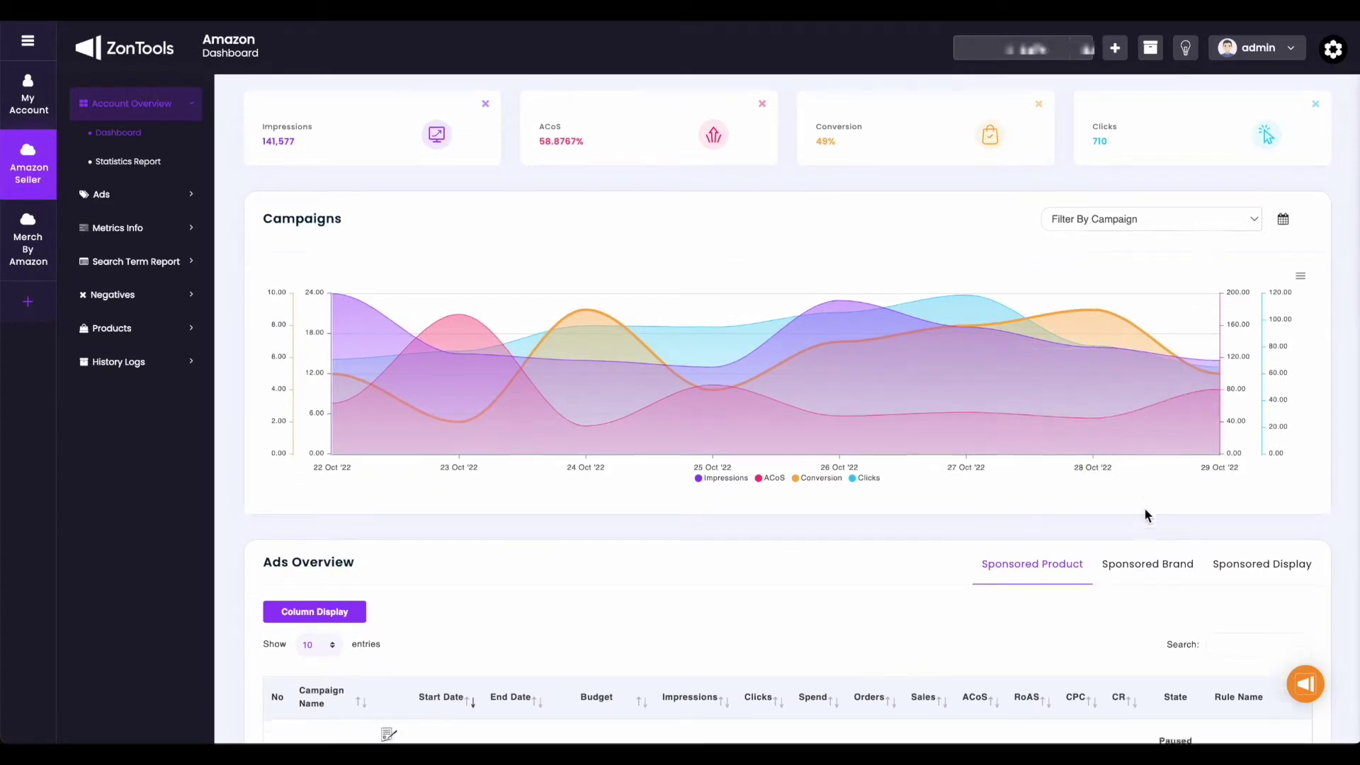
scroll(1148, 515, "down", 2)
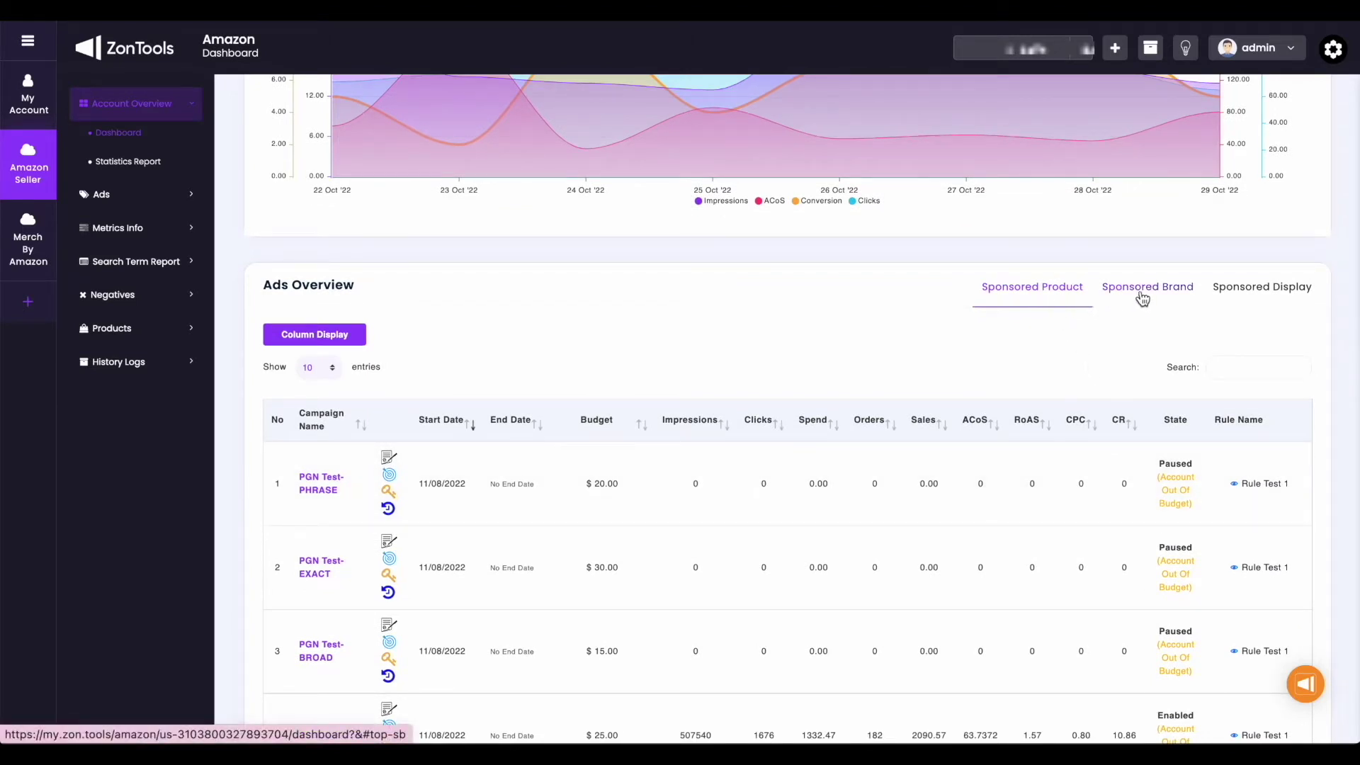
left_click(1251, 303)
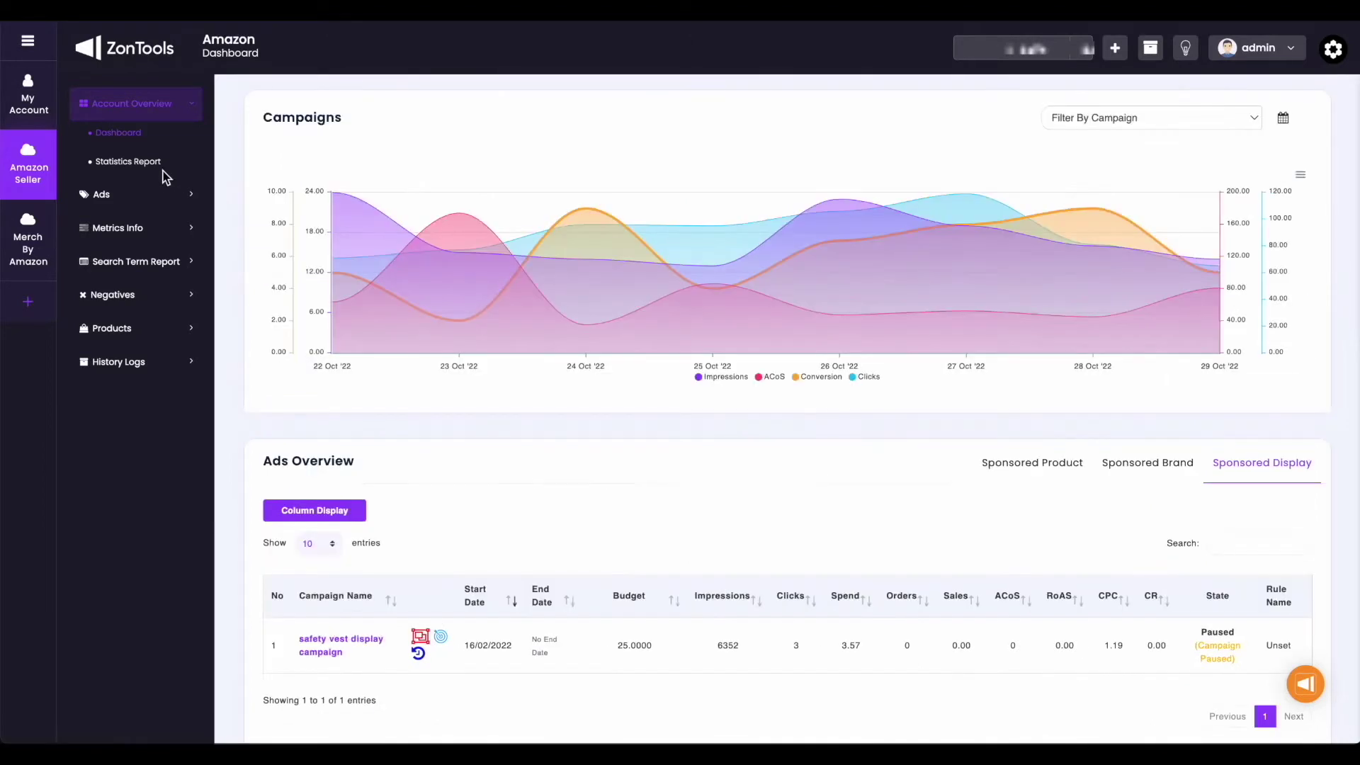
Step: View the Statistics Report page, then open Ads > Sponsored Product
left_click(147, 164)
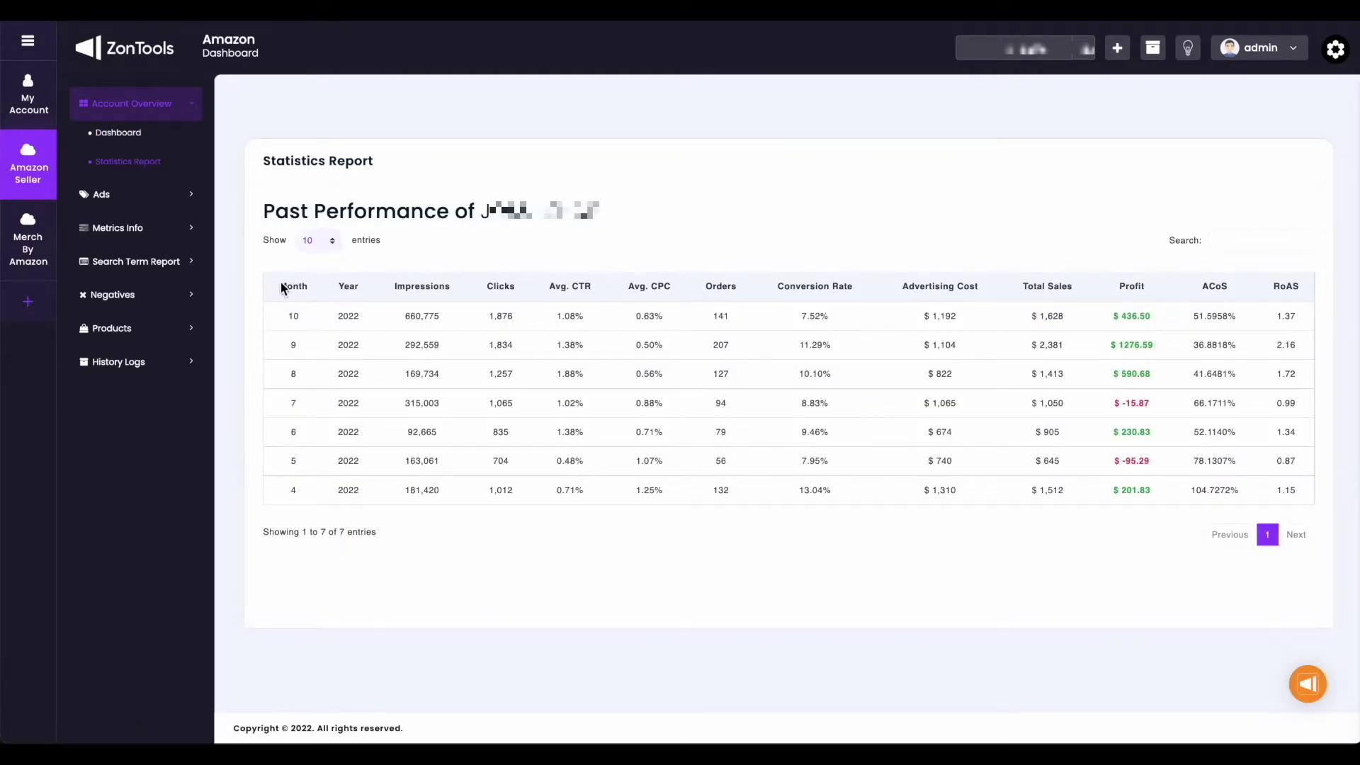
left_click(193, 202)
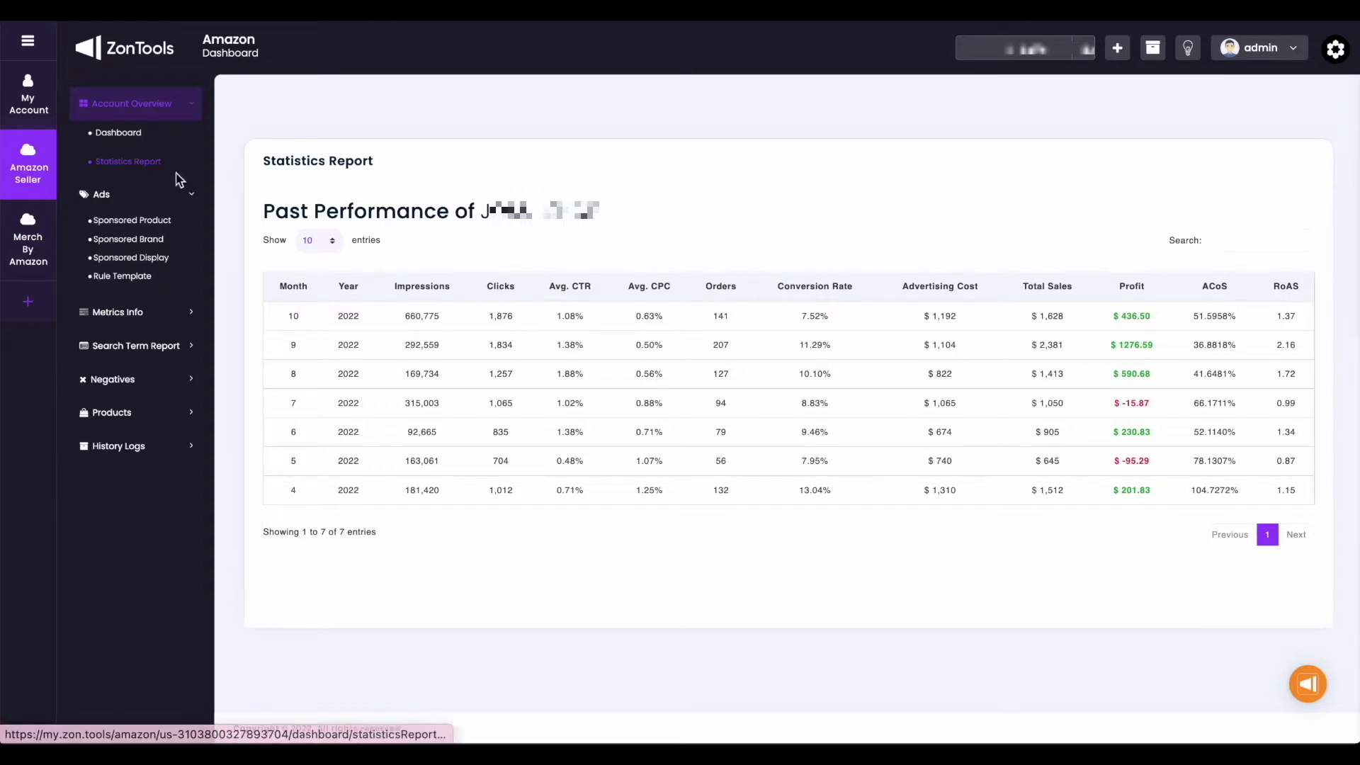
left_click(164, 227)
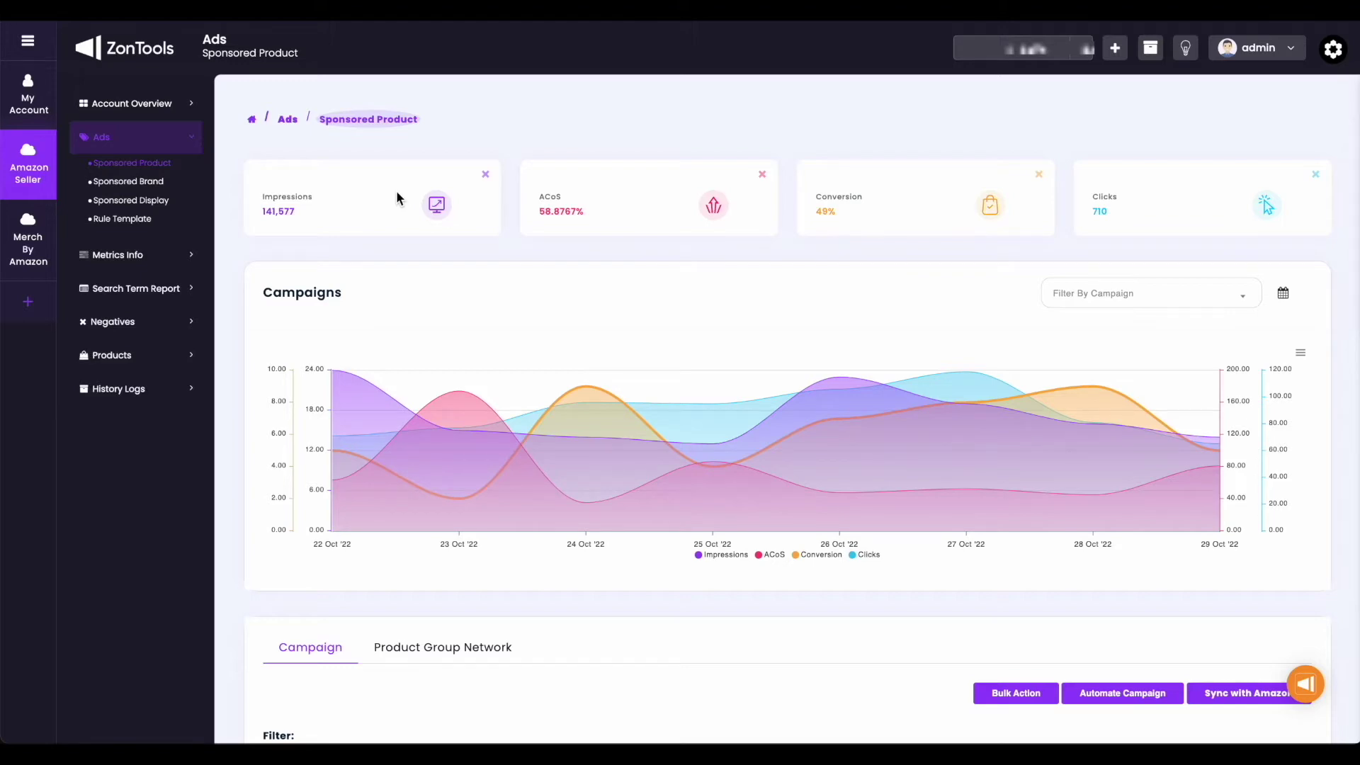
Step: Replace the Impressions and Clicks cards by adding Ad Spend and Clicks metrics
left_click(486, 174)
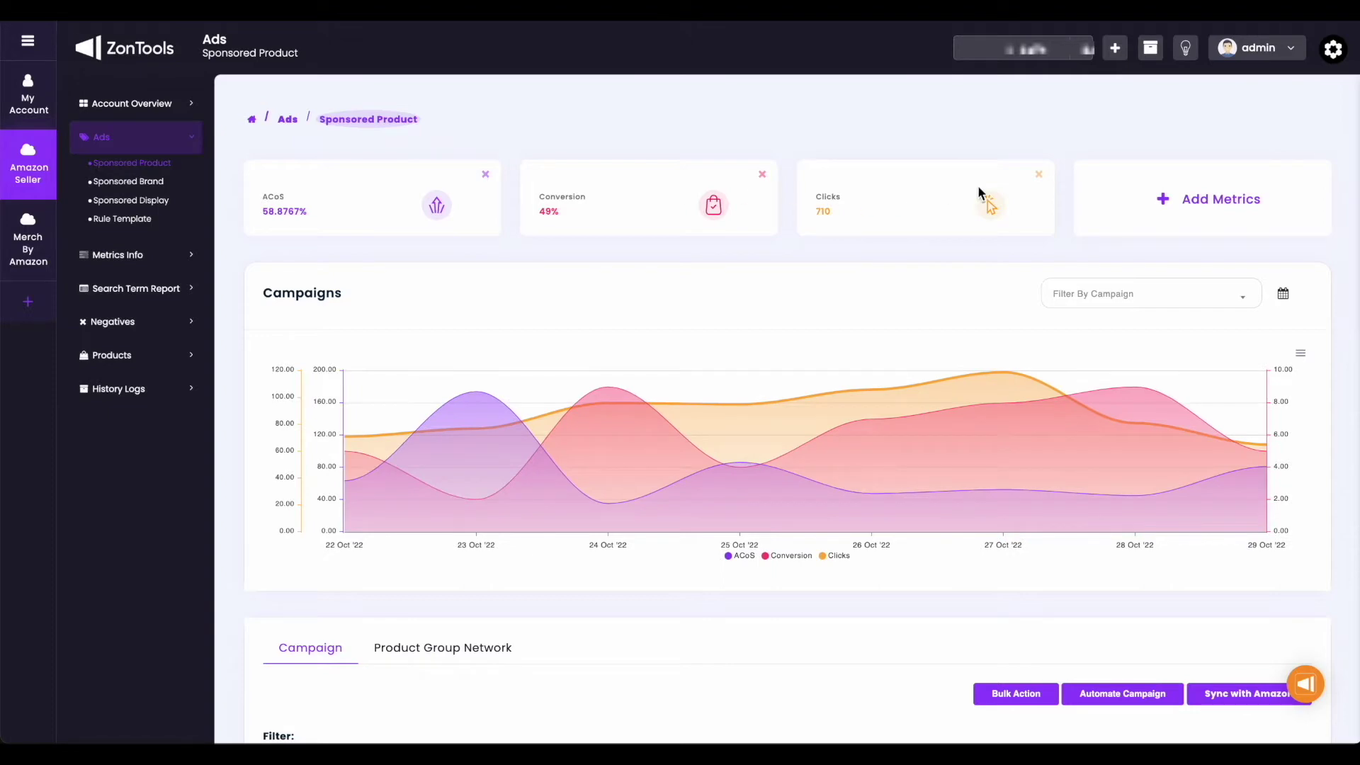
left_click(1039, 176)
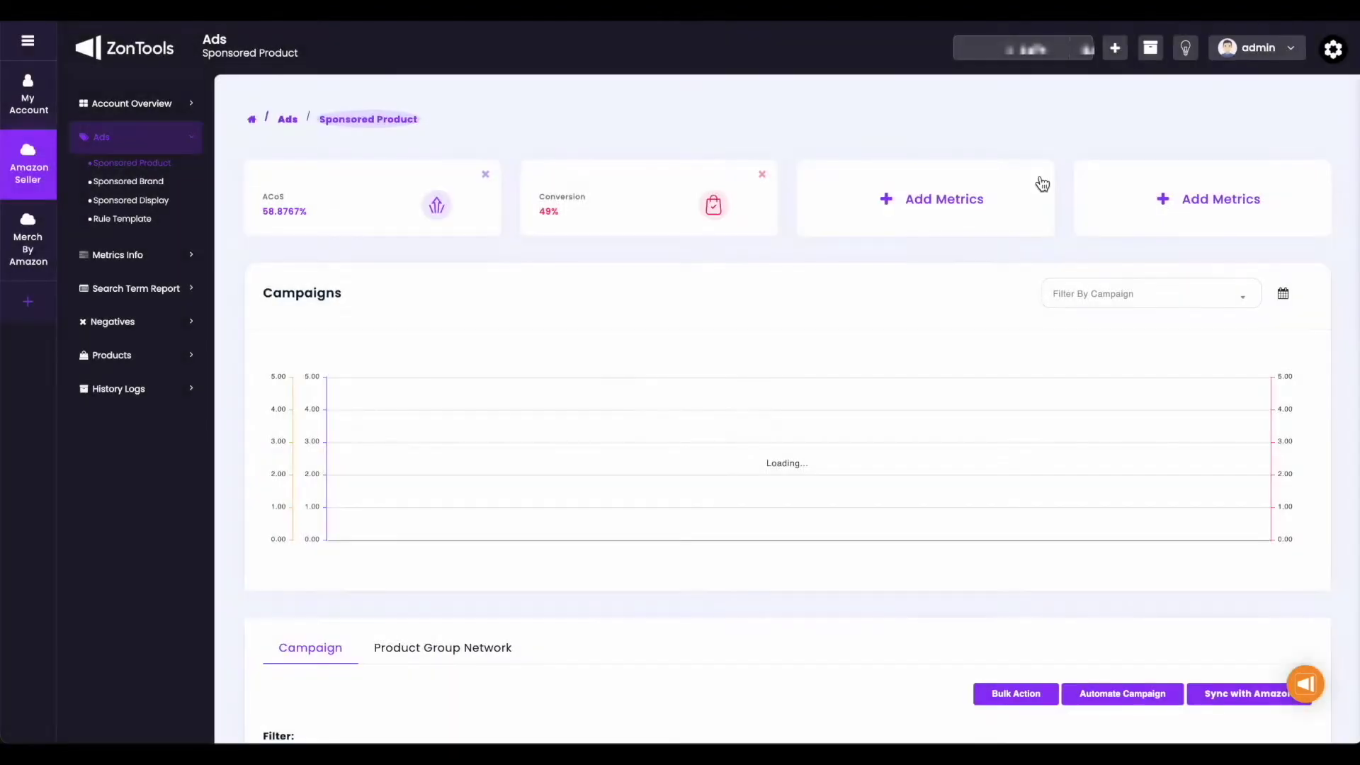
left_click(994, 202)
left_click(574, 398)
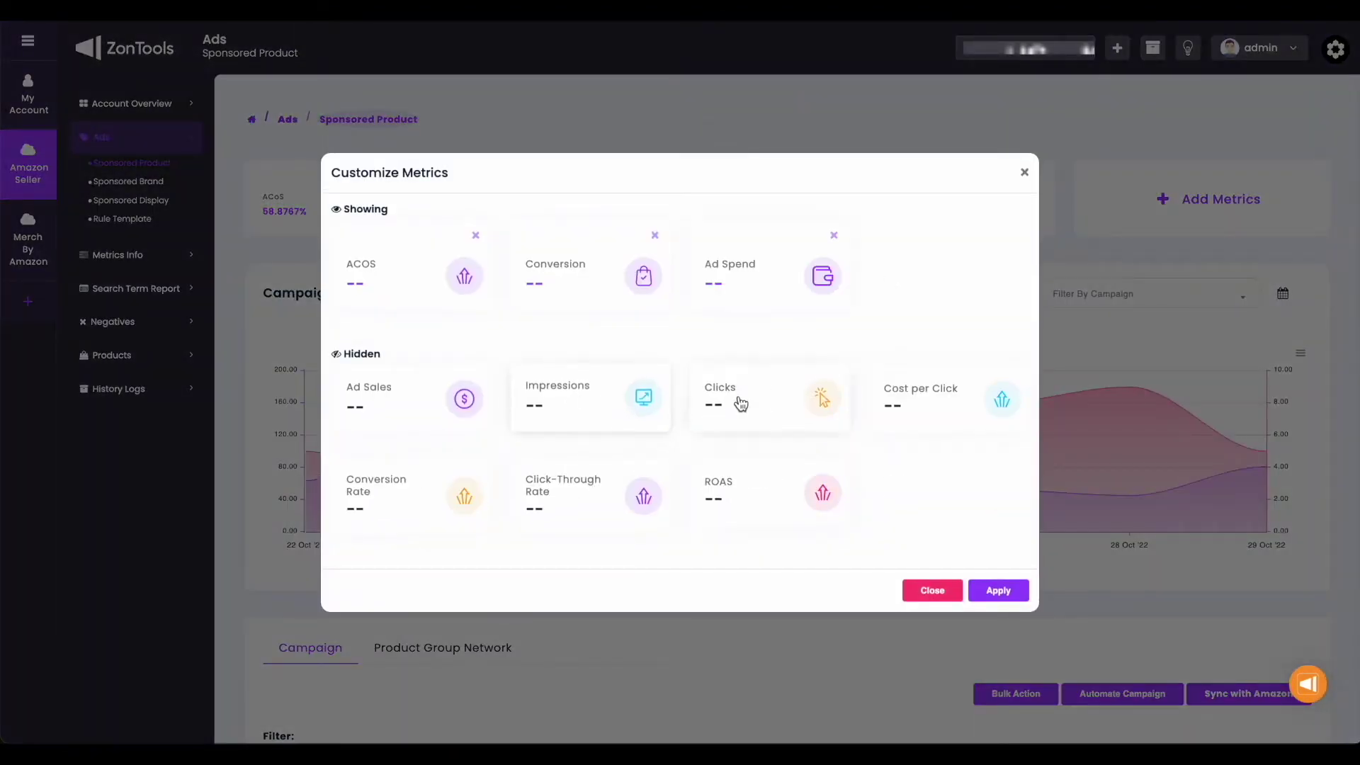
left_click(740, 400)
left_click(996, 594)
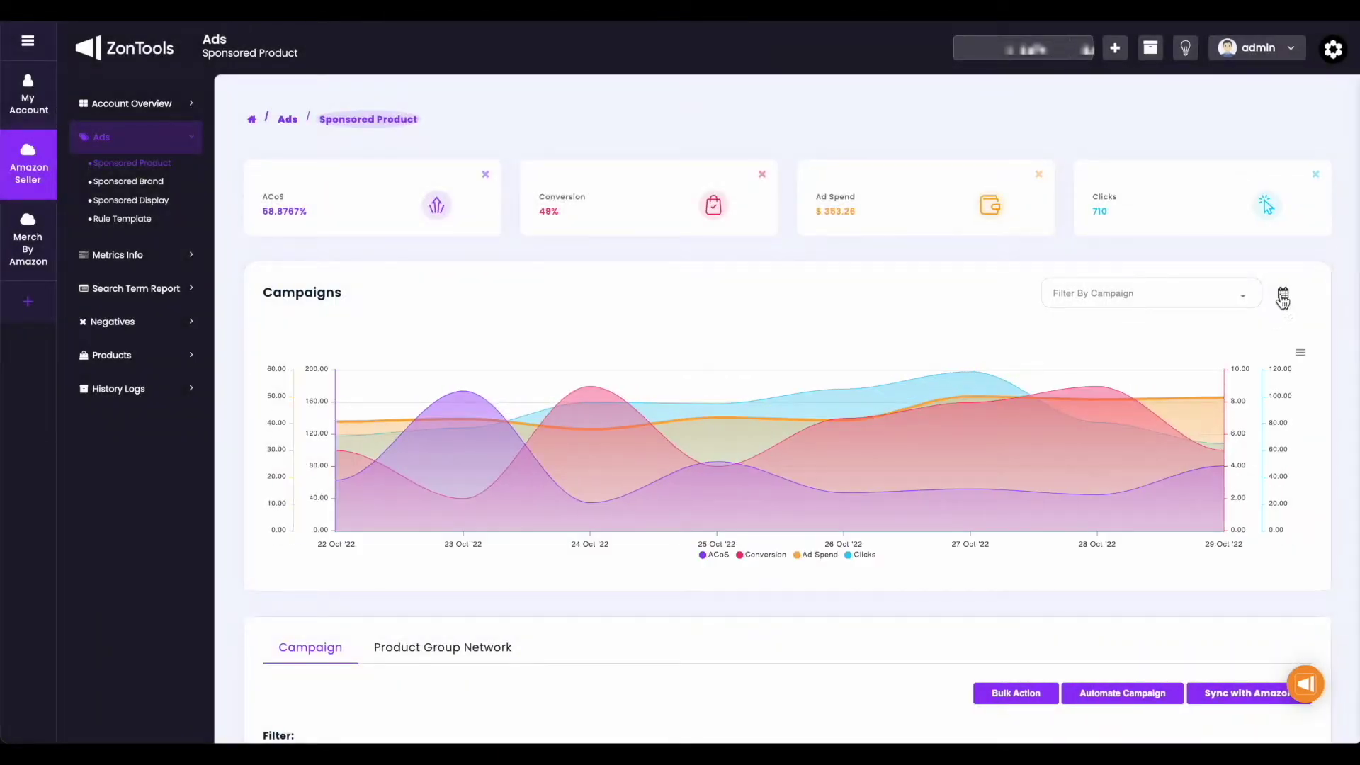
Step: Set the campaign chart's date range to Last 30 Days
left_click(1284, 294)
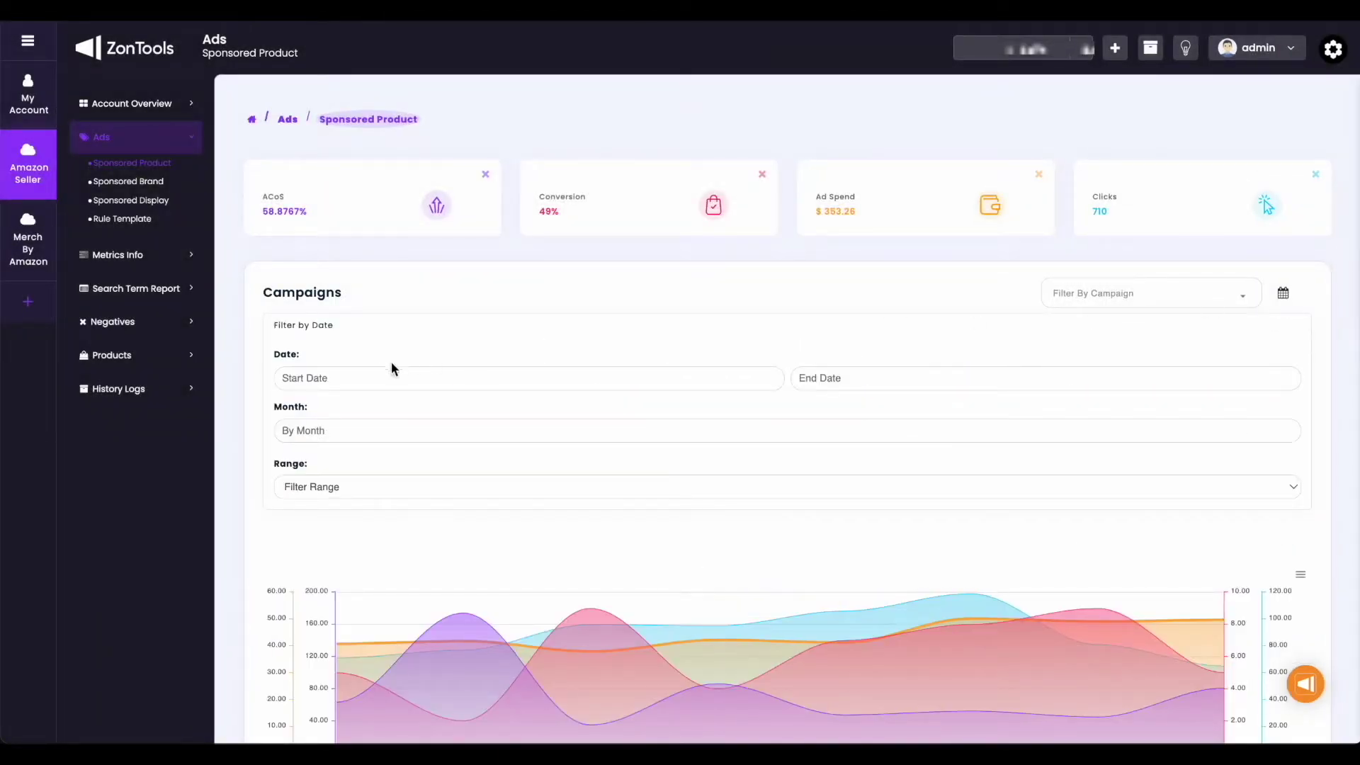
left_click(321, 378)
left_click(834, 379)
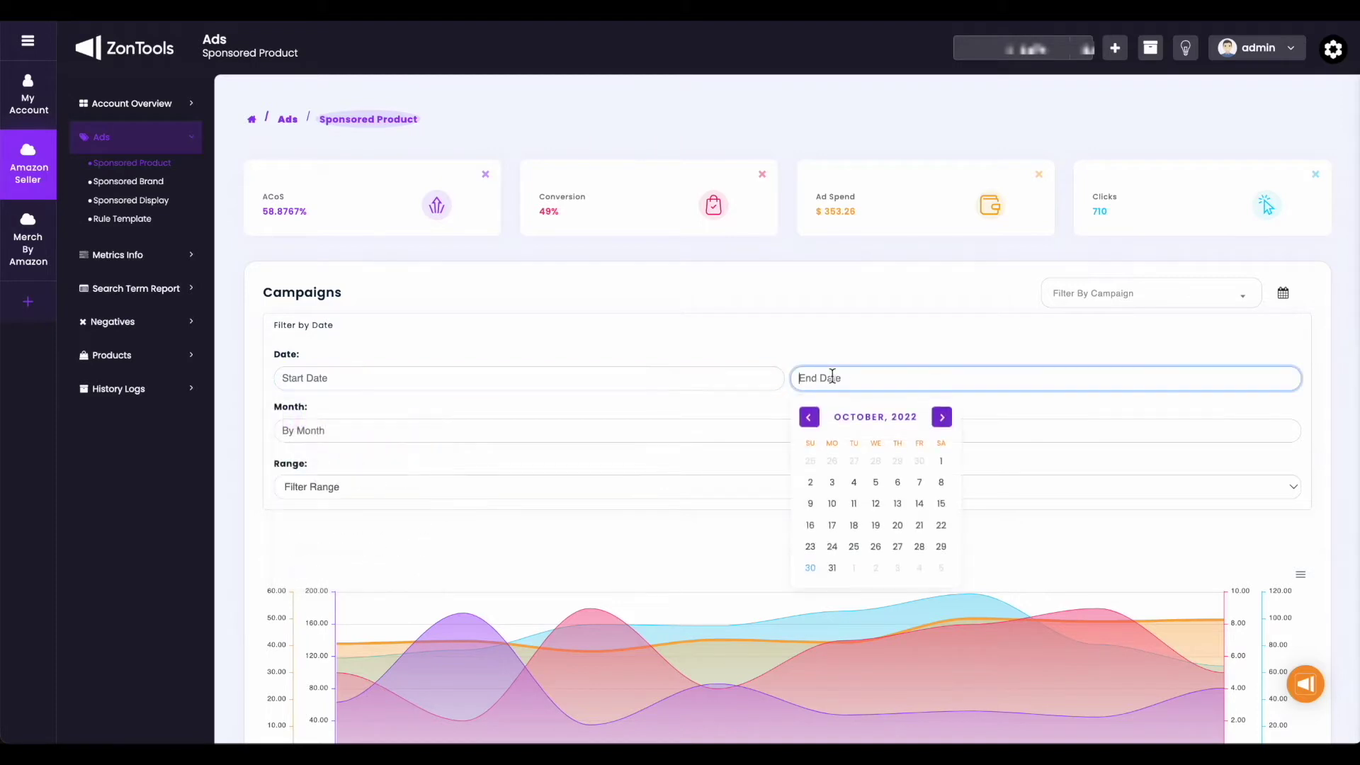
left_click(385, 429)
left_click(467, 487)
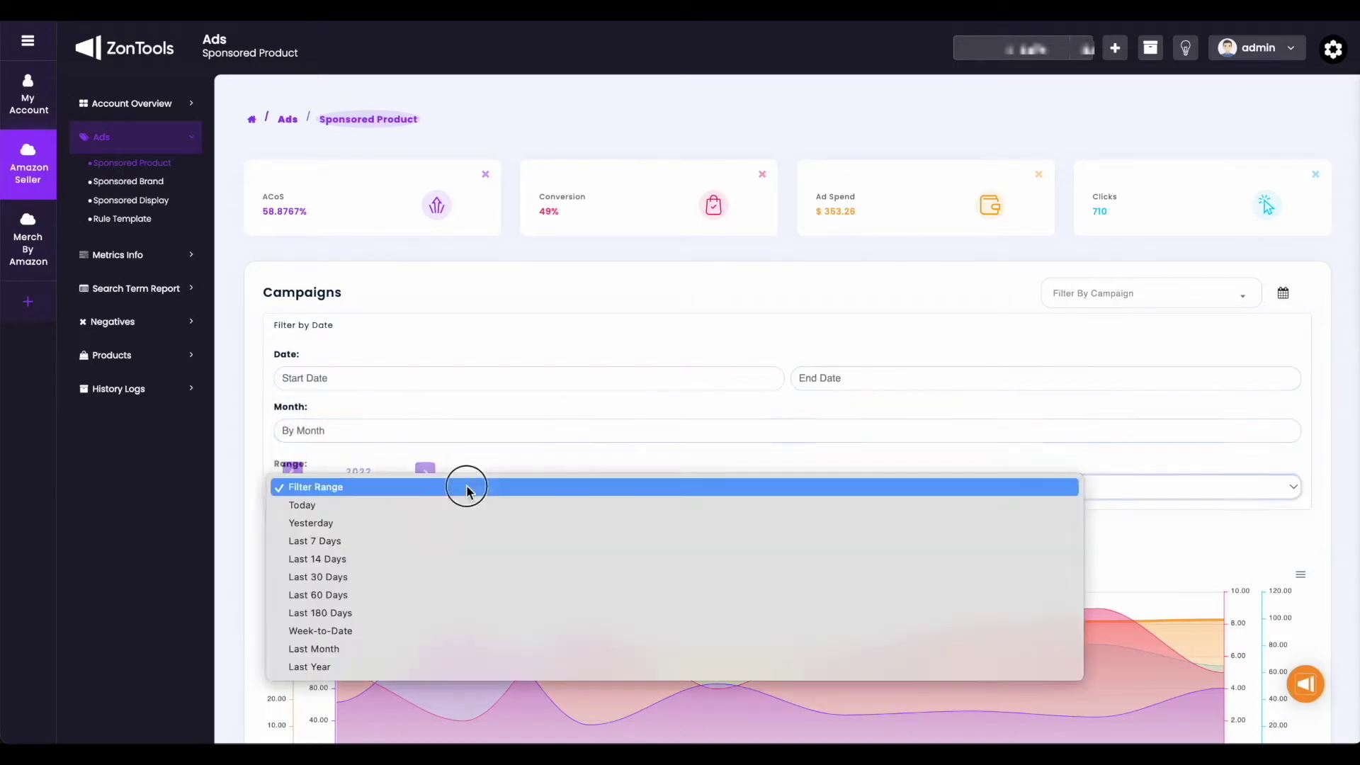
left_click(462, 487)
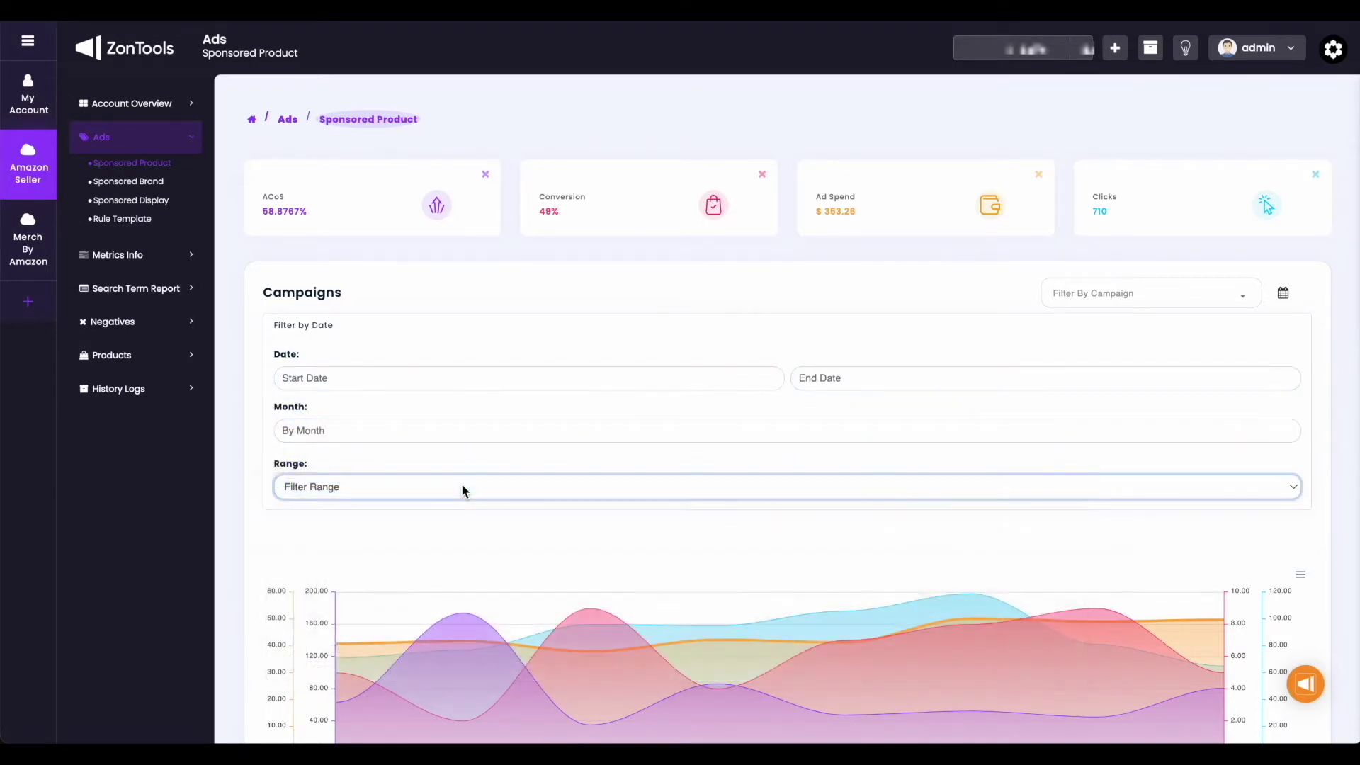
left_click(462, 486)
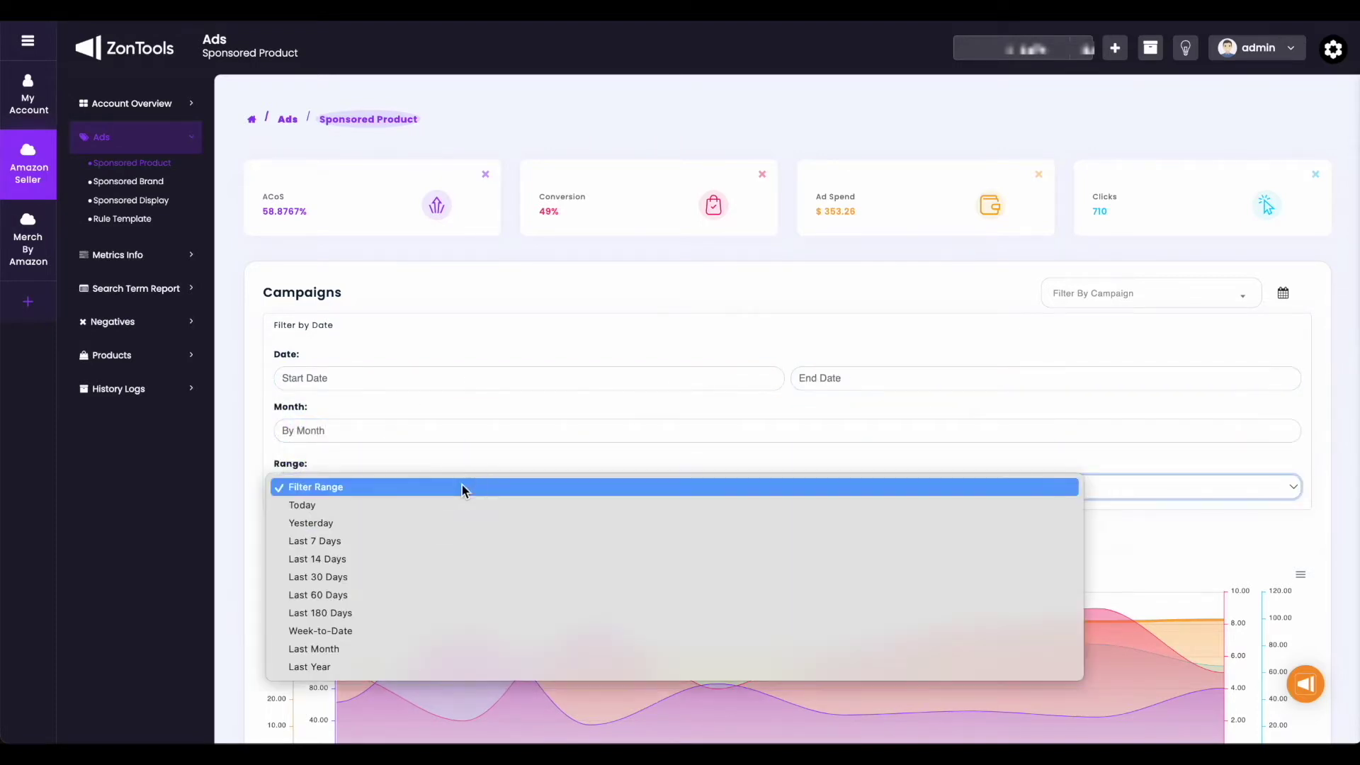
left_click(440, 581)
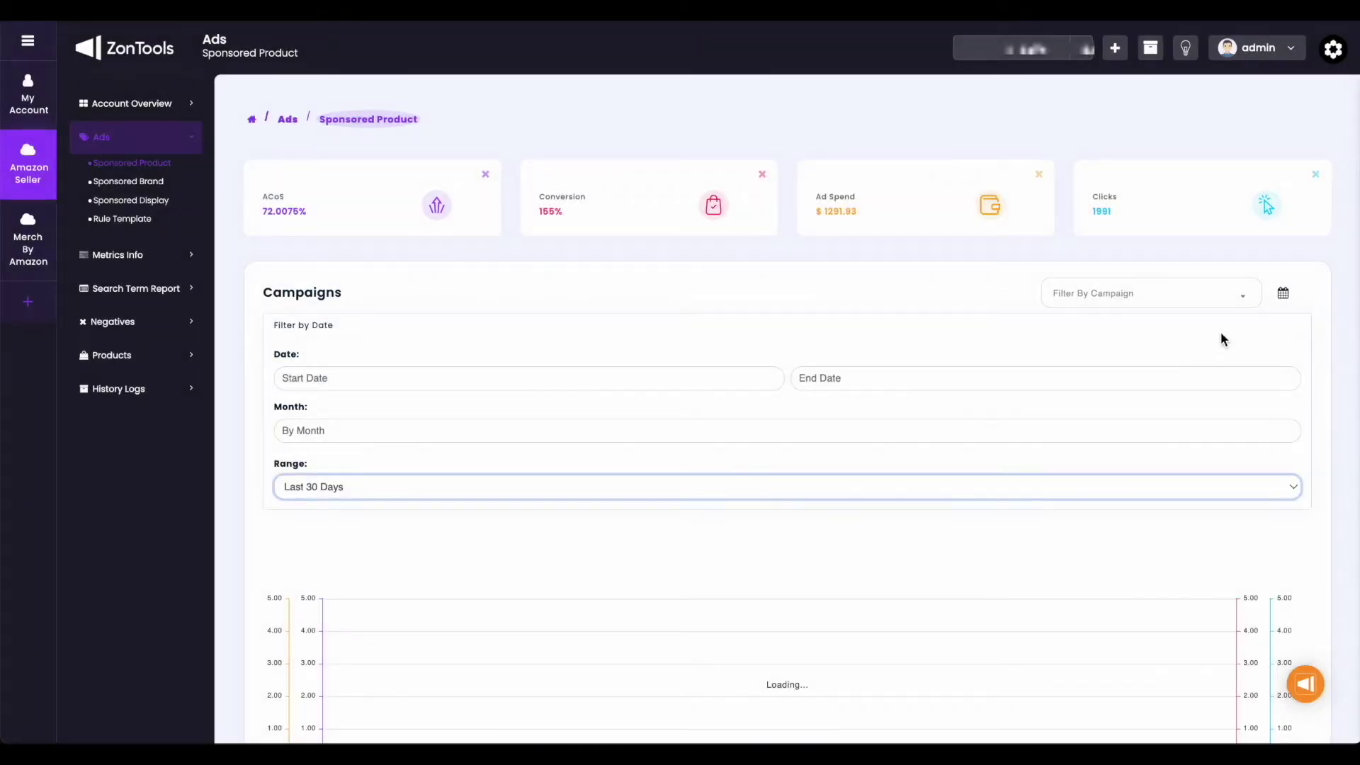
left_click(1283, 297)
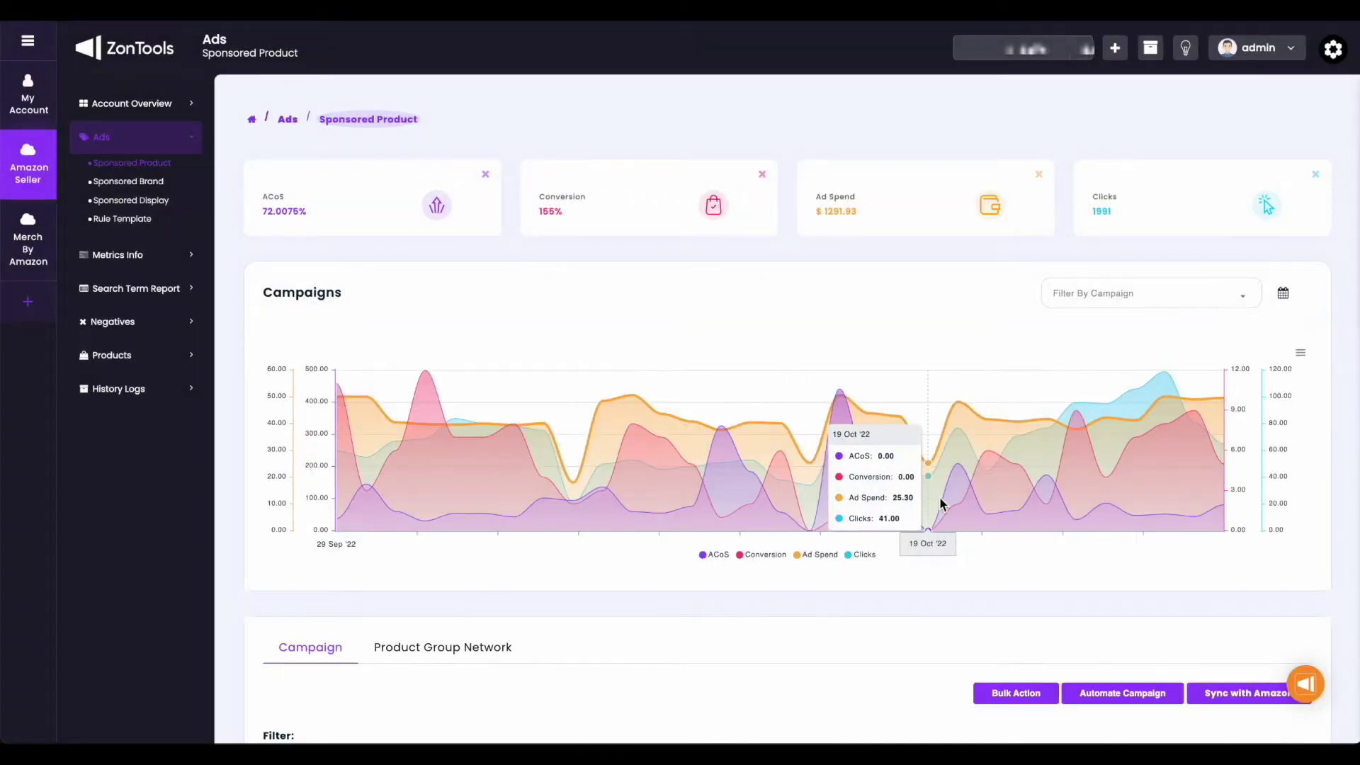
Step: Glance at the Product Group Network table, then select the PGN Test-PHRASE campaign for bulk action
scroll(939, 496, "down", 1)
scroll(940, 503, "down", 1)
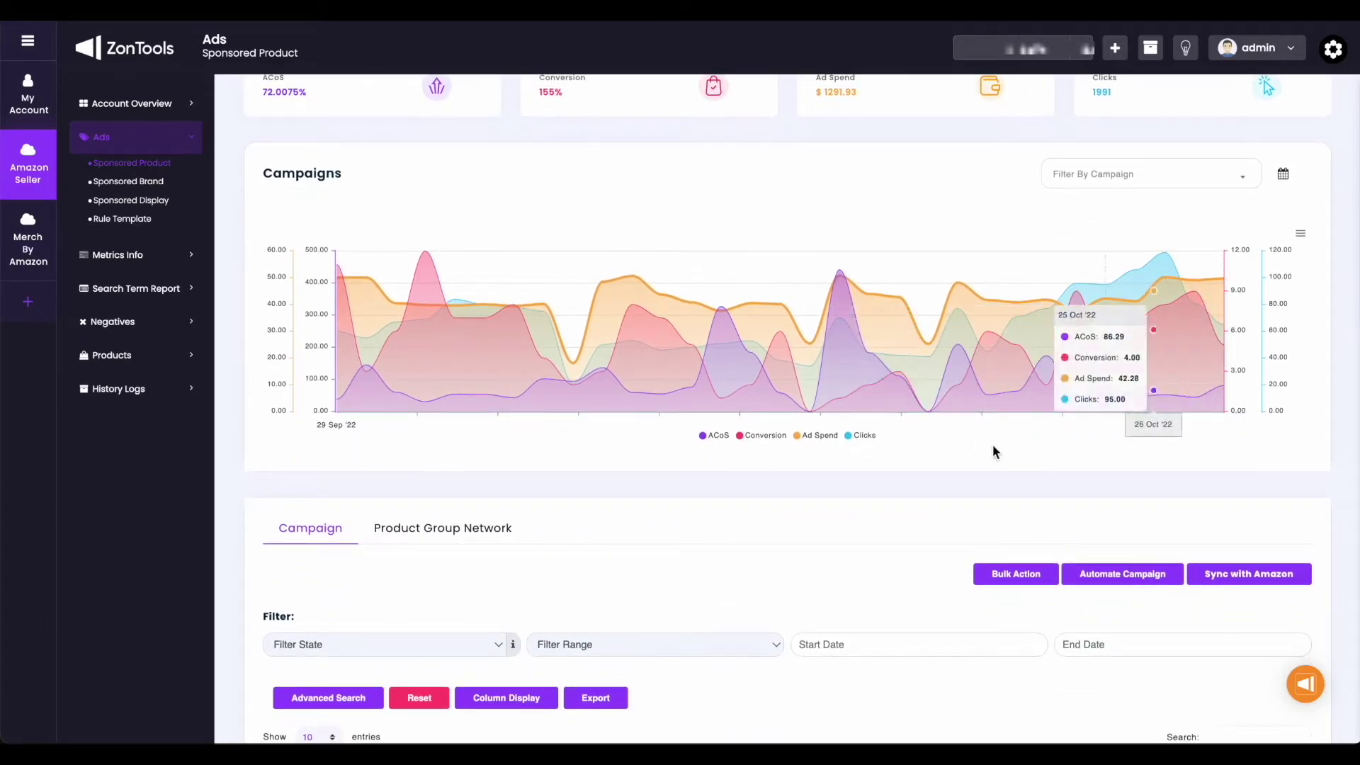
scroll(669, 516, "down", 3)
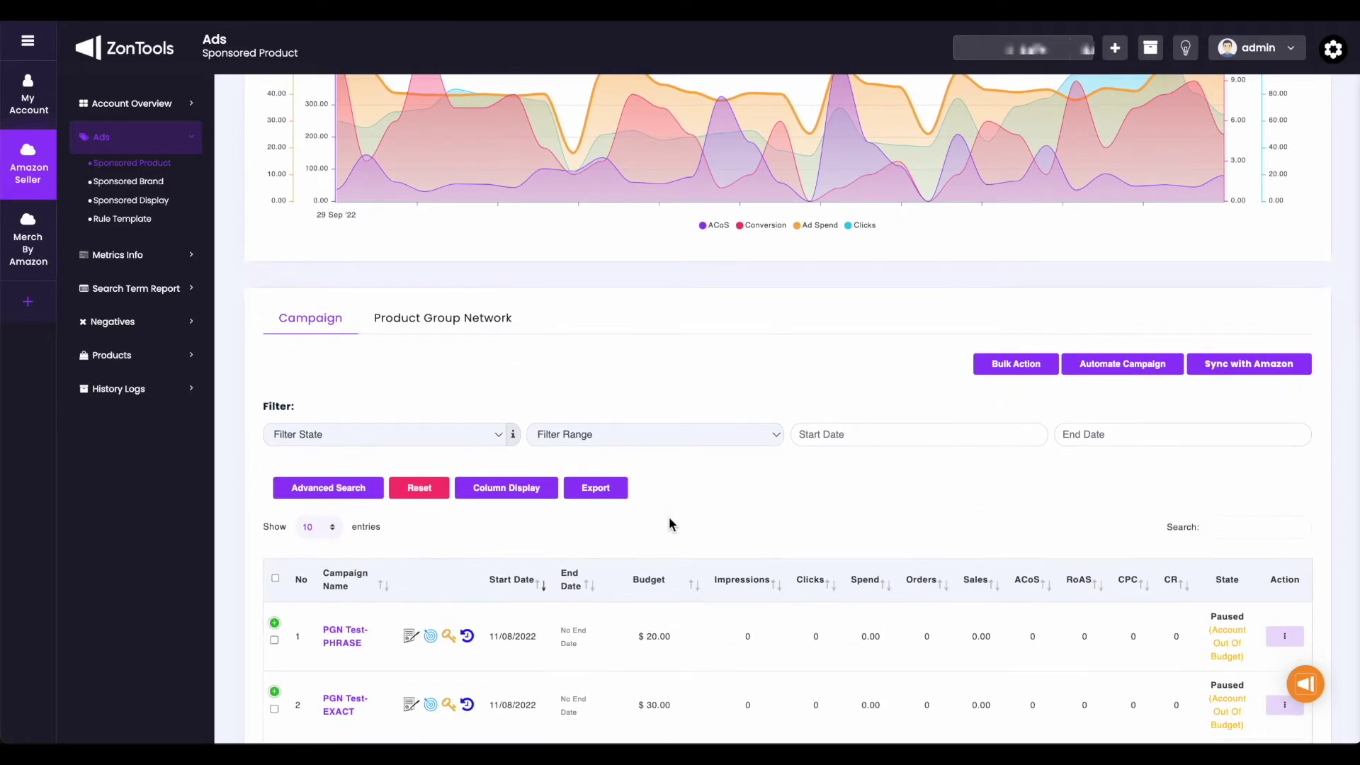
scroll(669, 516, "down", 2)
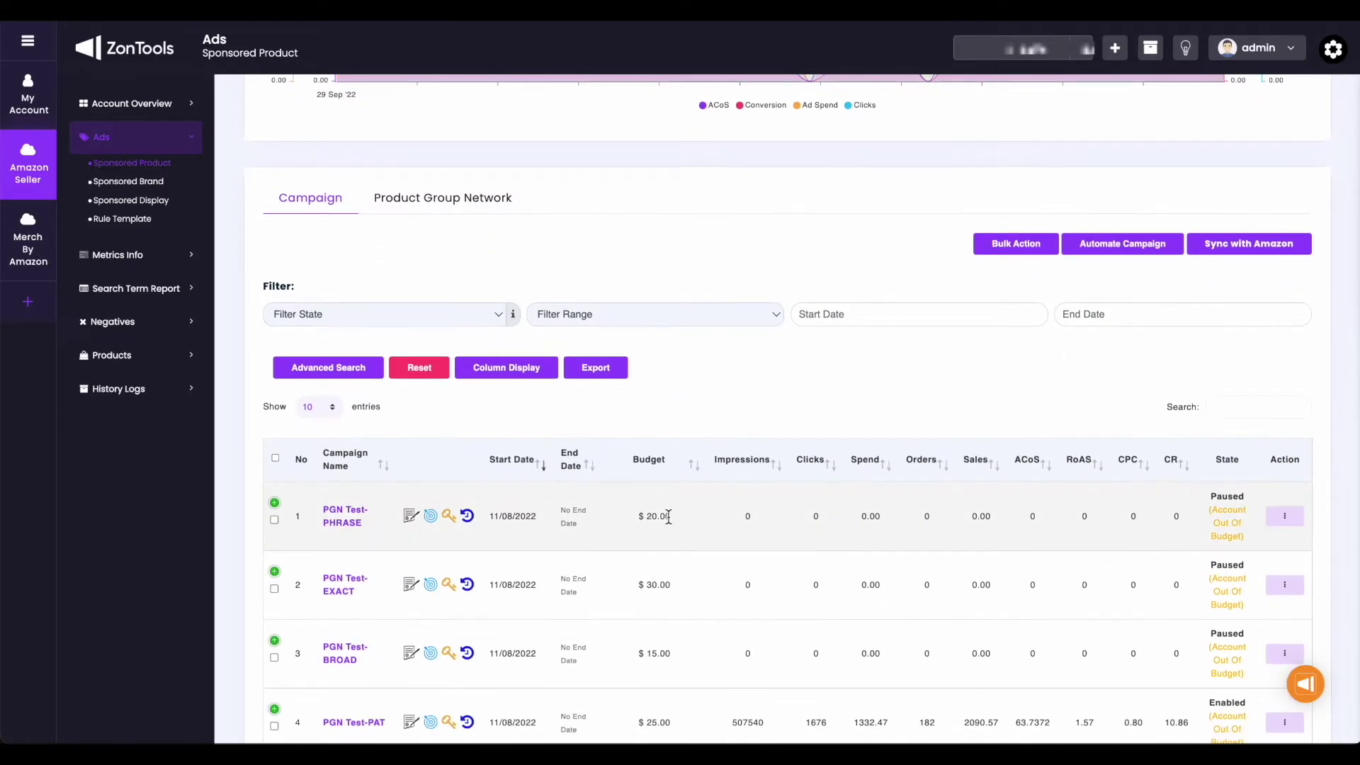
left_click(418, 207)
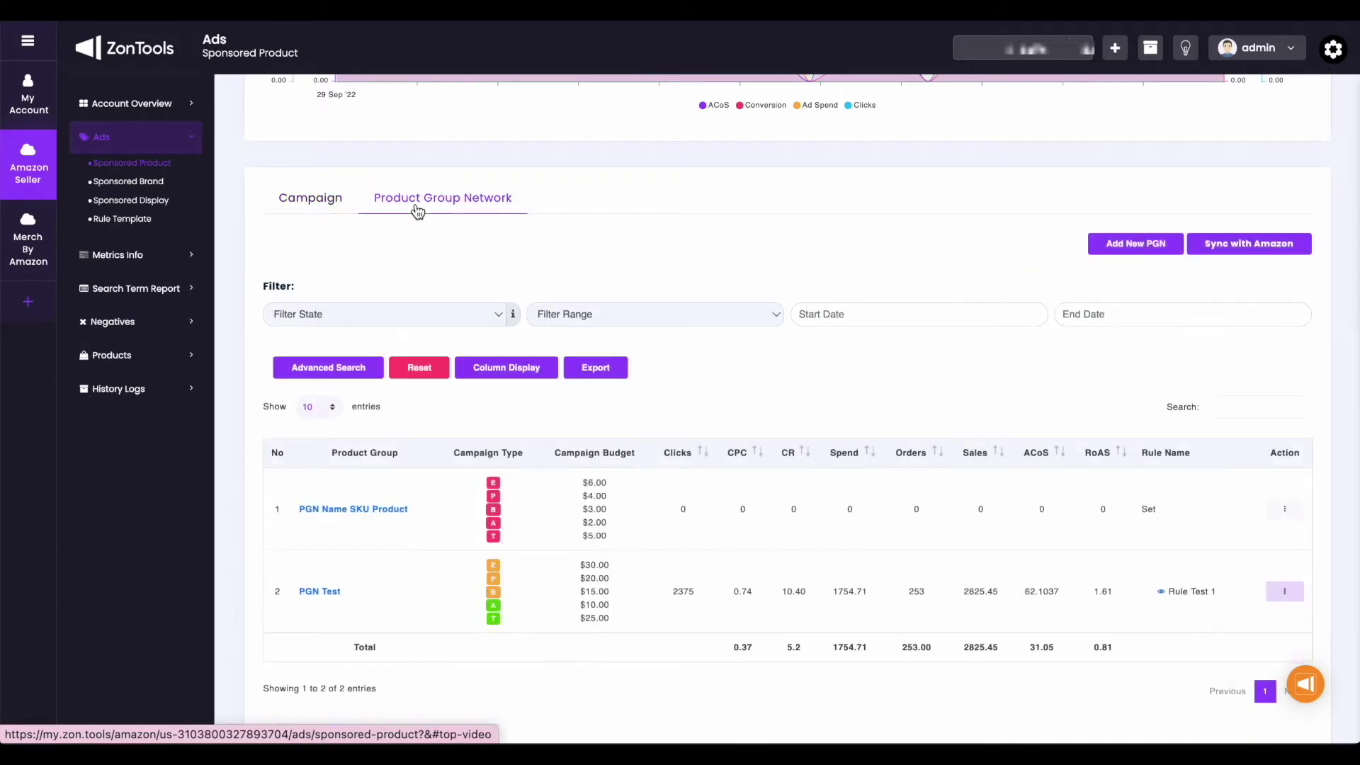
left_click(335, 198)
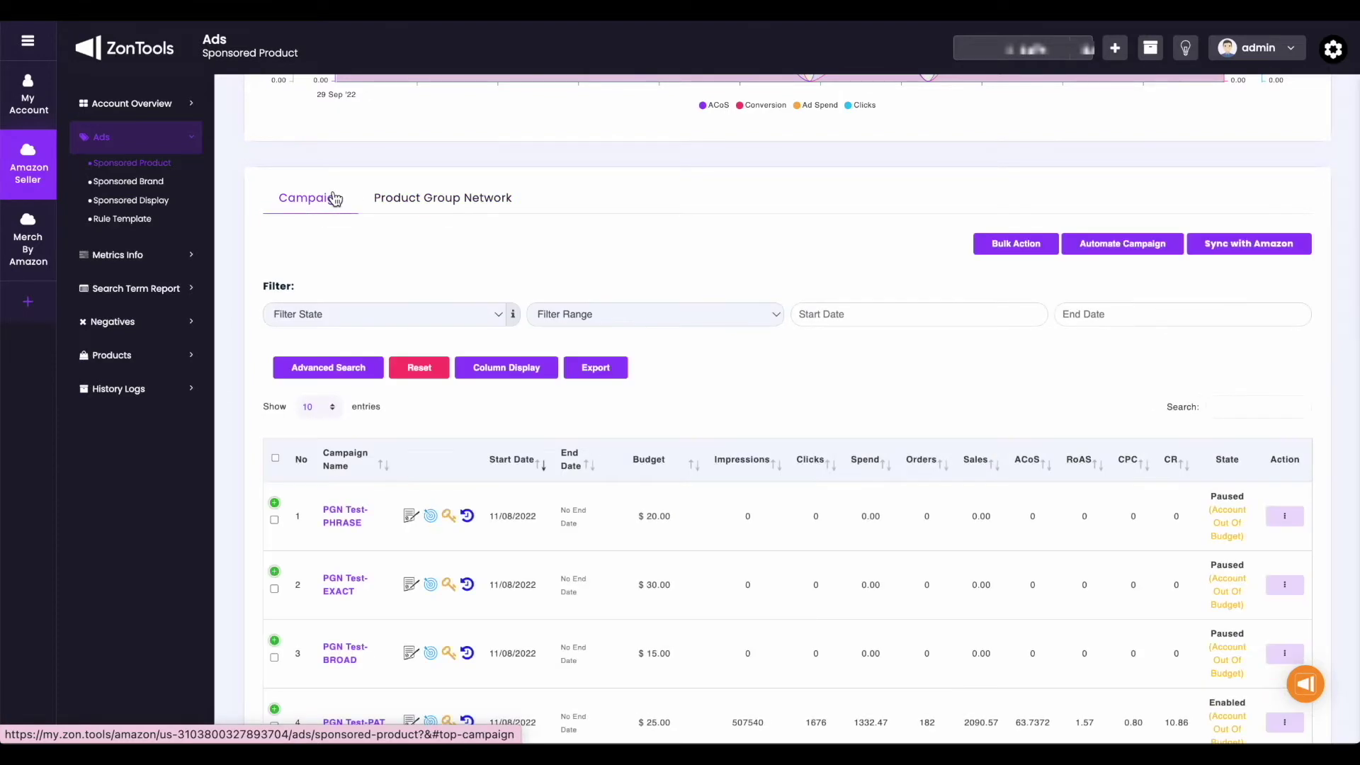
scroll(349, 255, "down", 1)
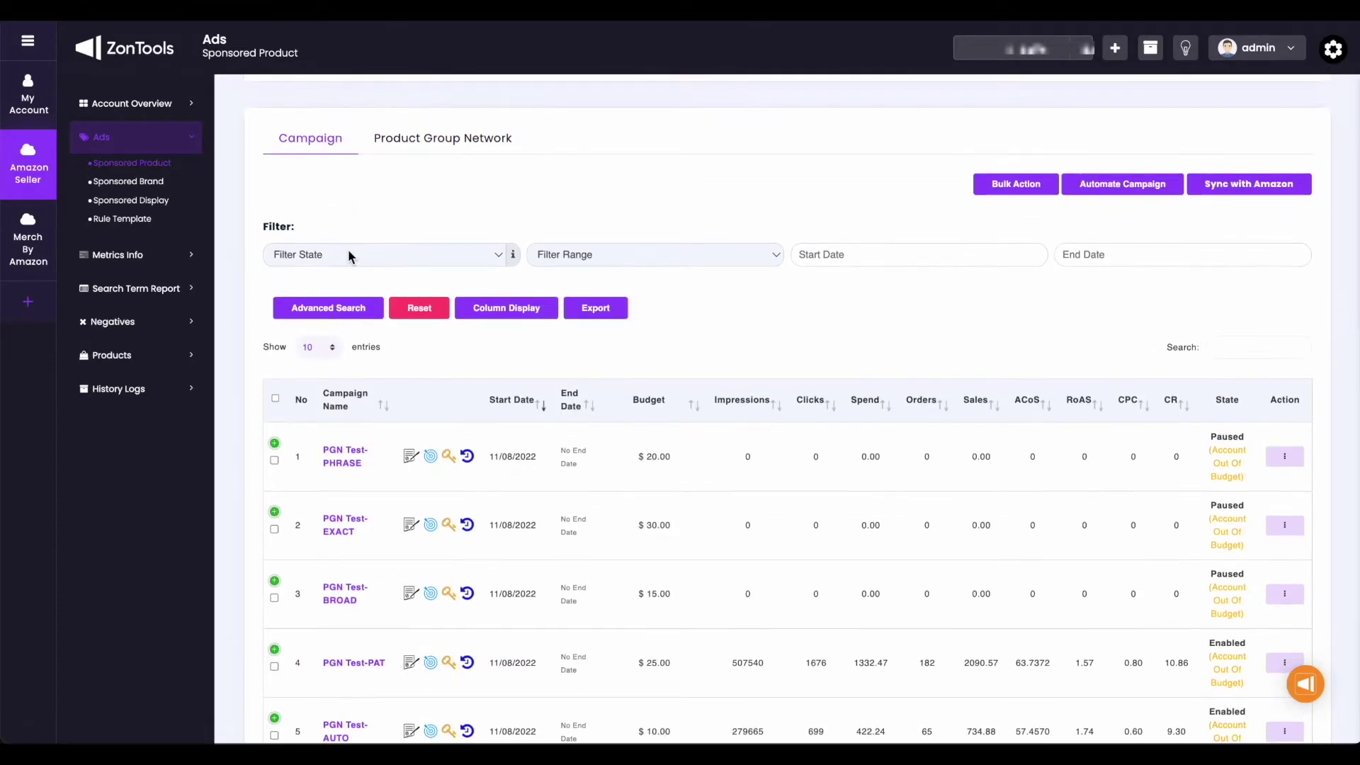
left_click(985, 185)
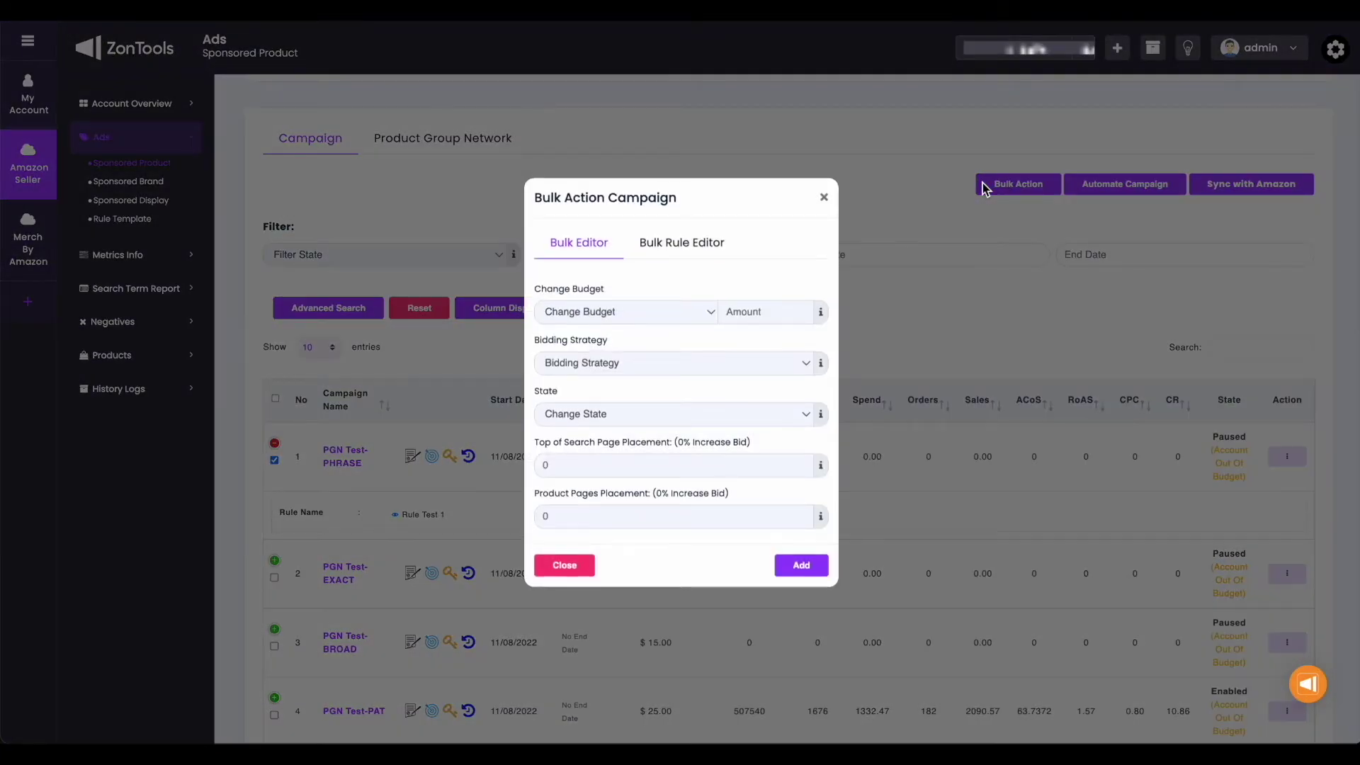
Step: Close the Bulk Action and Automate Campaign dialogs, then cancel the Sync with Amazon request
left_click(827, 201)
left_click(1113, 184)
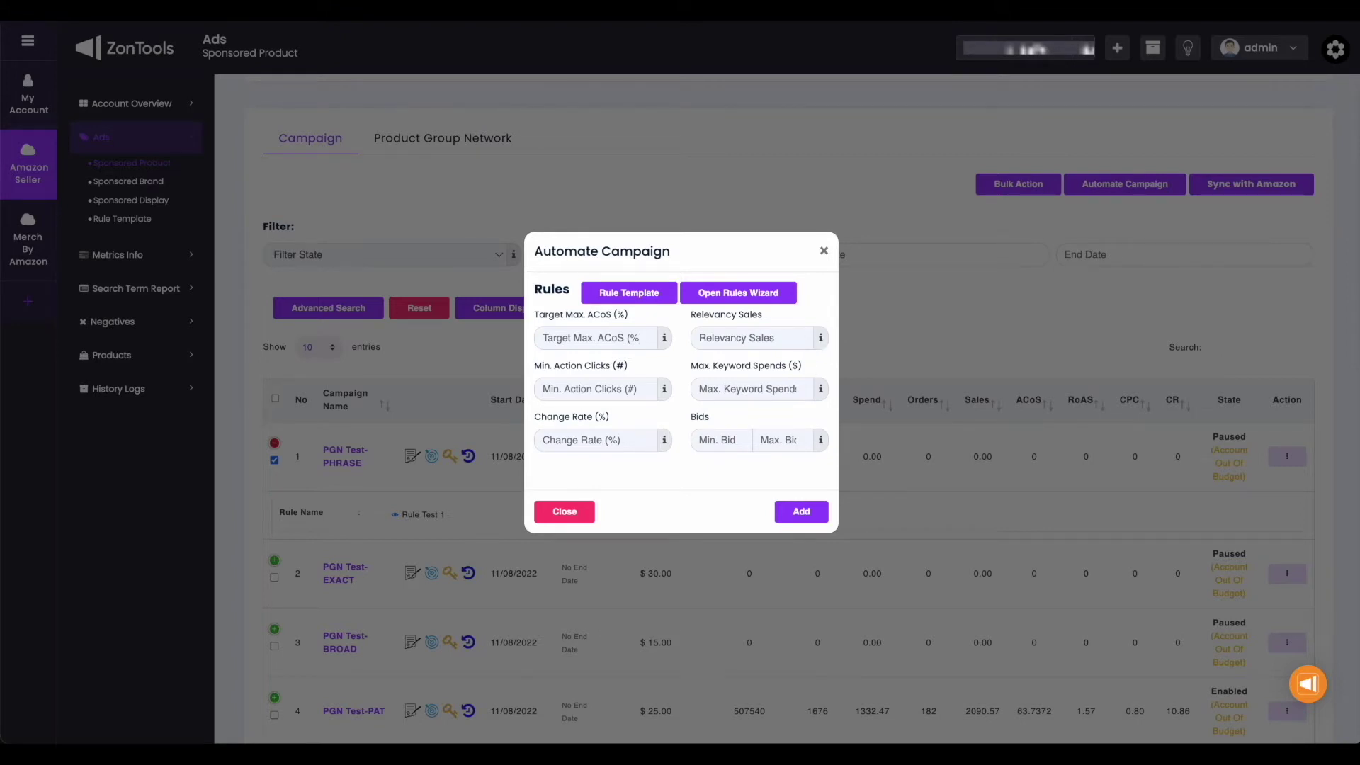
left_click(1228, 186)
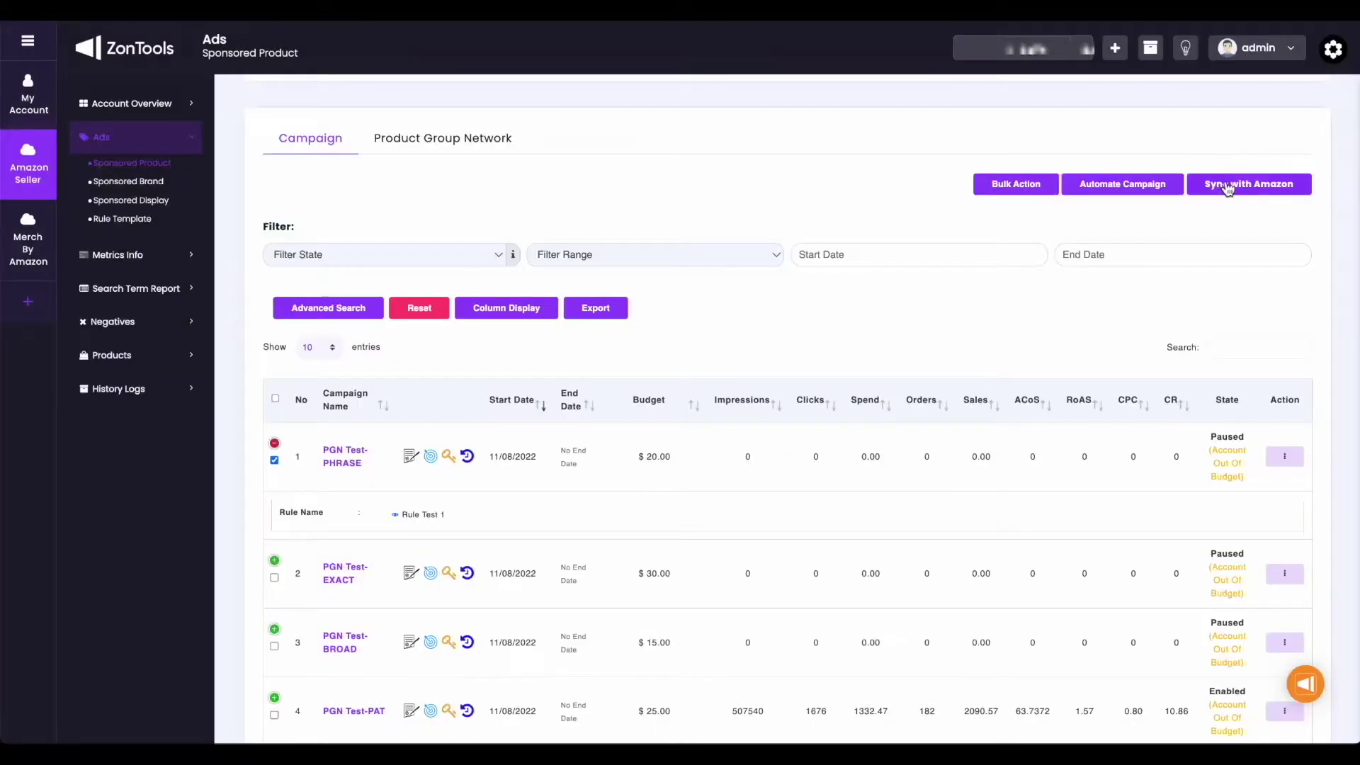
left_click(1227, 188)
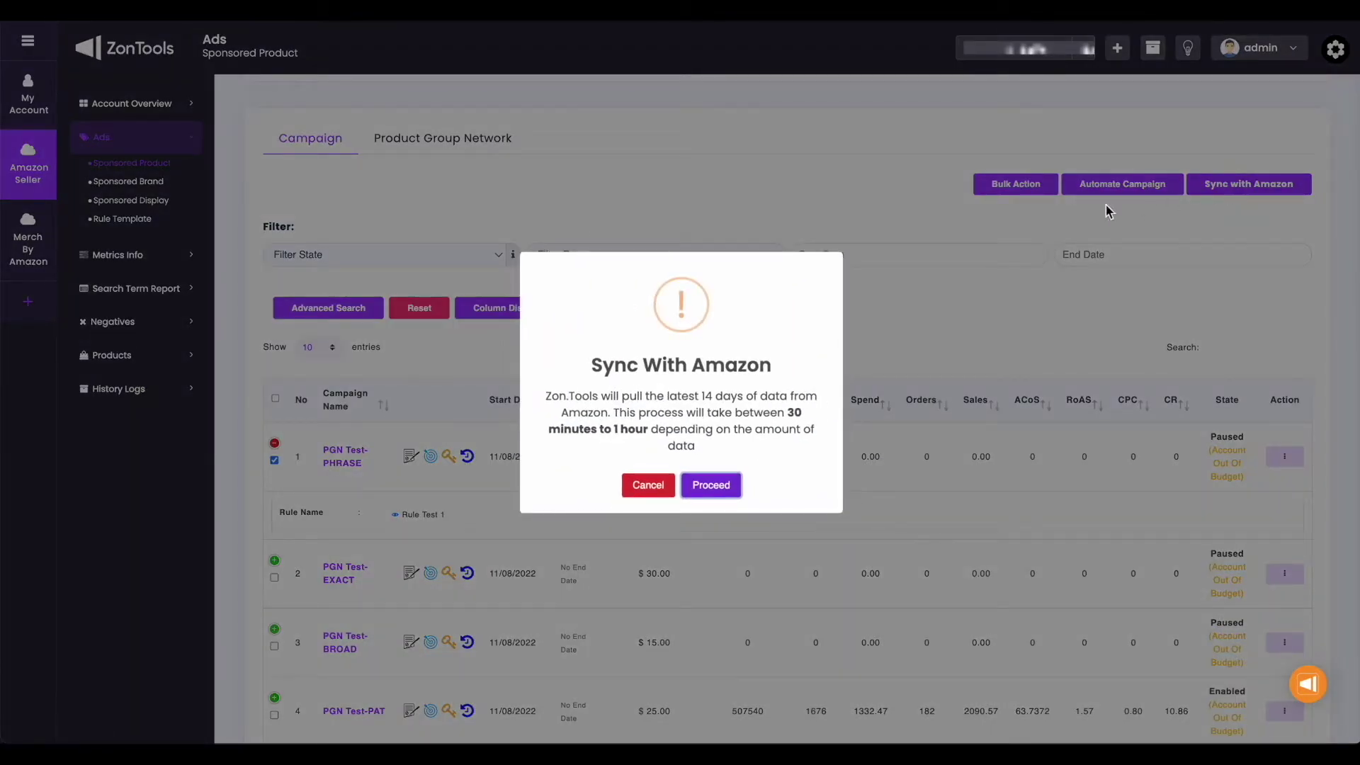
left_click(651, 487)
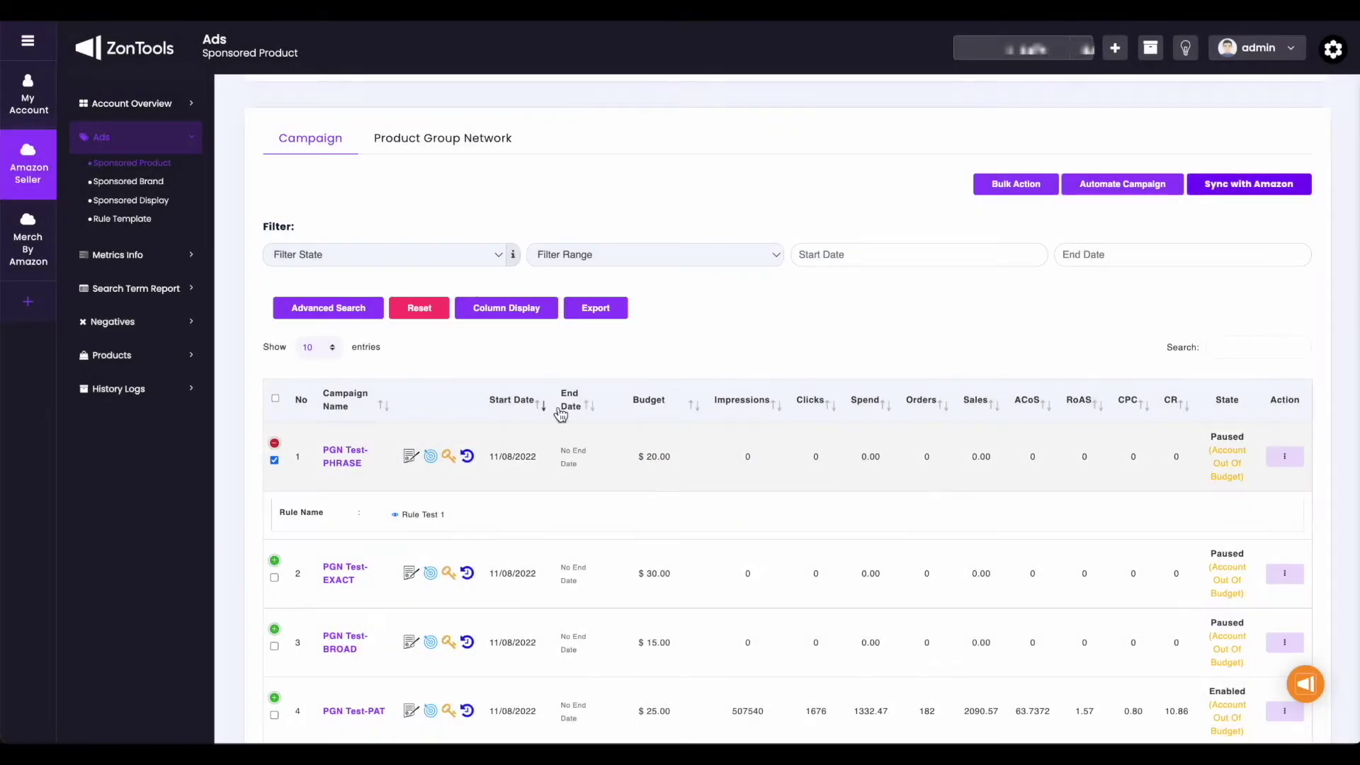
Step: Check the campaign state, date range and start/end date filters without applying any
left_click(484, 256)
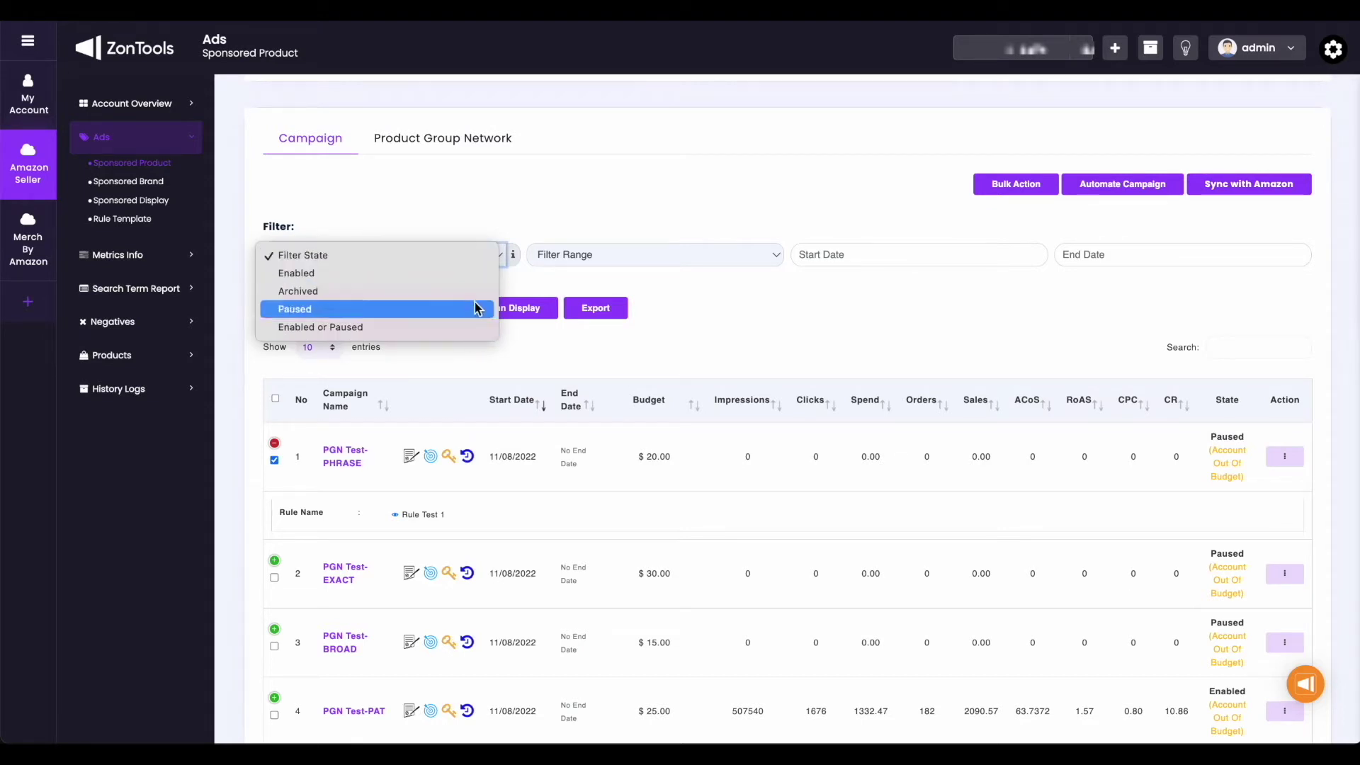
left_click(477, 257)
left_click(579, 265)
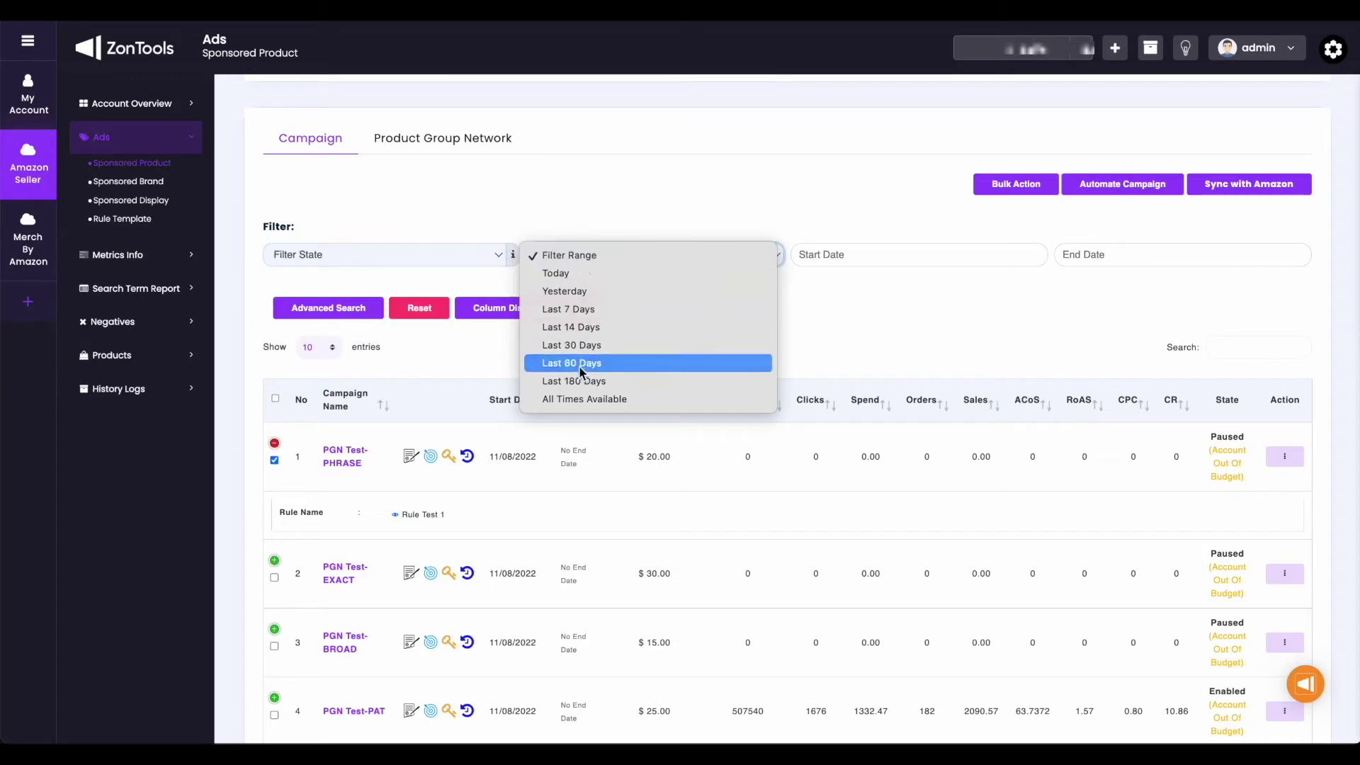
left_click(596, 262)
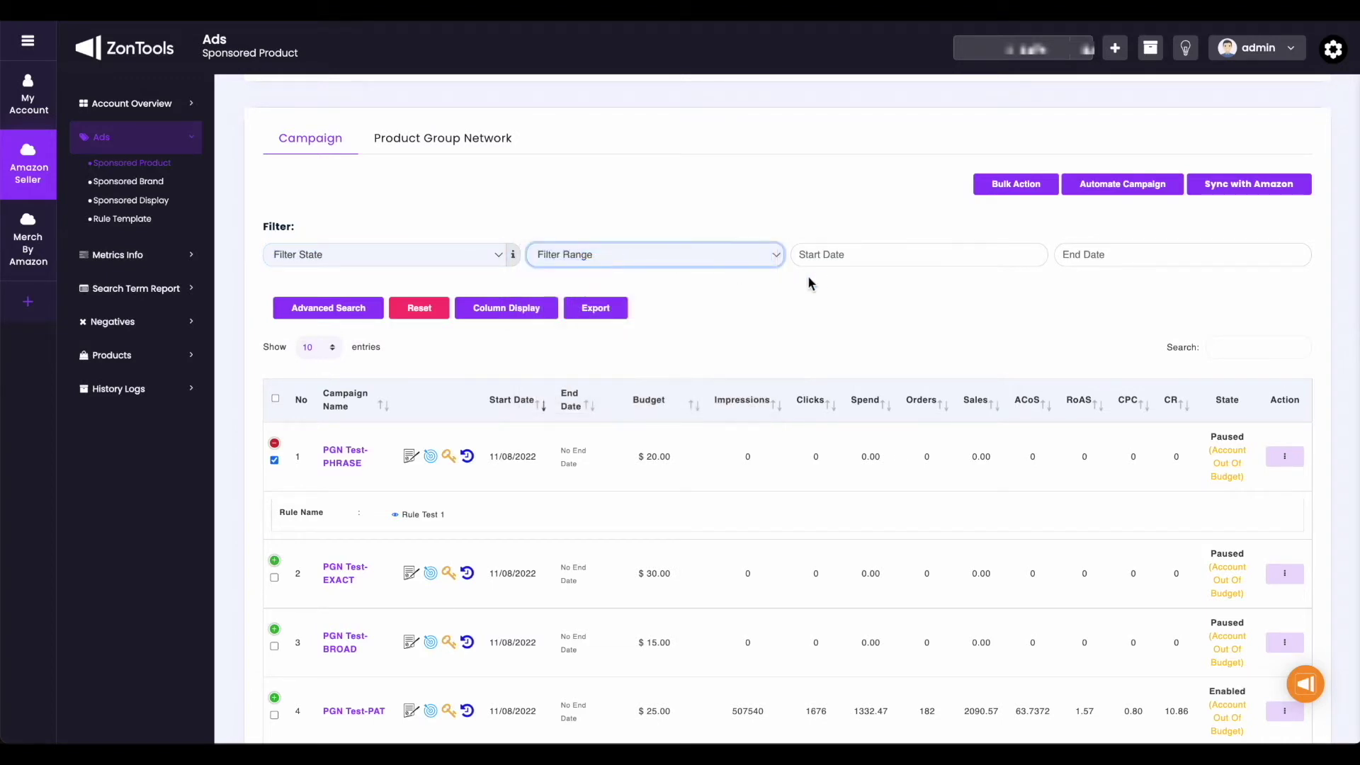
left_click(829, 255)
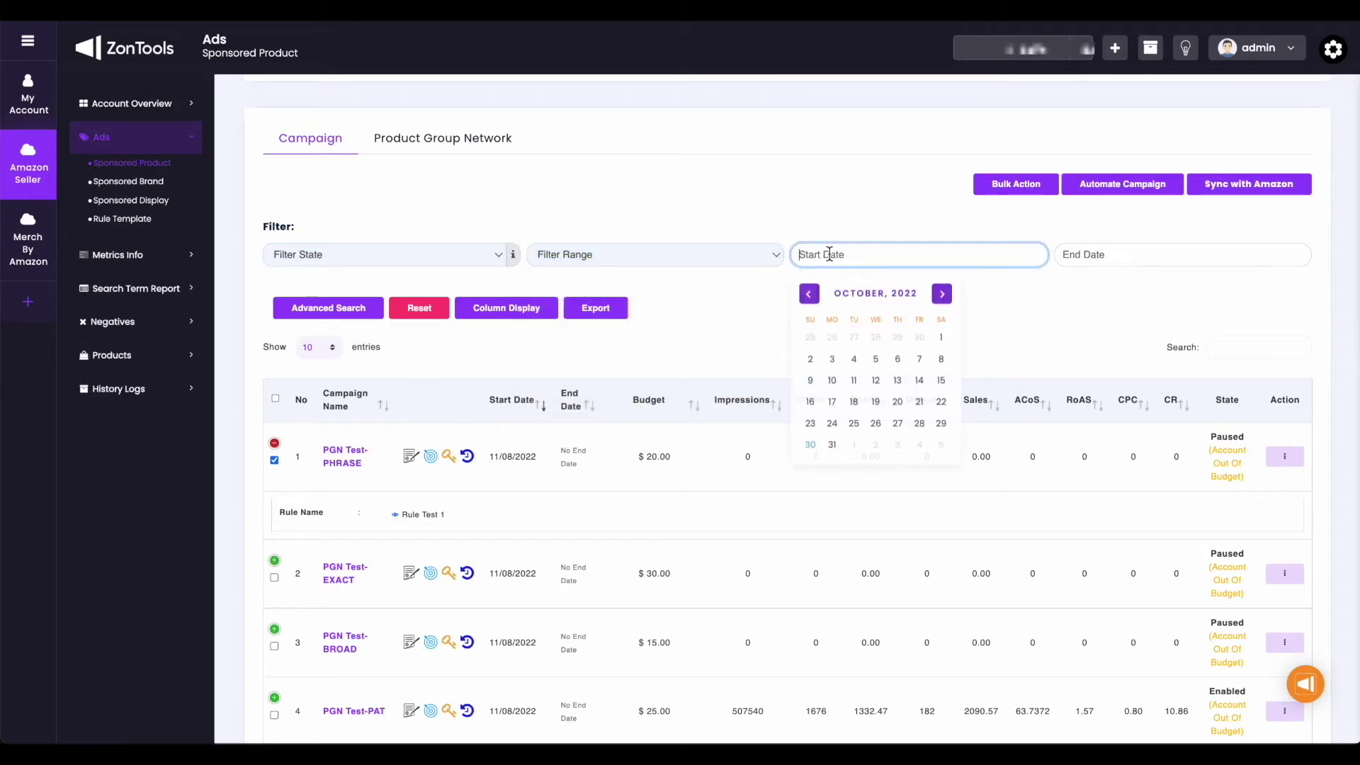
left_click(1072, 258)
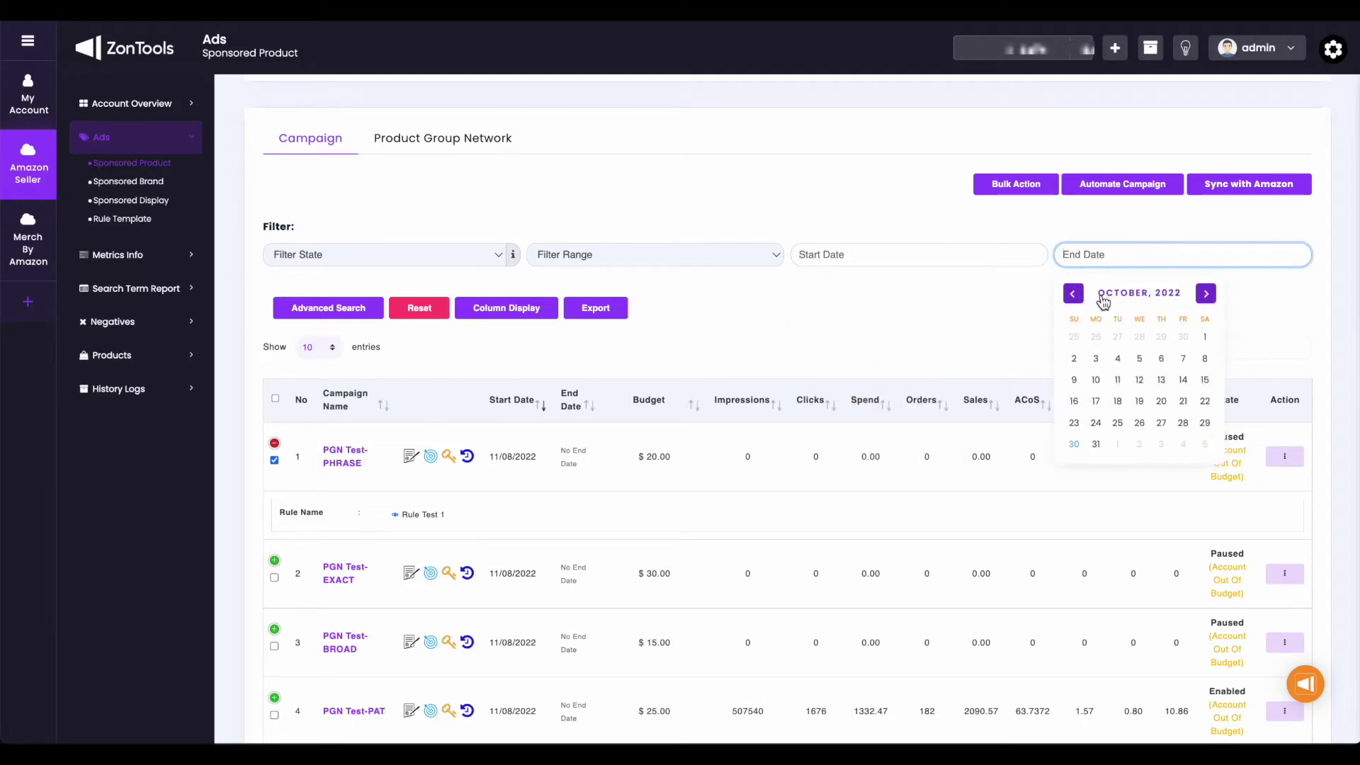
left_click(999, 319)
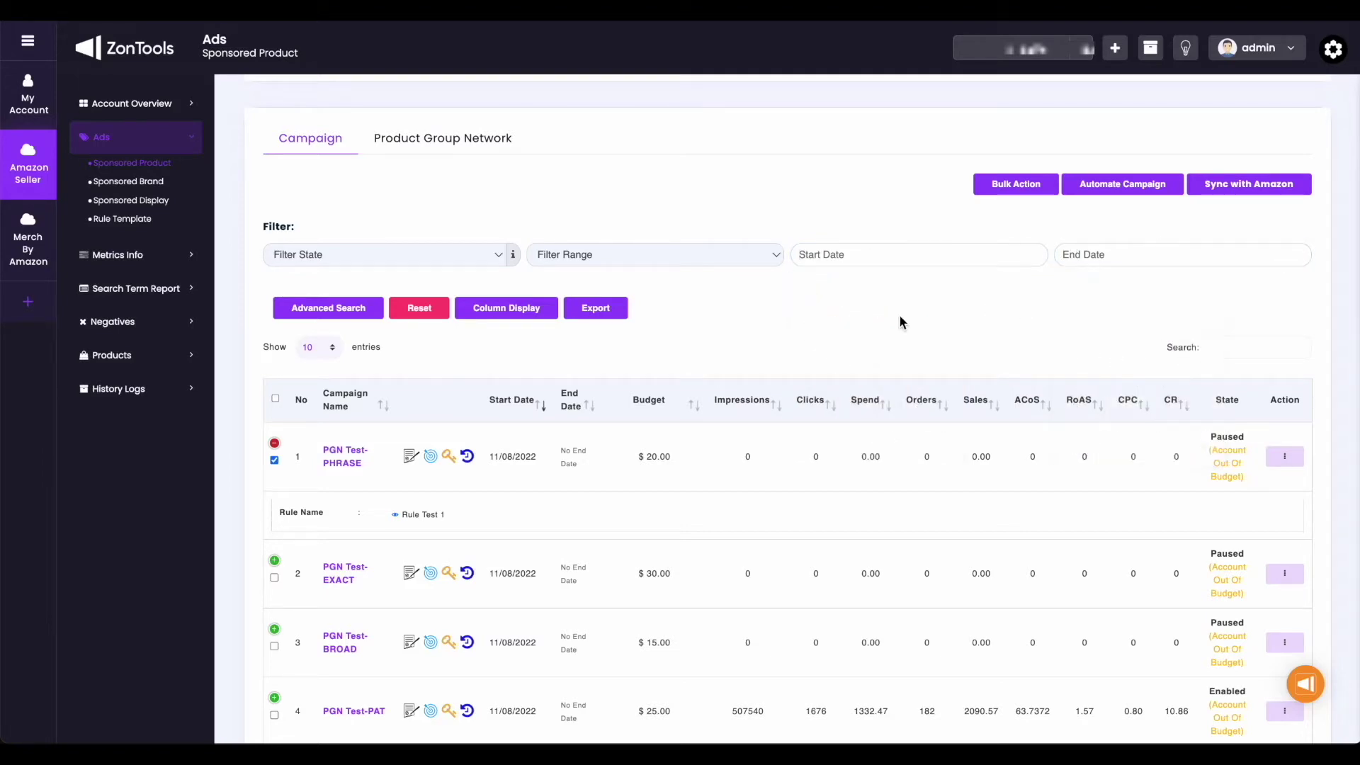
Step: Look at Advanced Search by metrics and by name, closing it unapplied
left_click(360, 318)
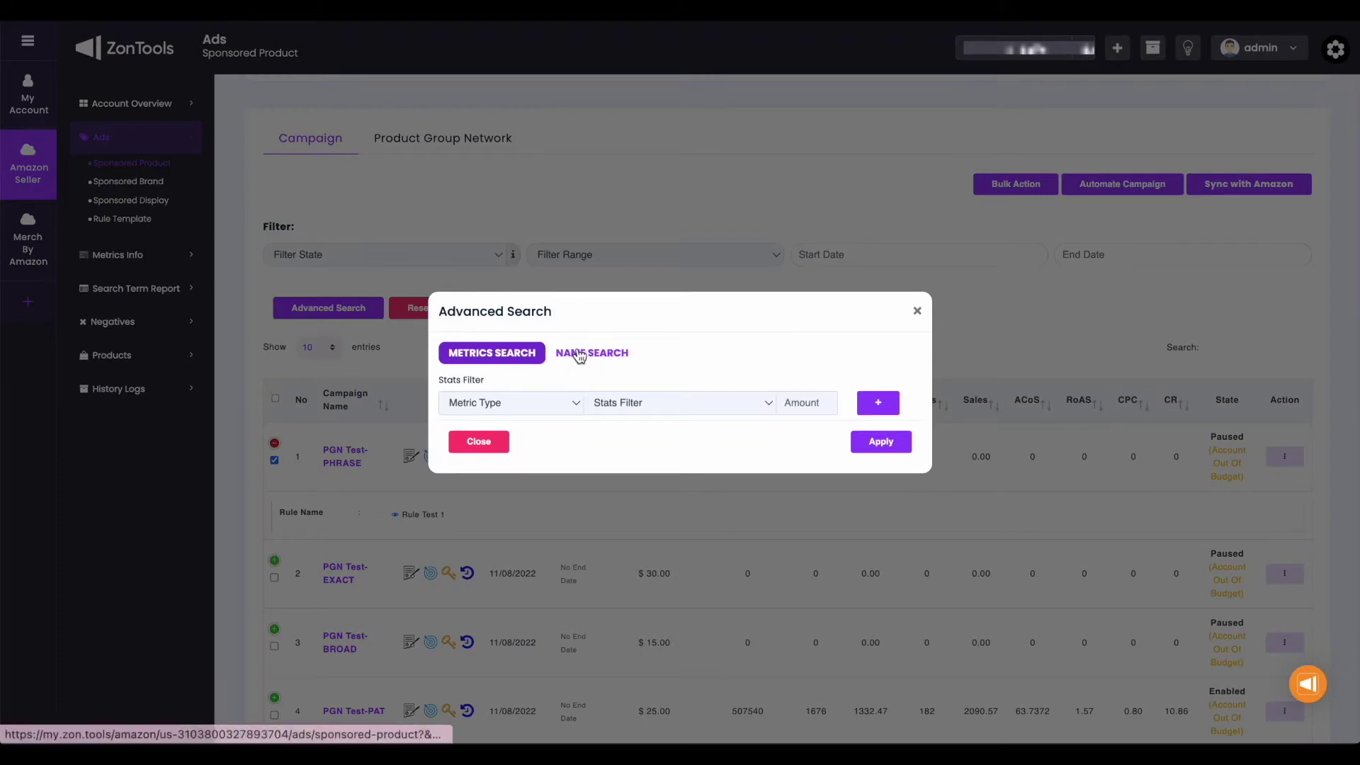
left_click(571, 350)
left_click(508, 350)
left_click(417, 323)
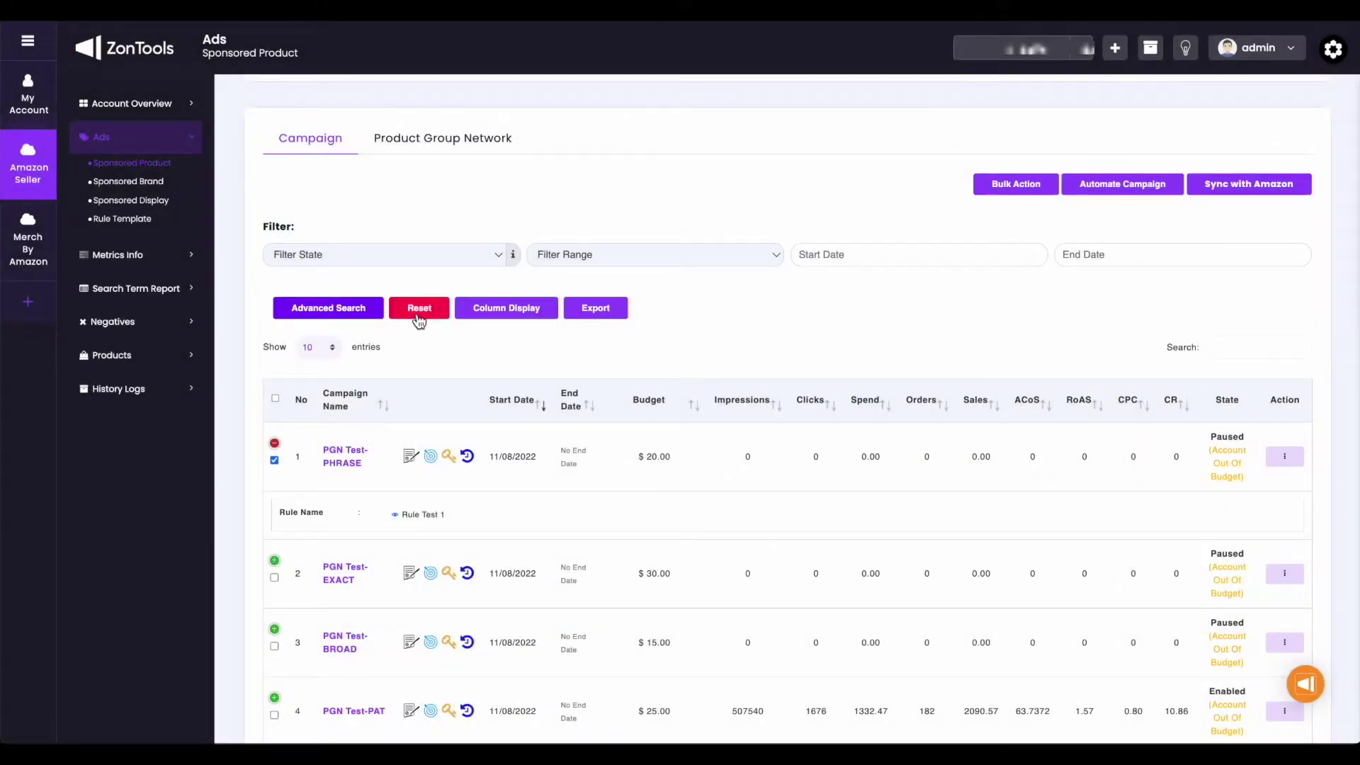
Step: Review the Column Display list and the Export format choices without changes
left_click(496, 309)
scroll(512, 432, "down", 10)
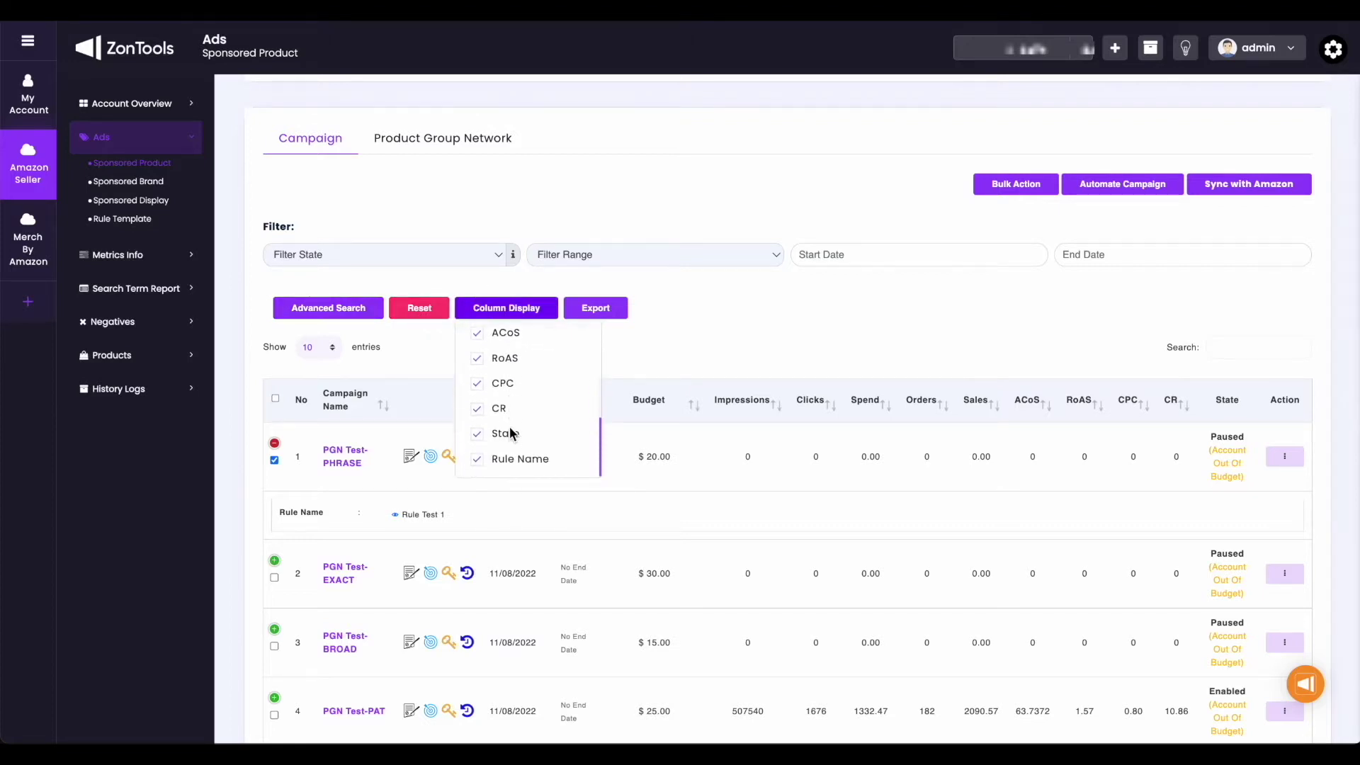
scroll(509, 427, "up", 3)
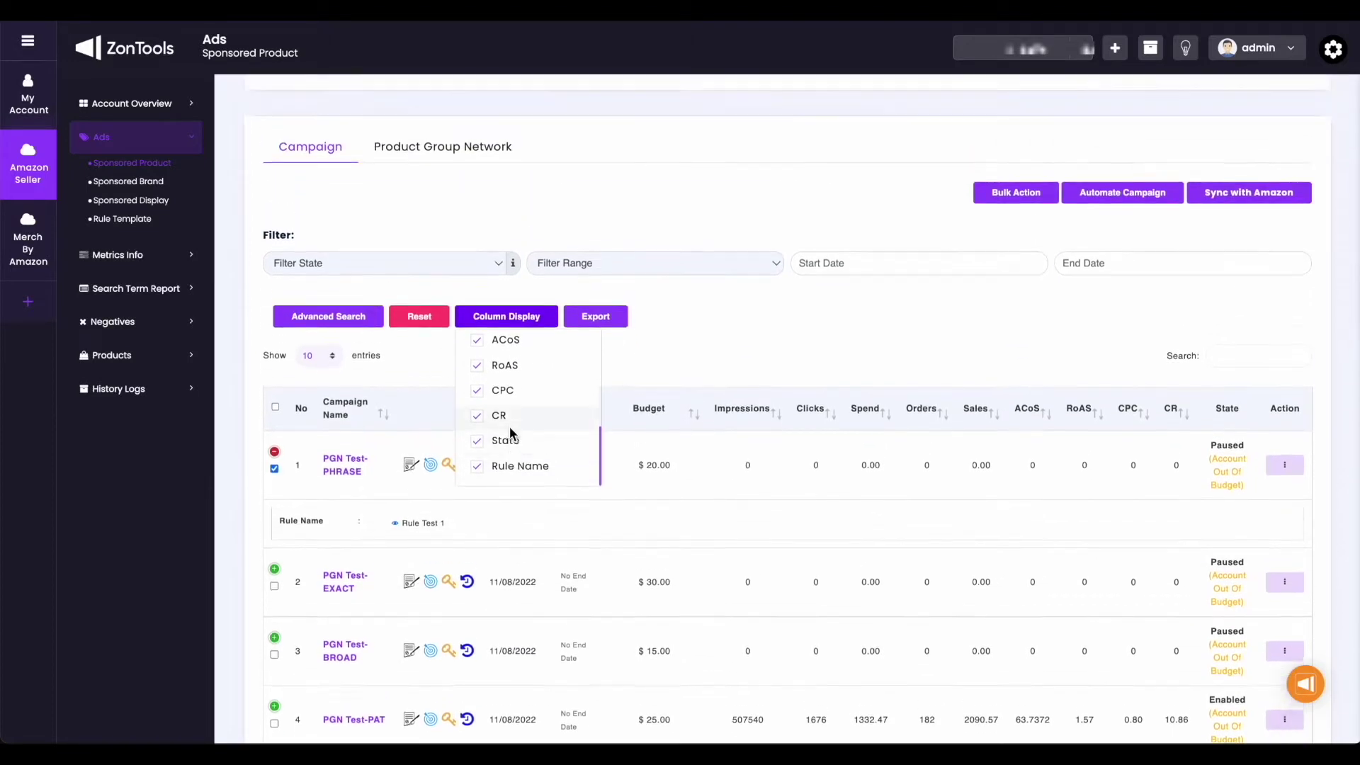
scroll(533, 386, "up", 2)
left_click(617, 340)
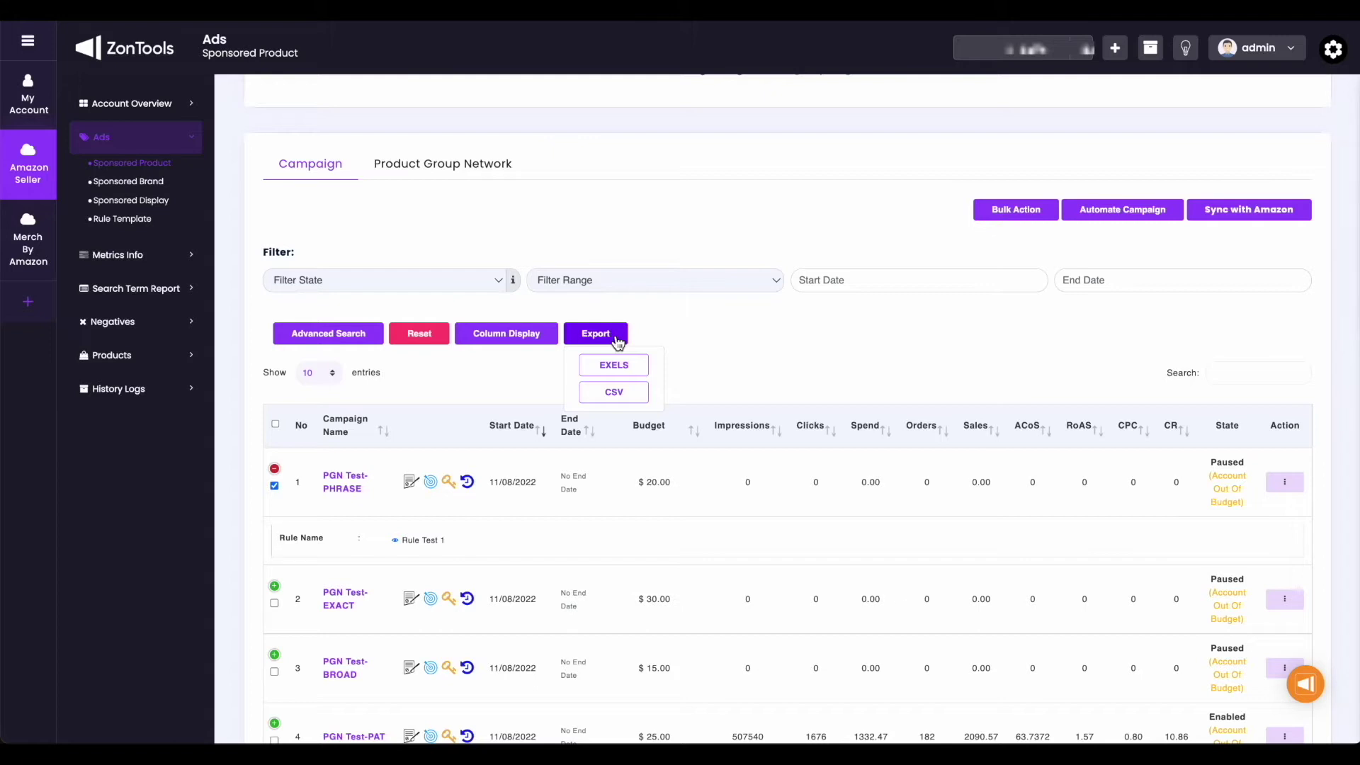
left_click(618, 343)
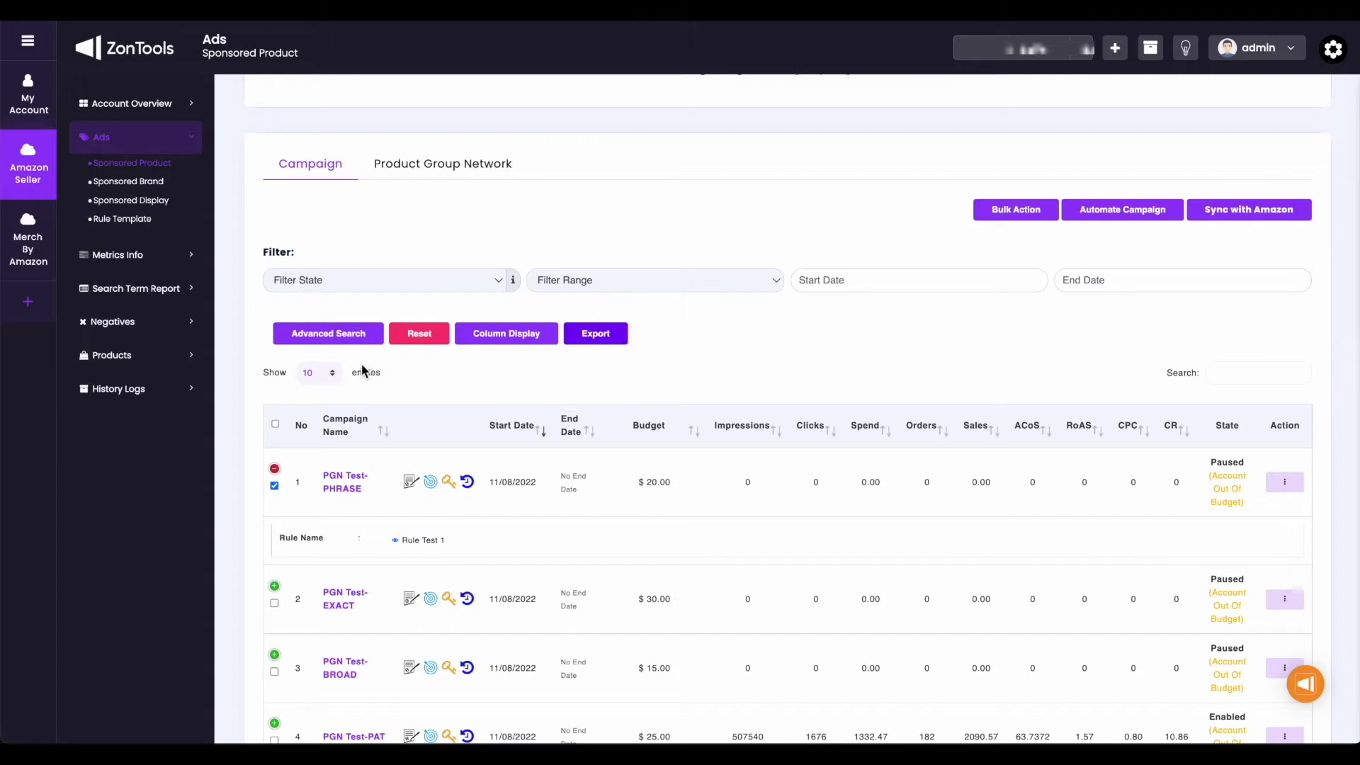
Step: Show 50 campaigns per page, then switch to the Product Group Network listing
left_click(333, 373)
left_click(332, 405)
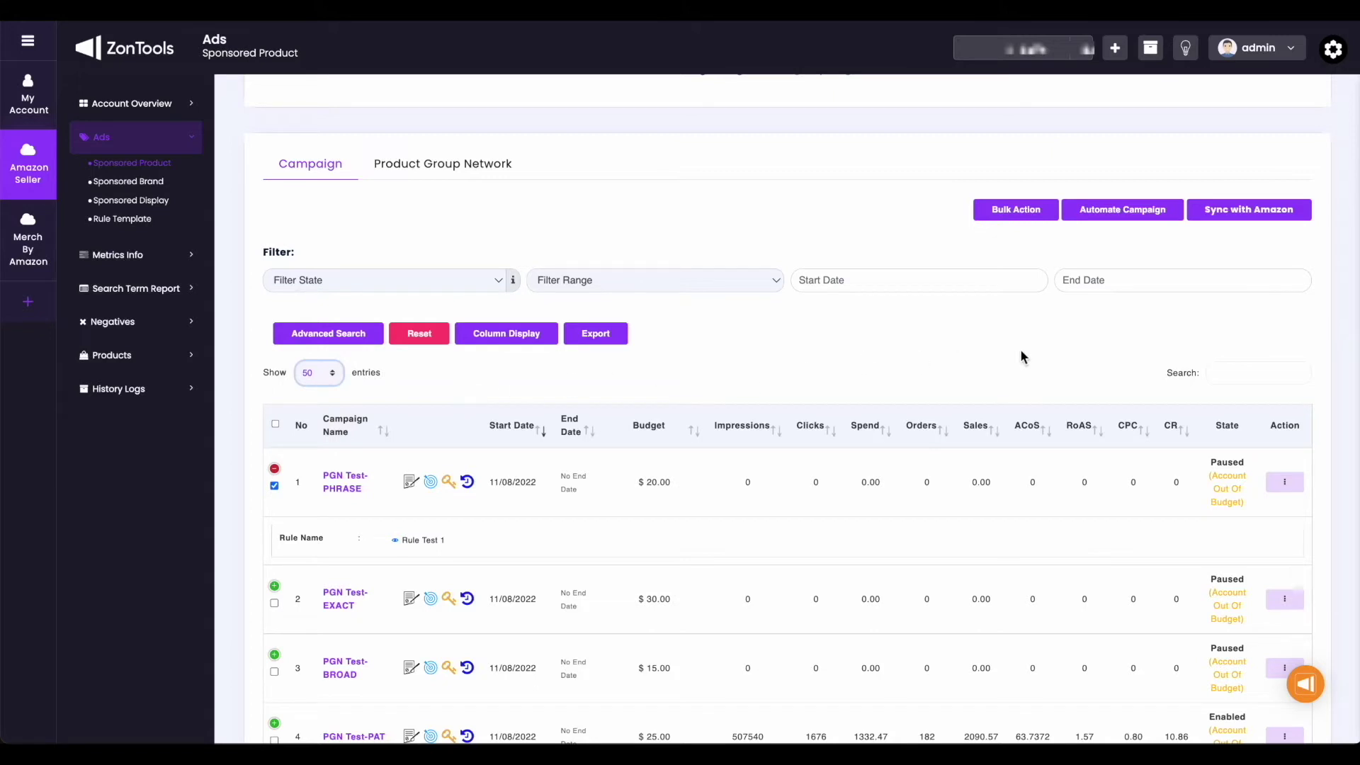
left_click(1225, 371)
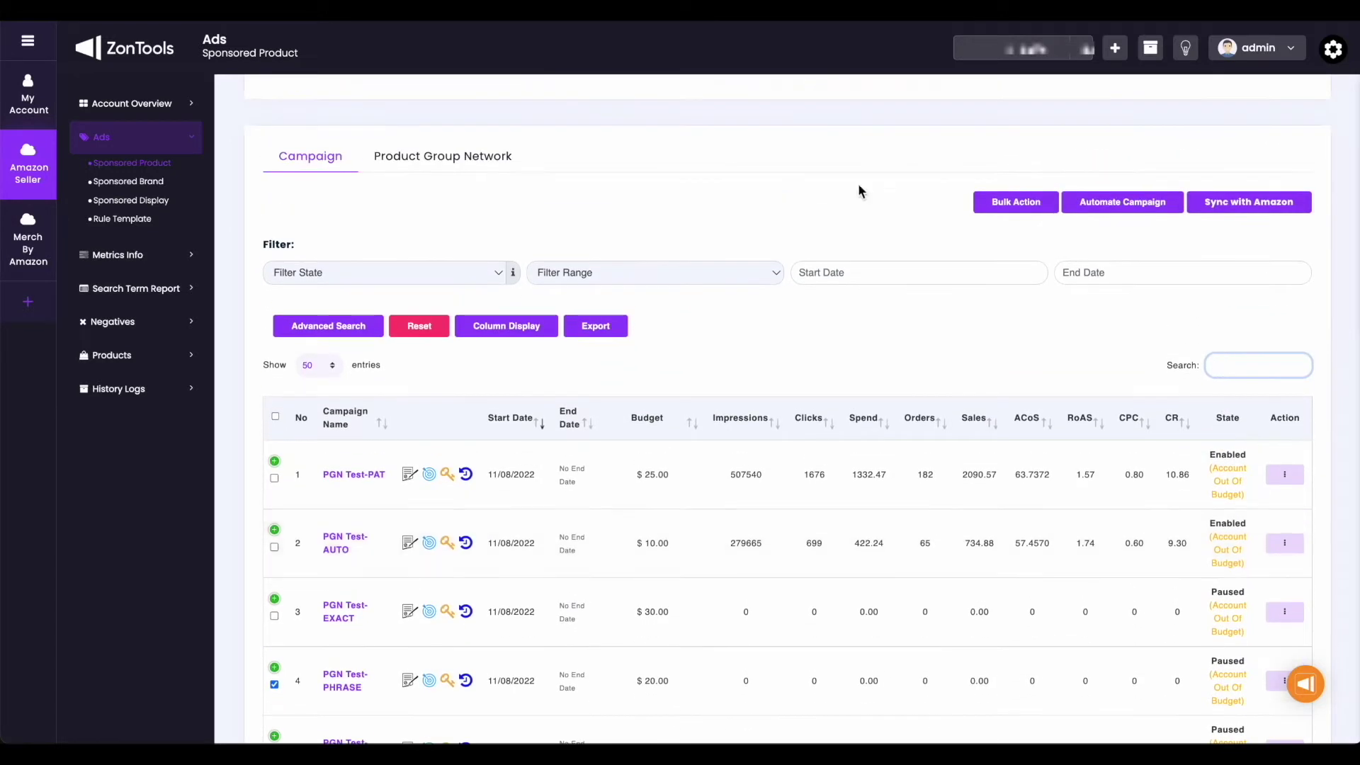
left_click(501, 157)
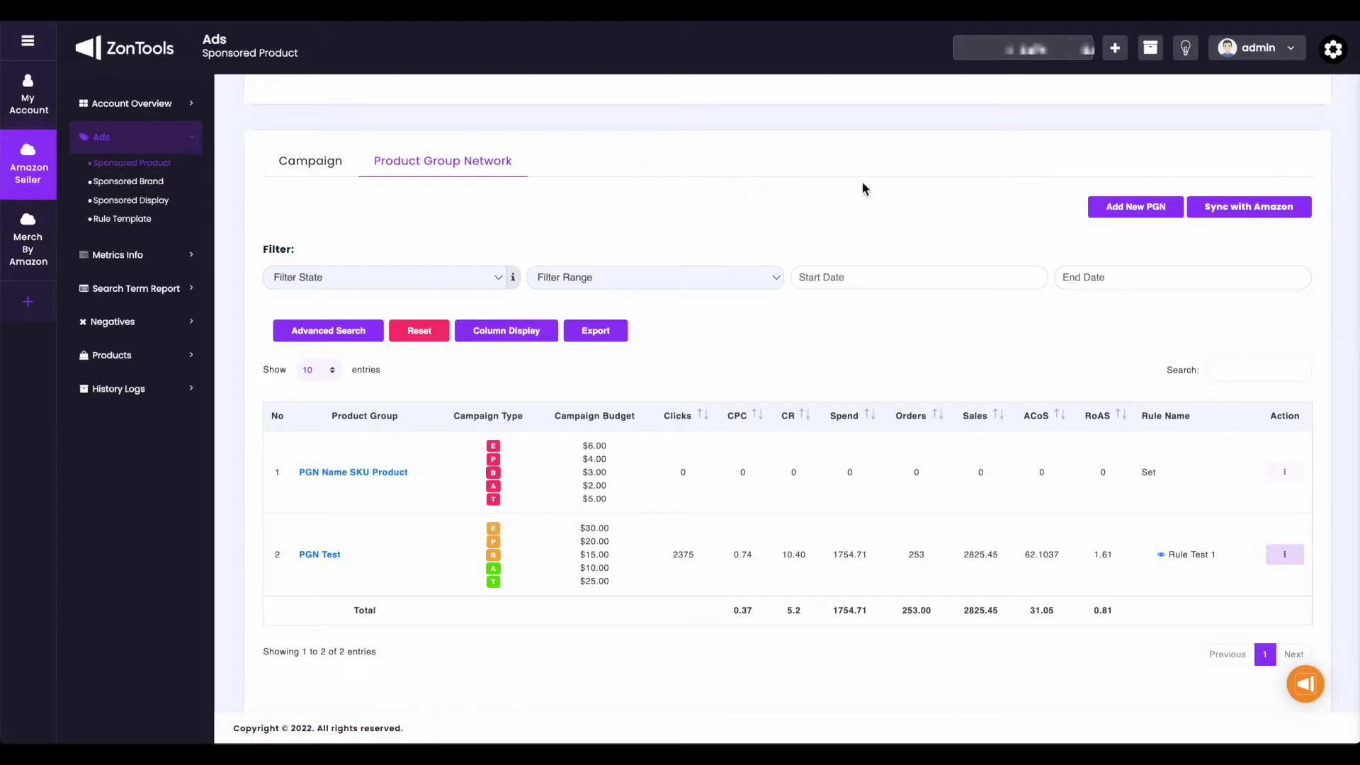
left_click(1111, 211)
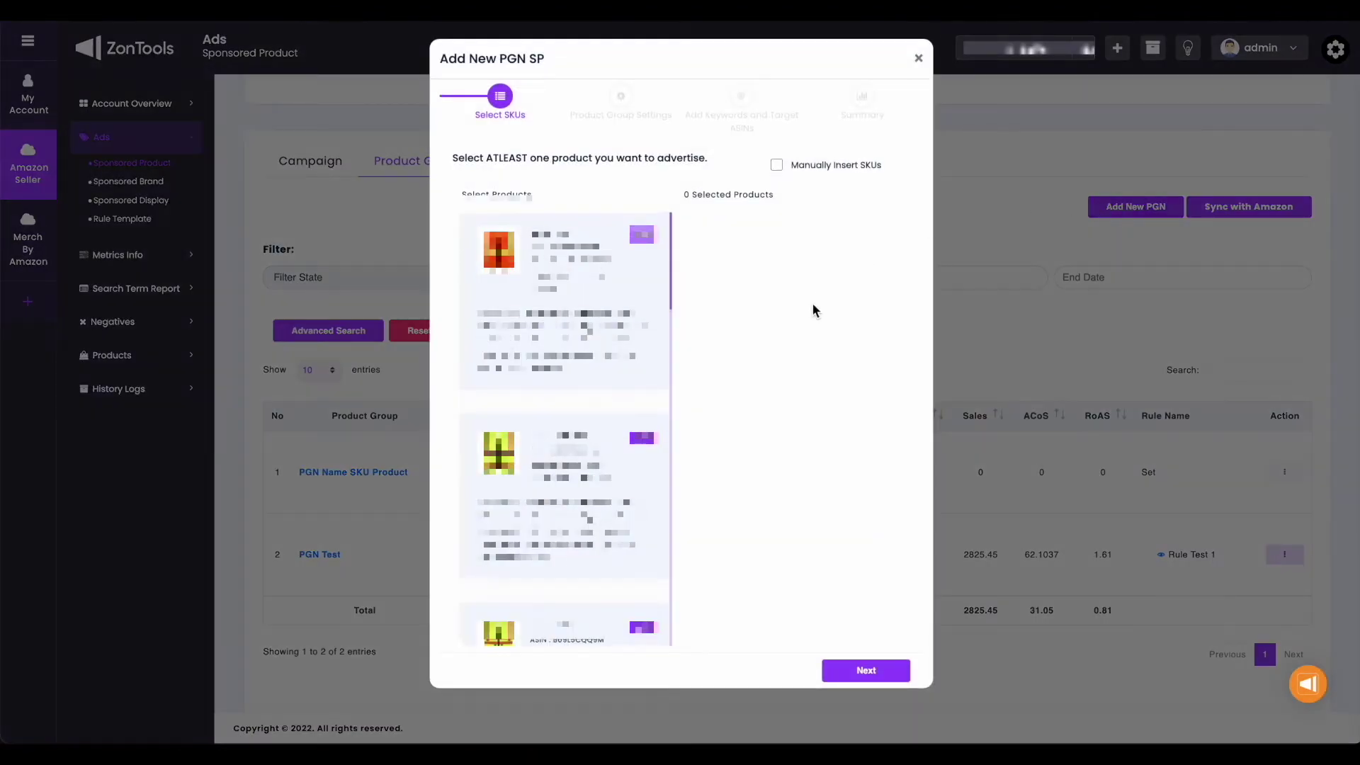
left_click(919, 60)
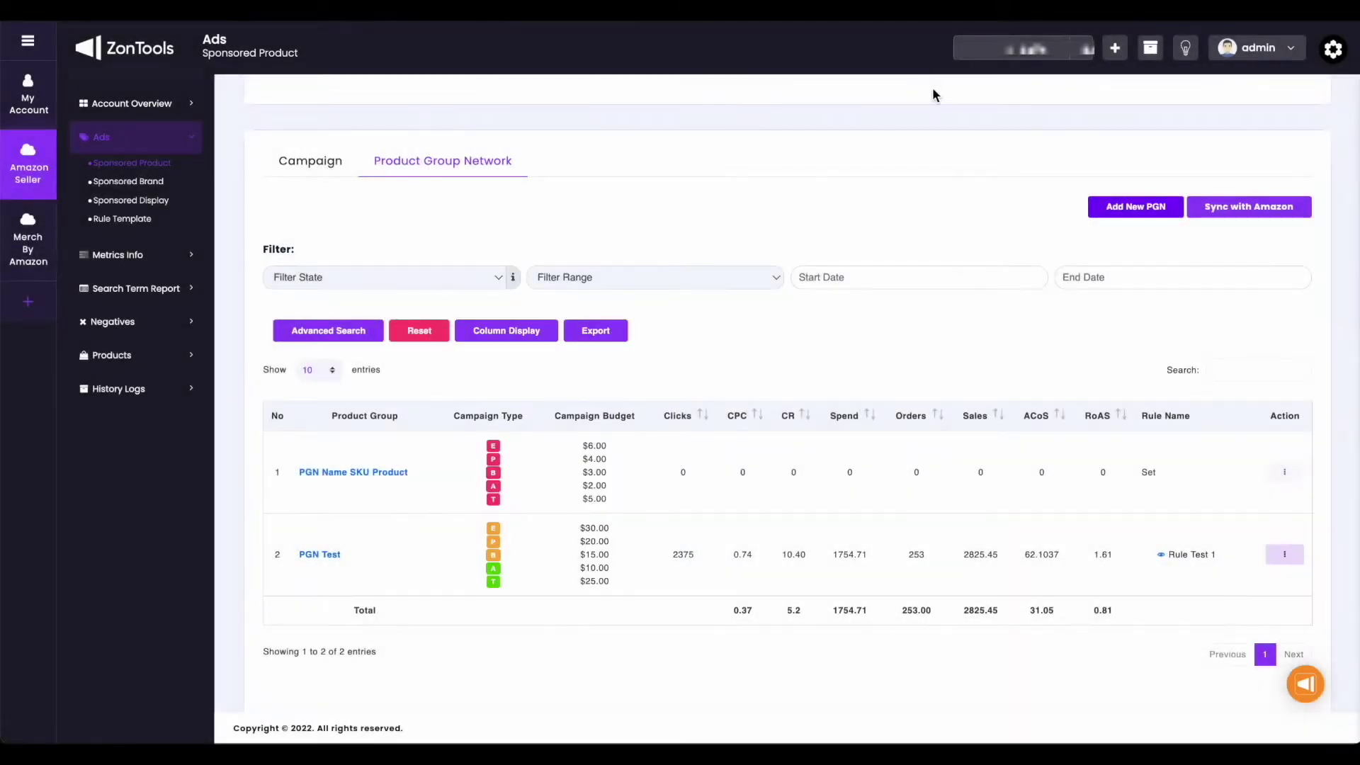
left_click(1244, 213)
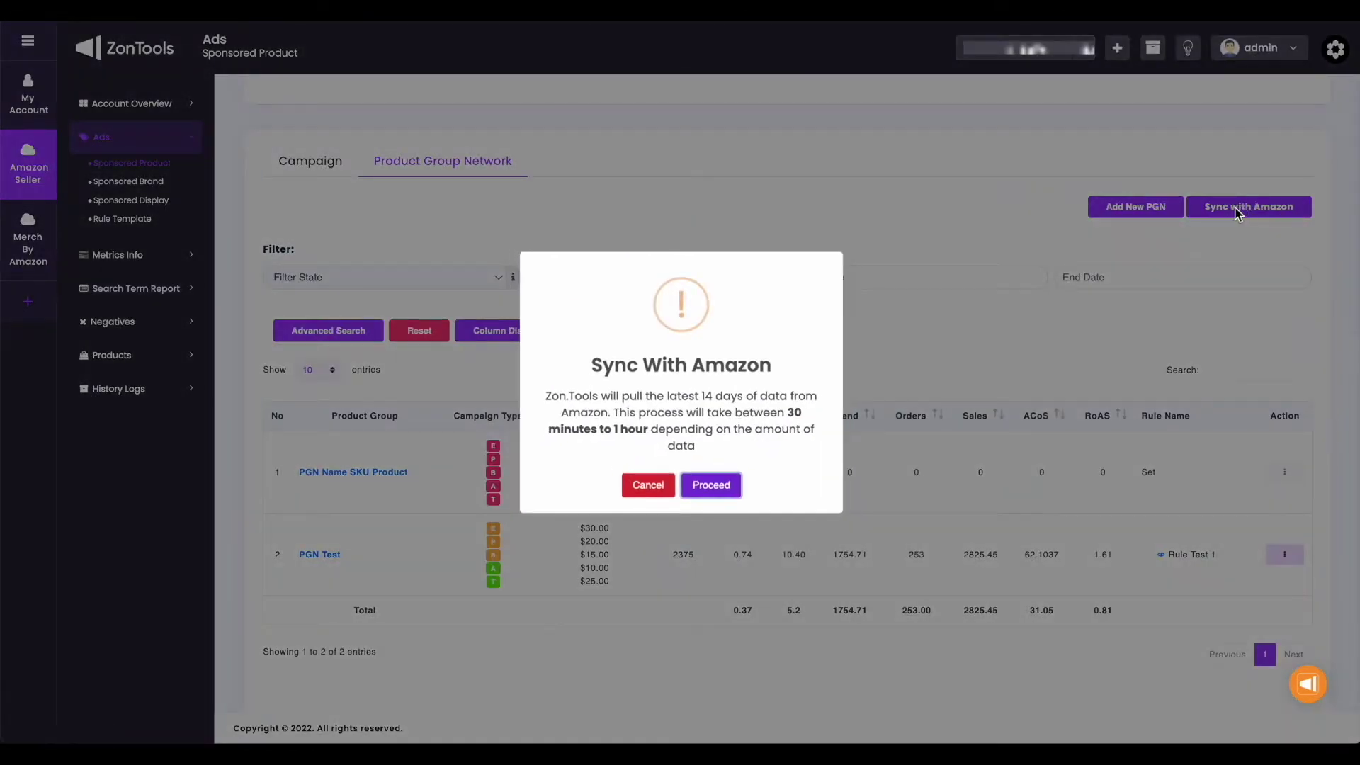
left_click(649, 484)
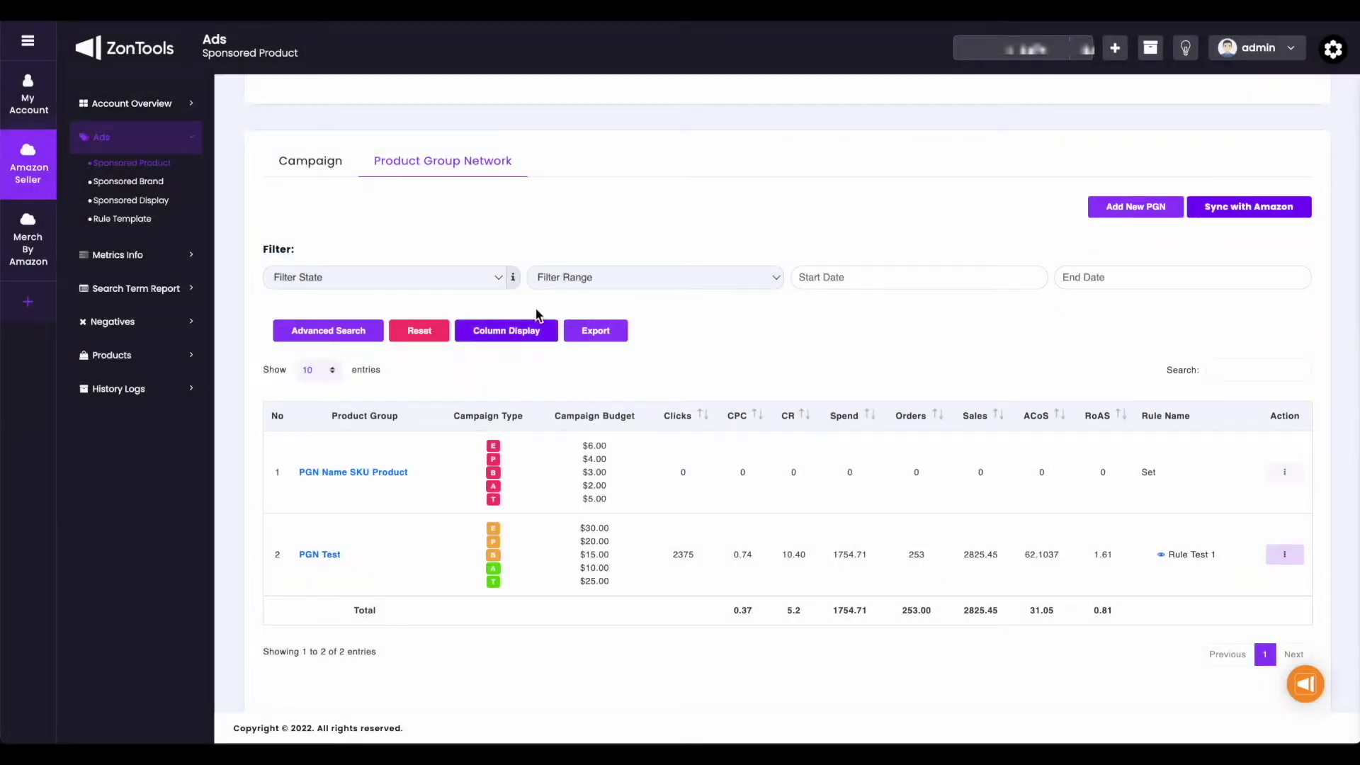
left_click(499, 279)
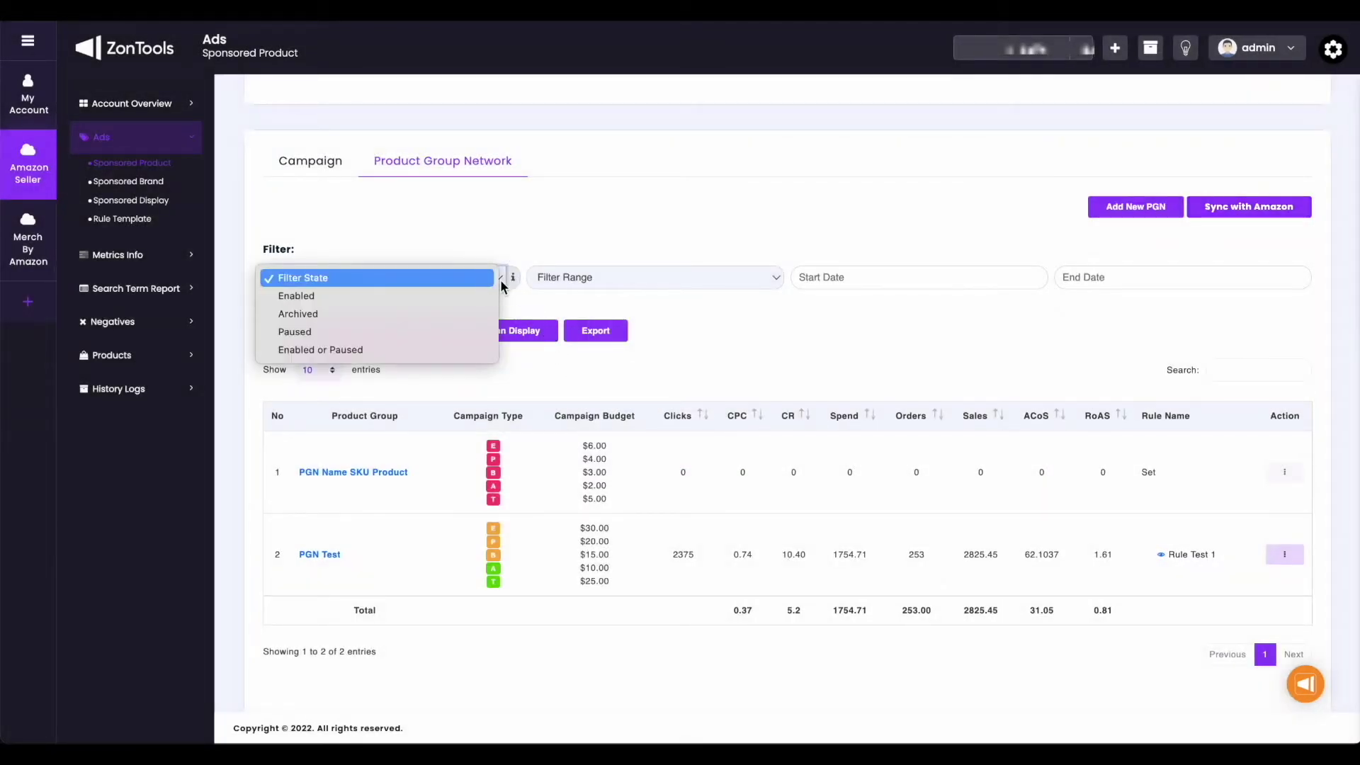
left_click(528, 289)
left_click(541, 287)
left_click(586, 283)
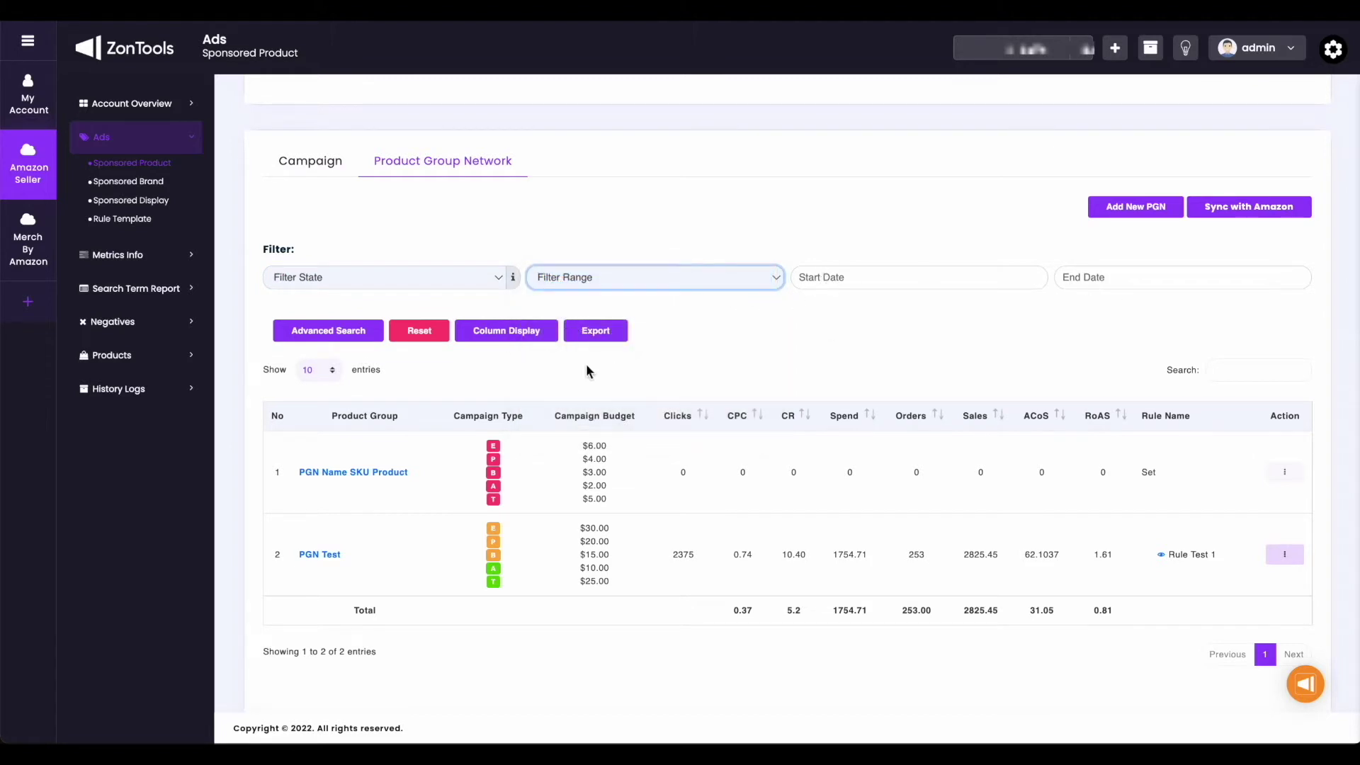
left_click(348, 343)
left_click(347, 338)
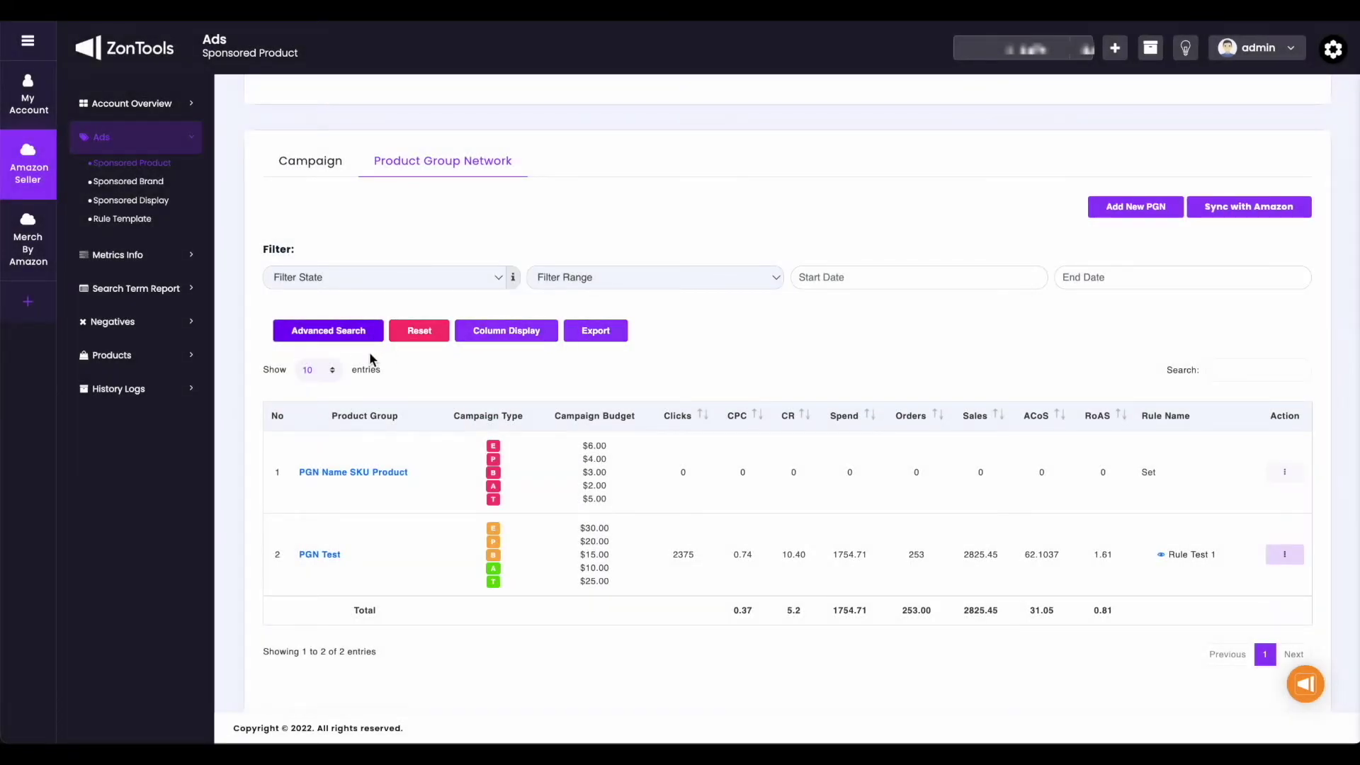
left_click(1209, 375)
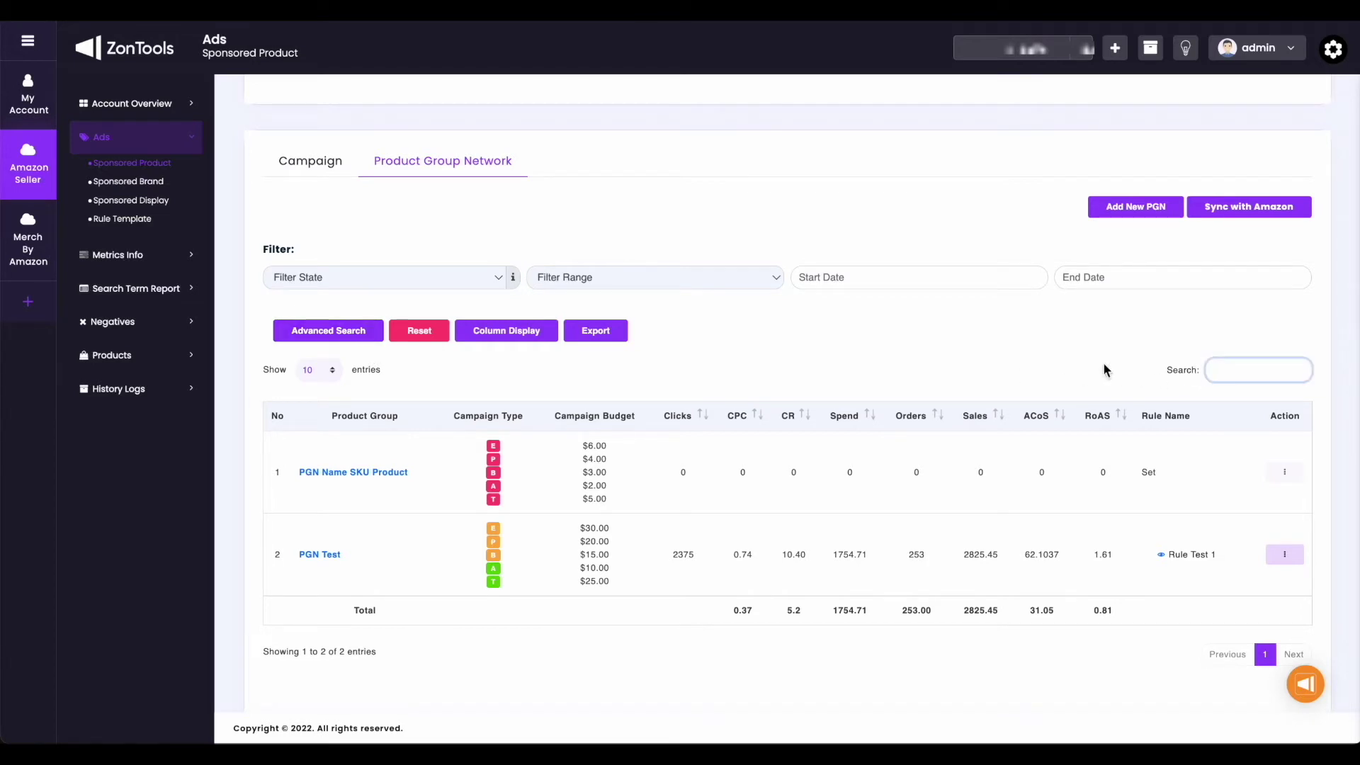
left_click(317, 371)
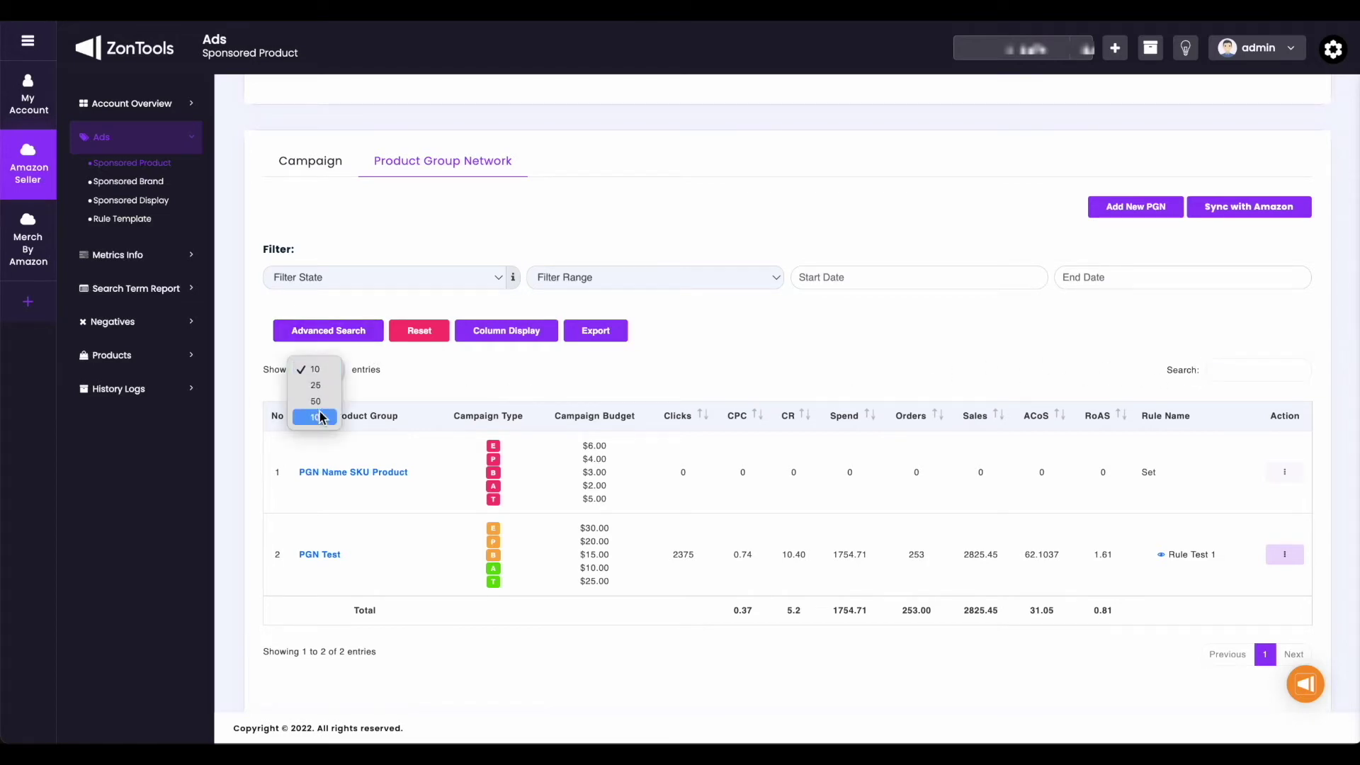
left_click(329, 371)
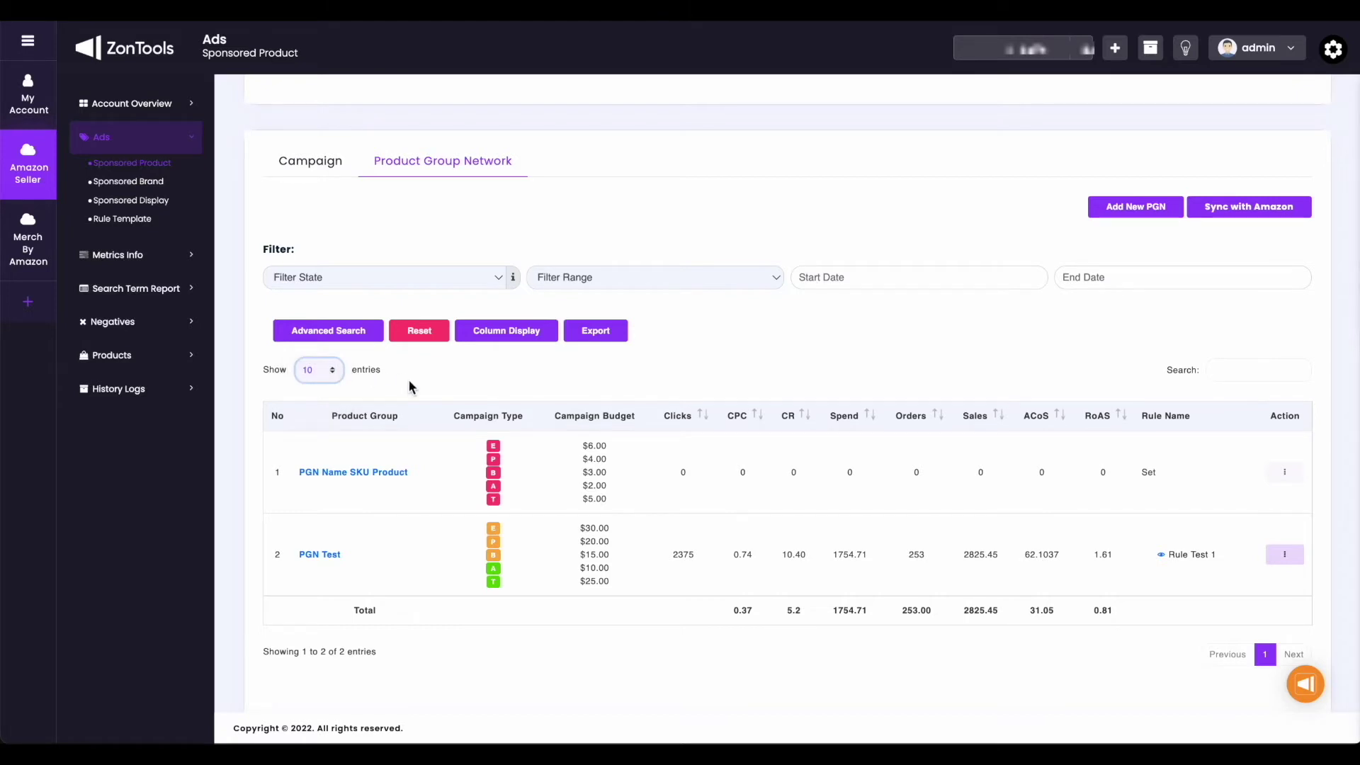
Step: Open the Sponsored Brand ads page and check its Filter Format options, leaving them unchanged
left_click(167, 182)
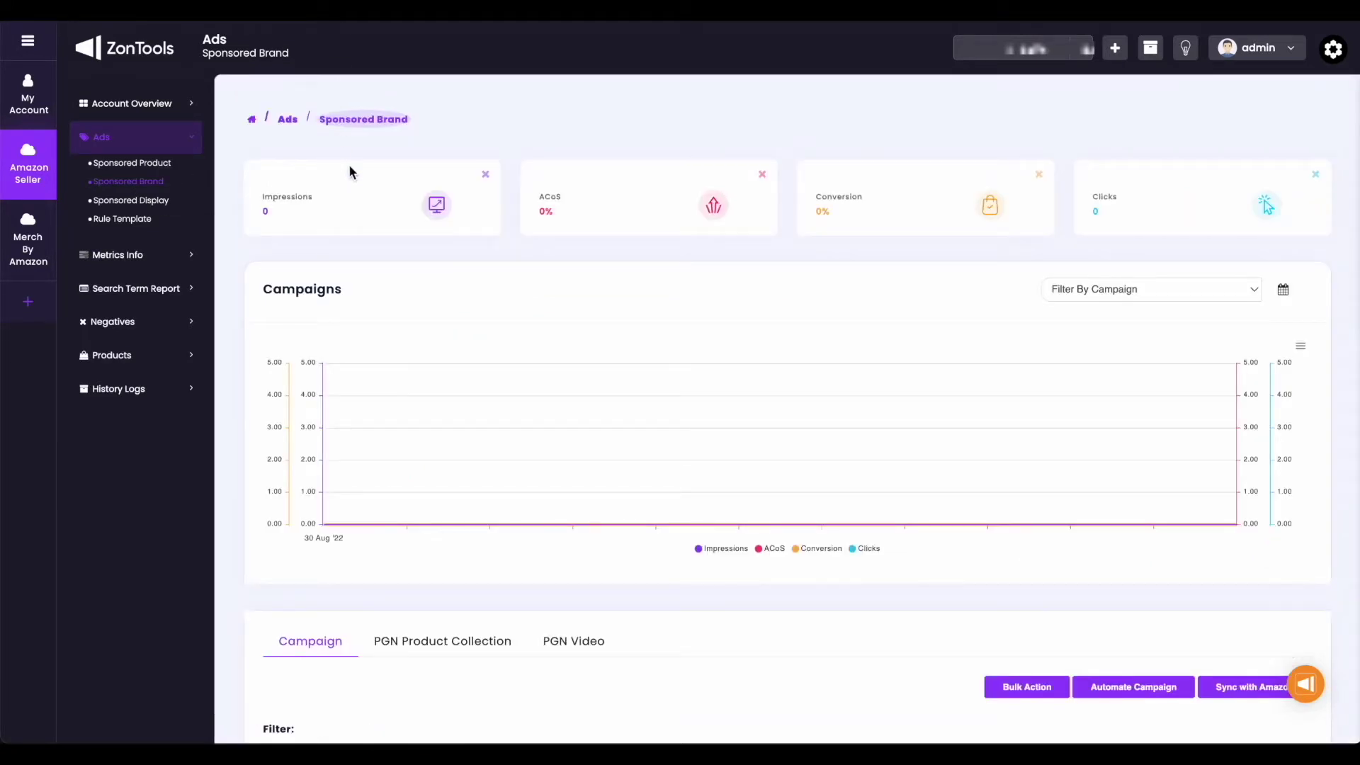
scroll(717, 261, "down", 1)
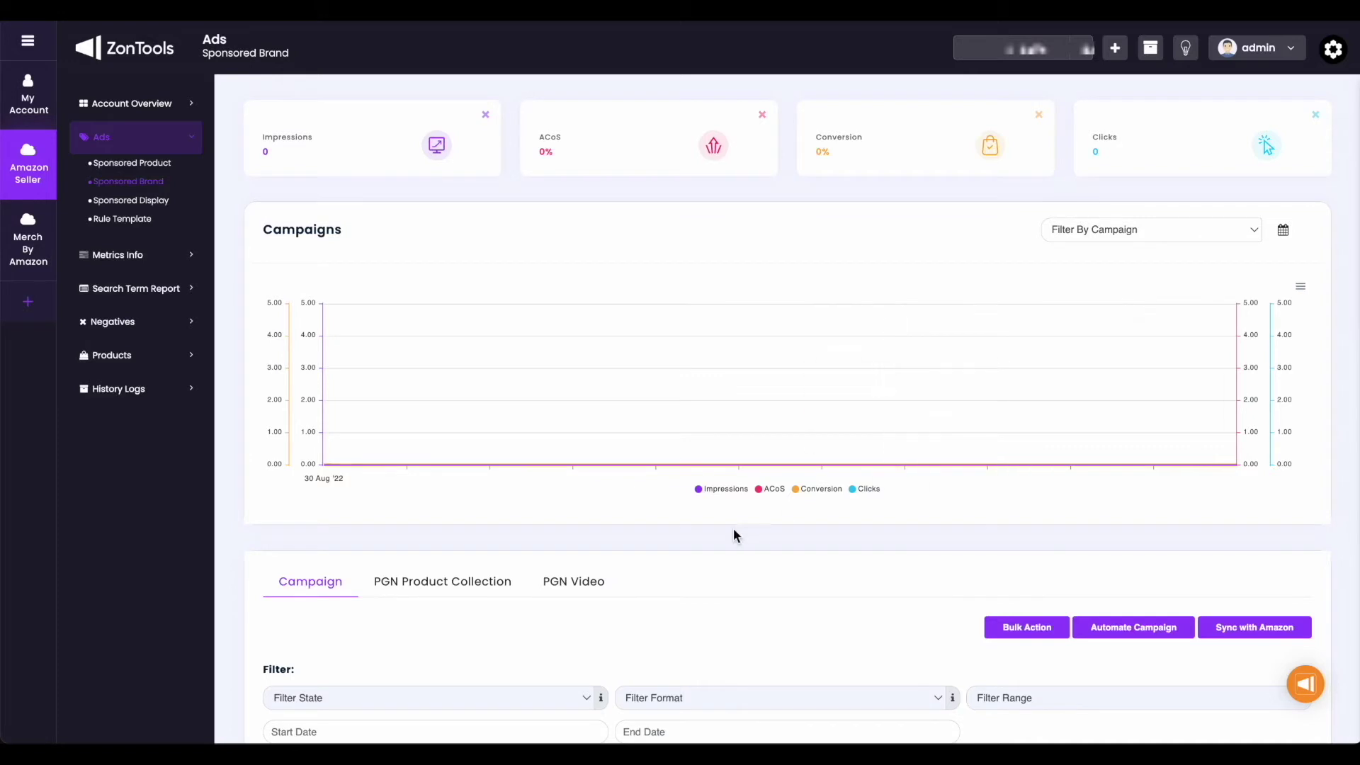
scroll(720, 527, "down", 2)
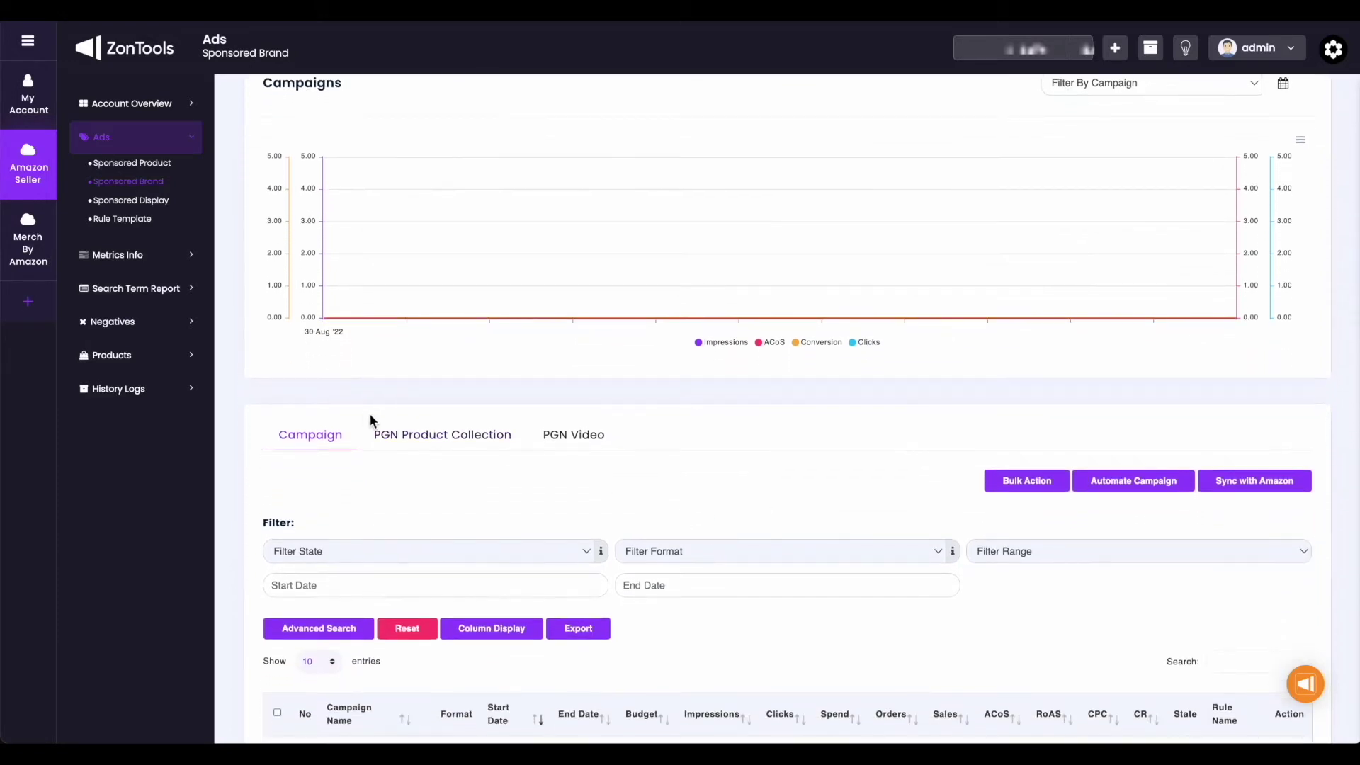
scroll(380, 485, "down", 2)
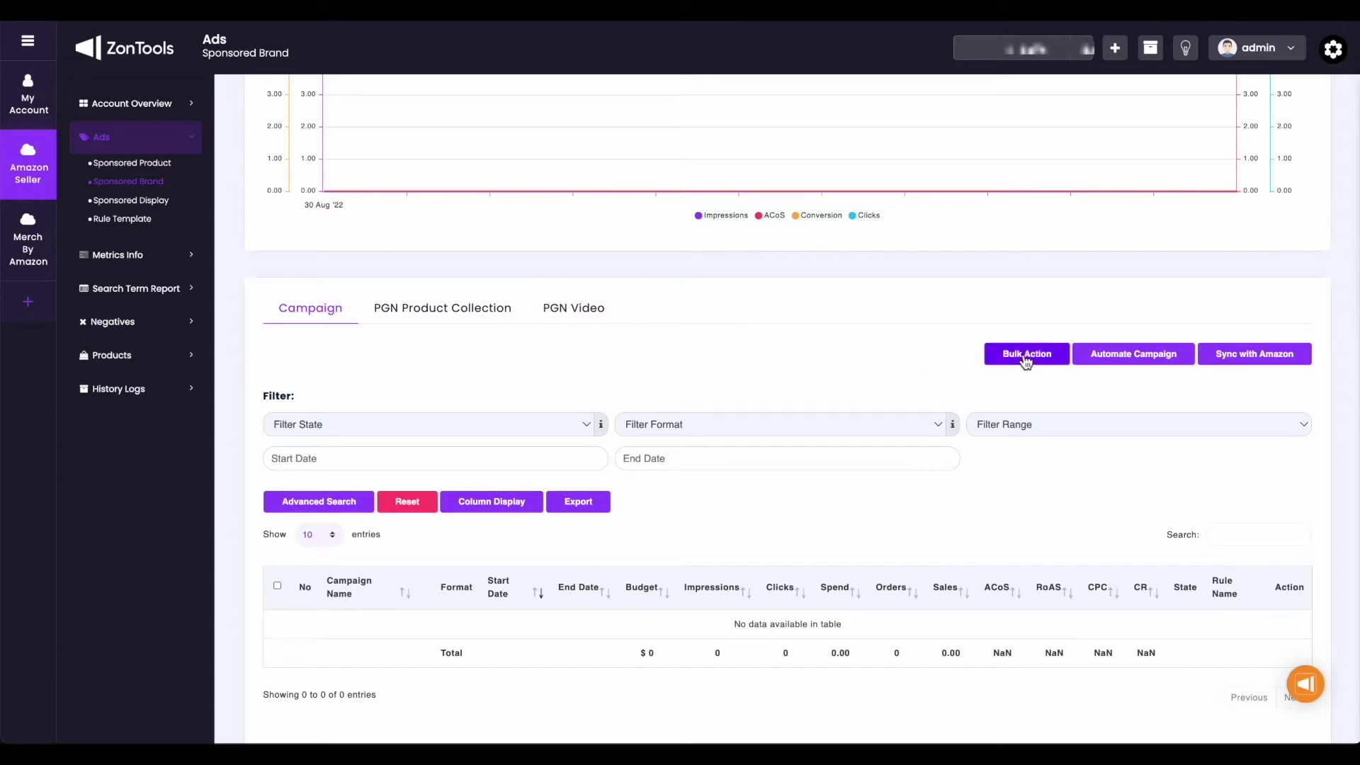
left_click(661, 426)
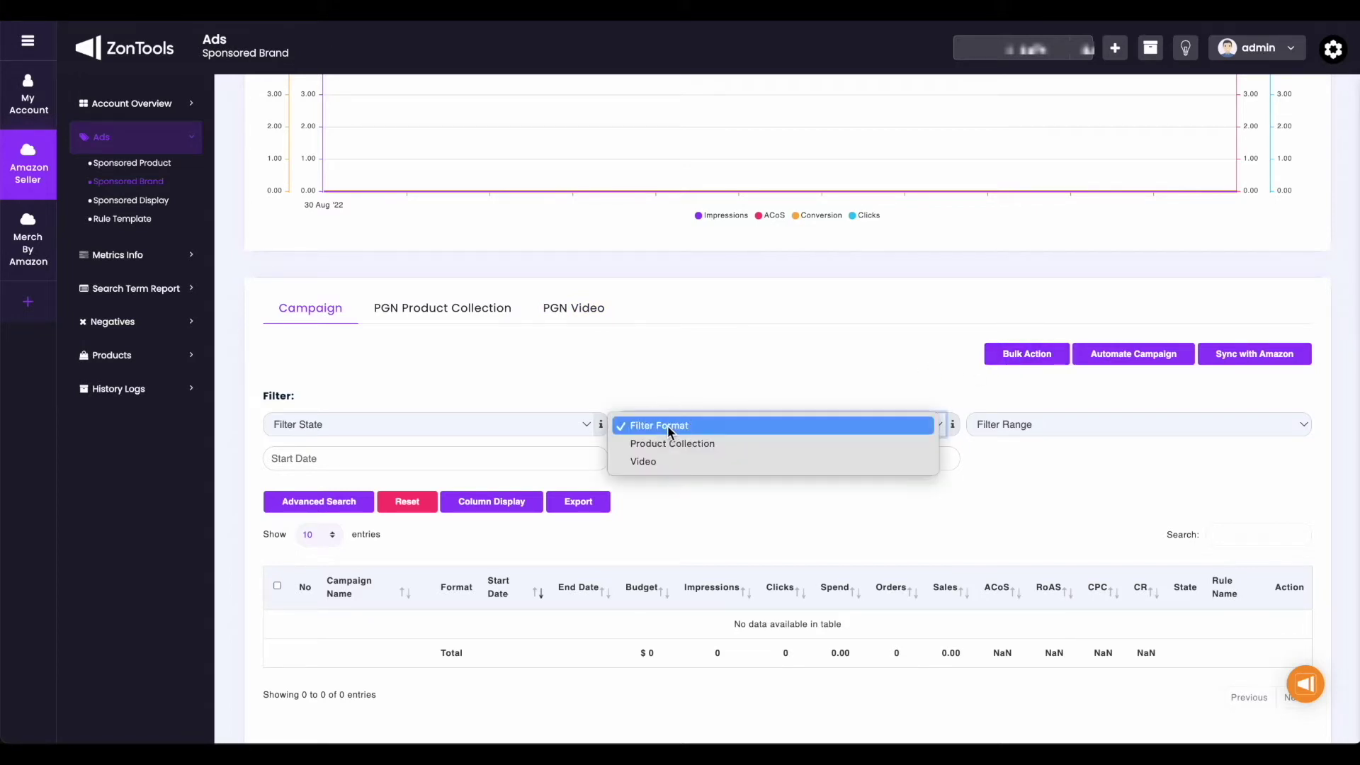
left_click(704, 404)
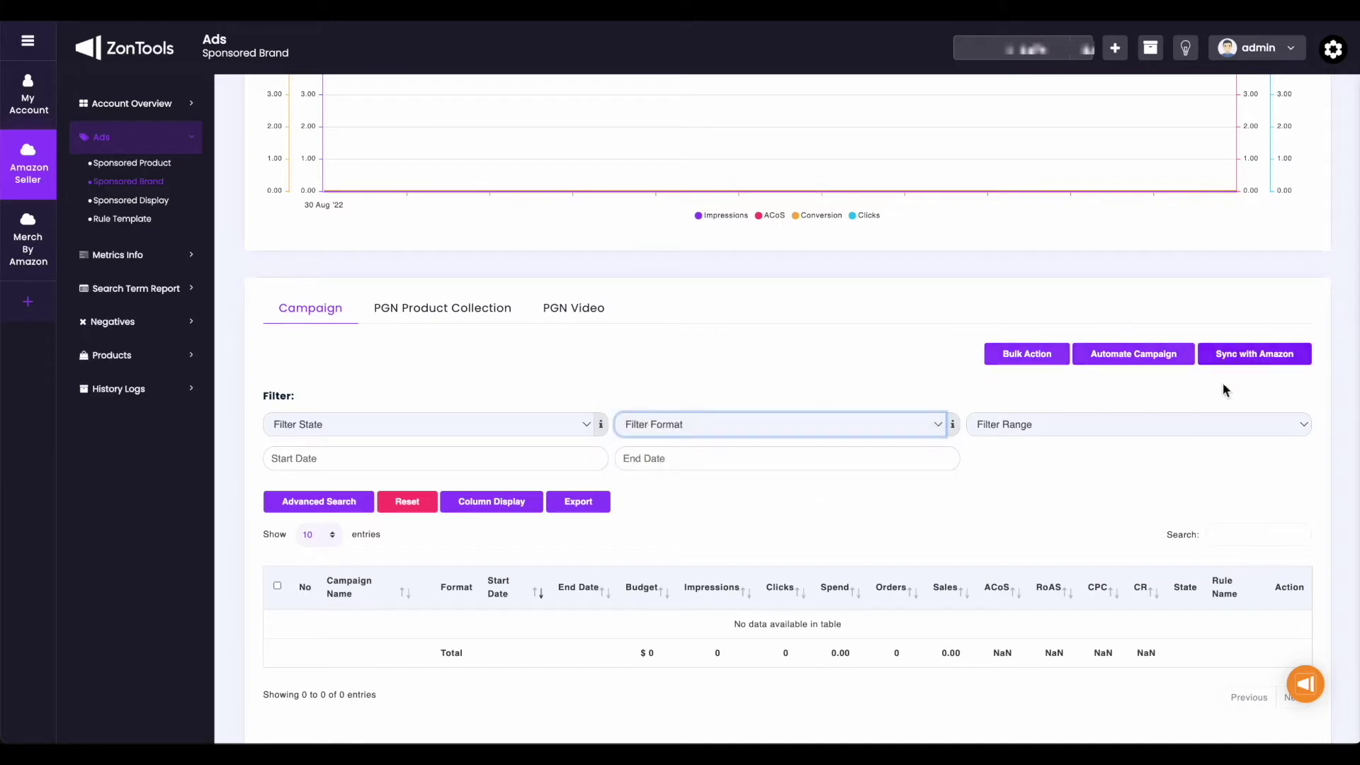
scroll(1103, 478, "down", 1)
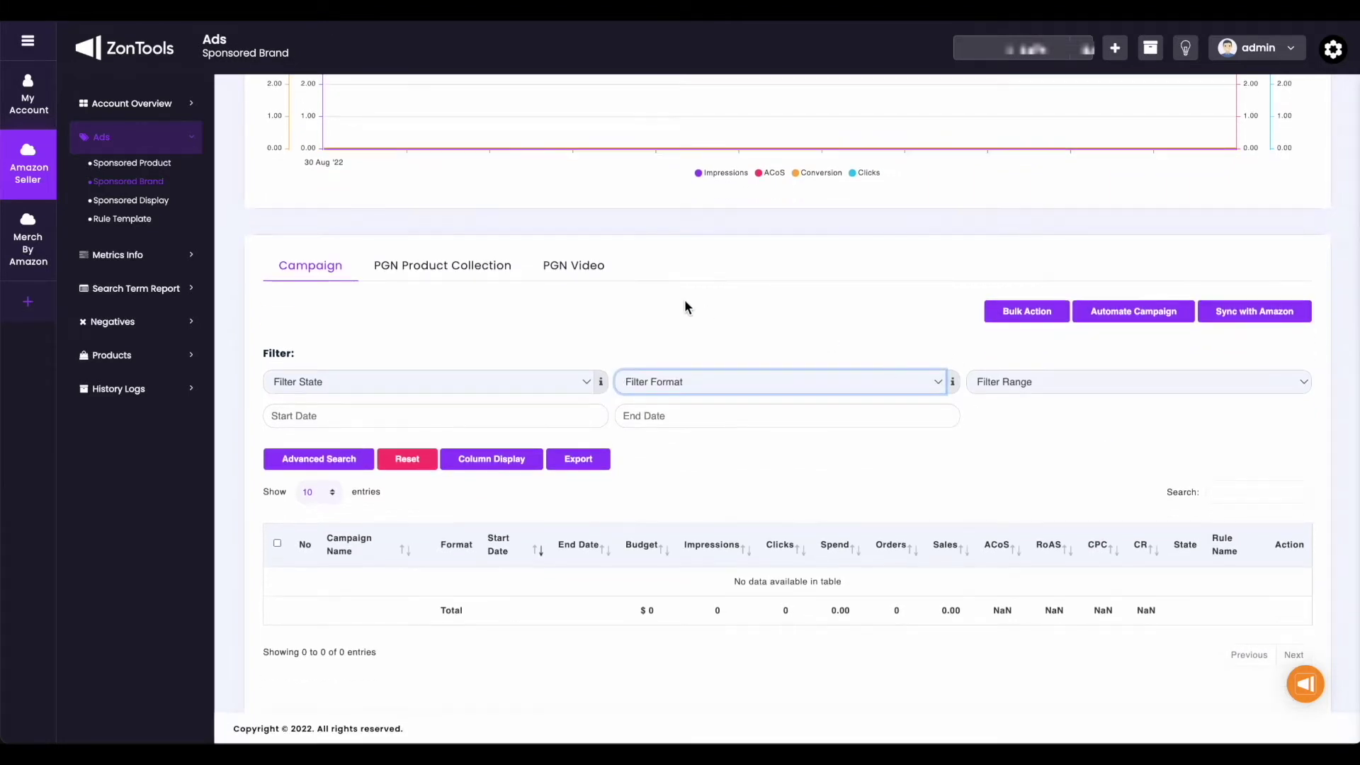
Step: View the PGN Product Collection and PGN Video tabs, then go to Sponsored Display ads
left_click(470, 267)
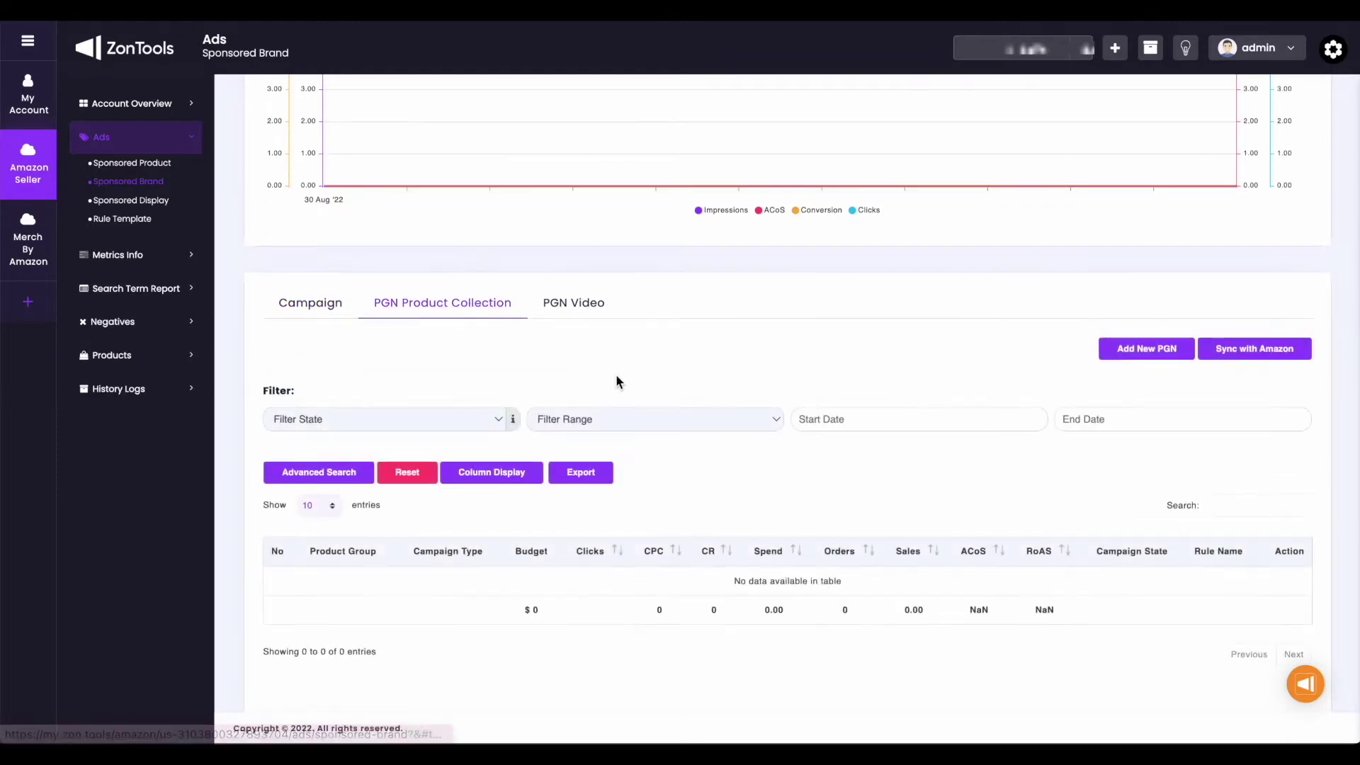
left_click(584, 306)
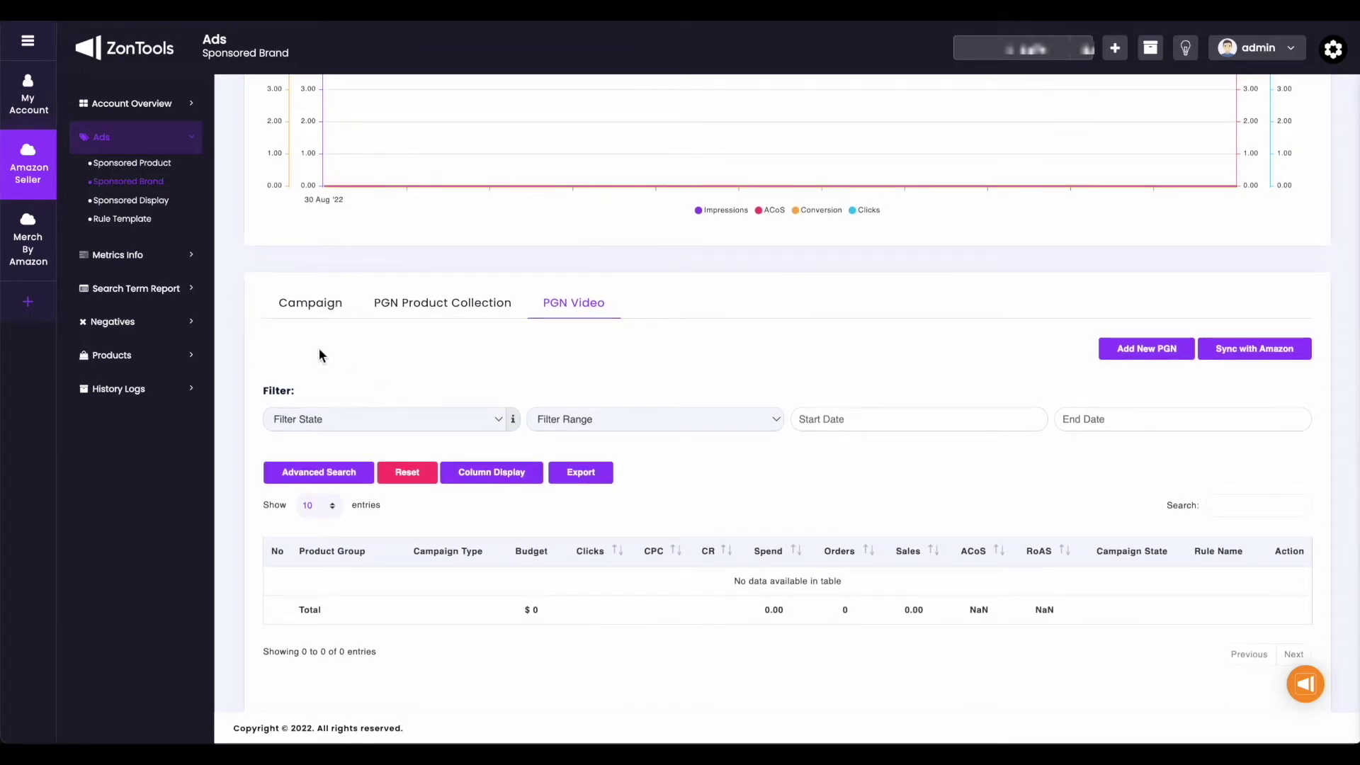
left_click(161, 202)
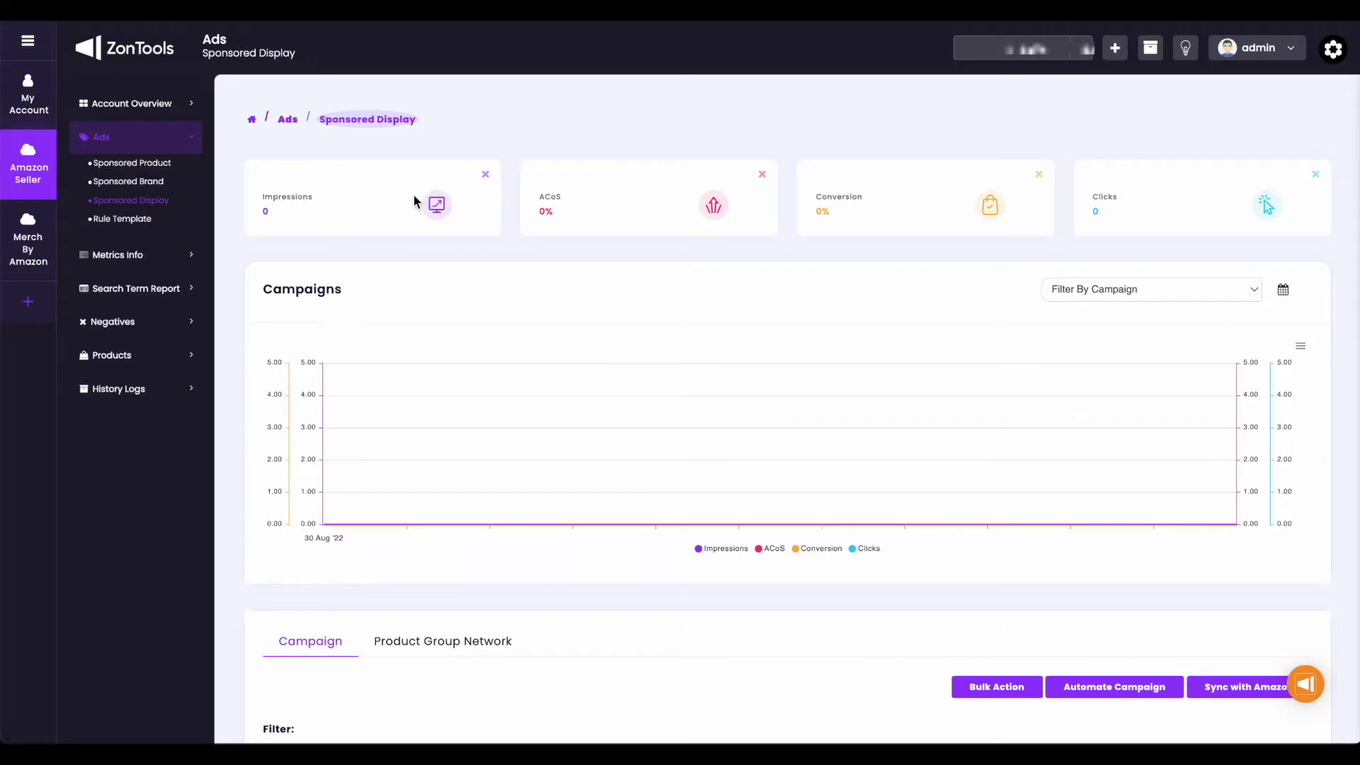
Step: Scroll to the Sponsored Display campaign table, then open the Rule Template page
scroll(843, 401, "down", 4)
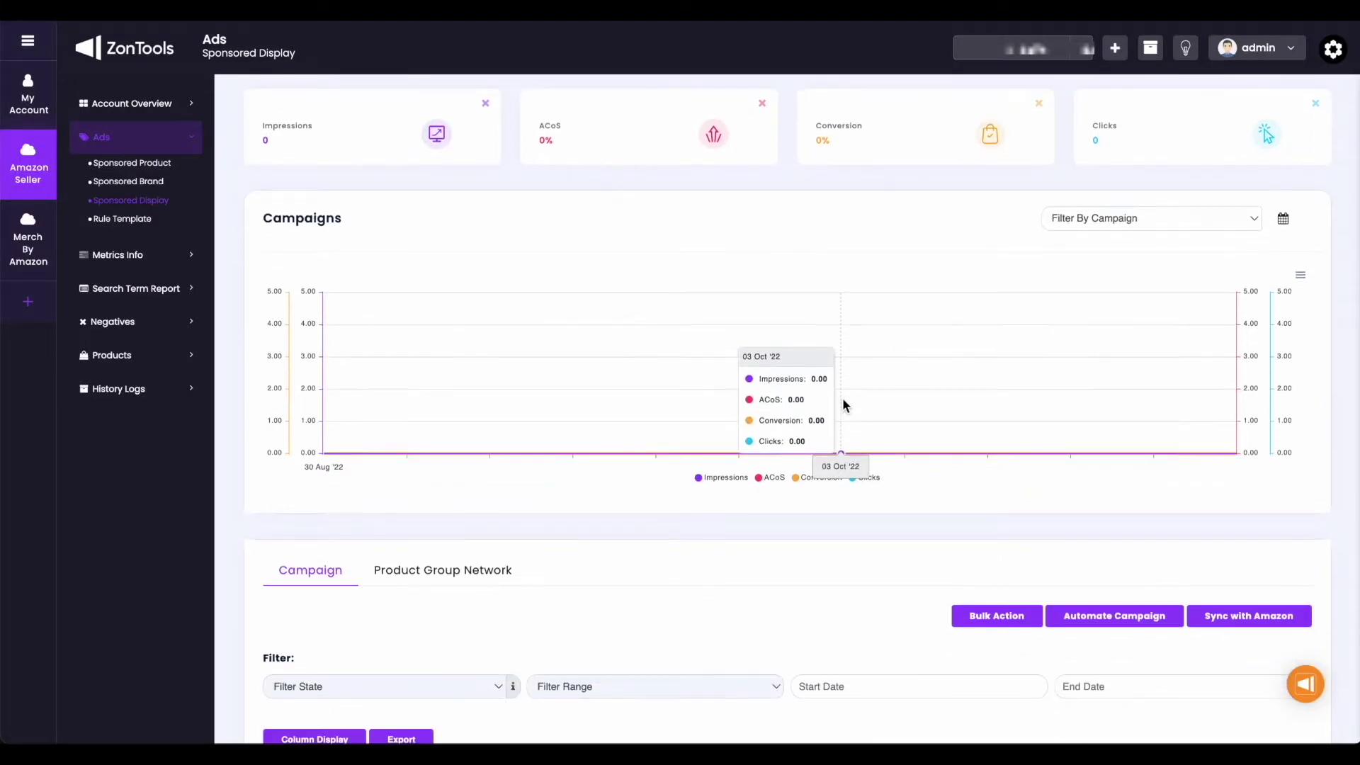
scroll(843, 401, "down", 2)
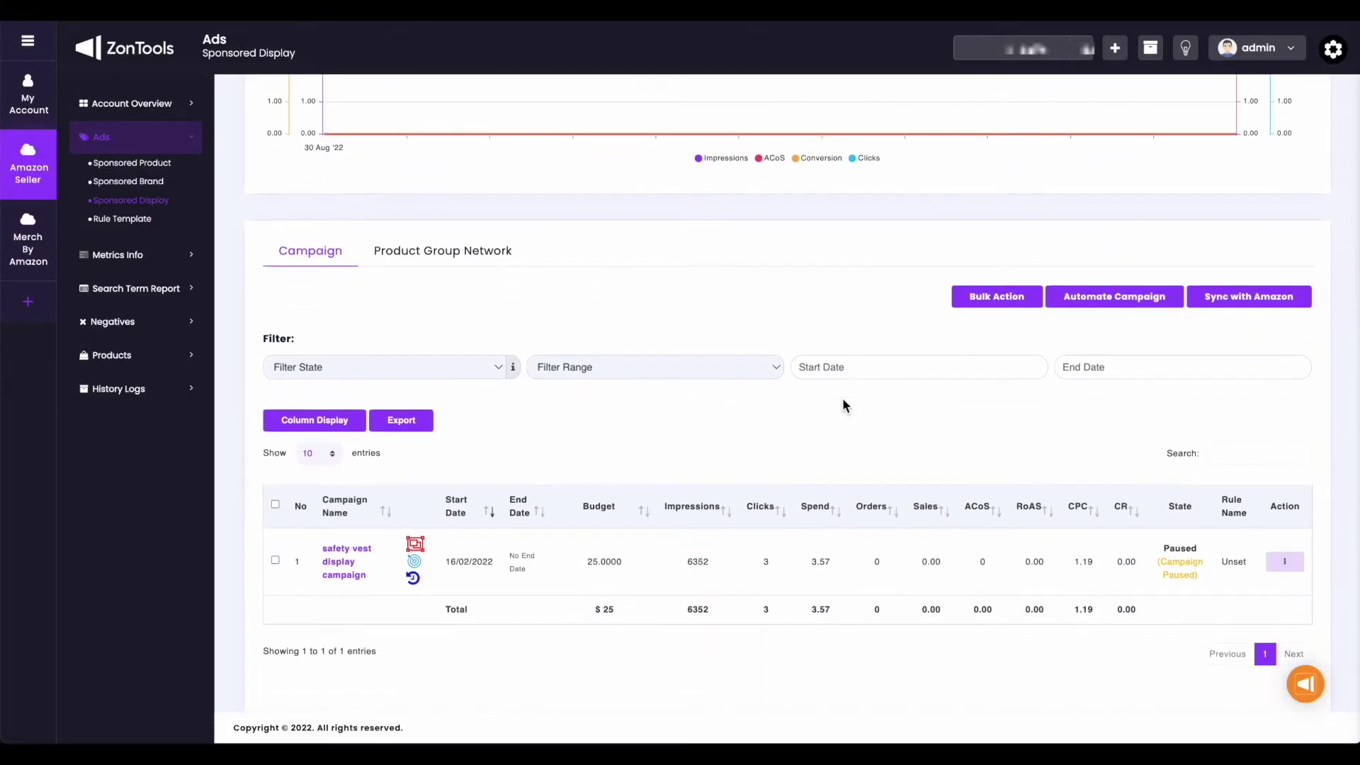
left_click(153, 225)
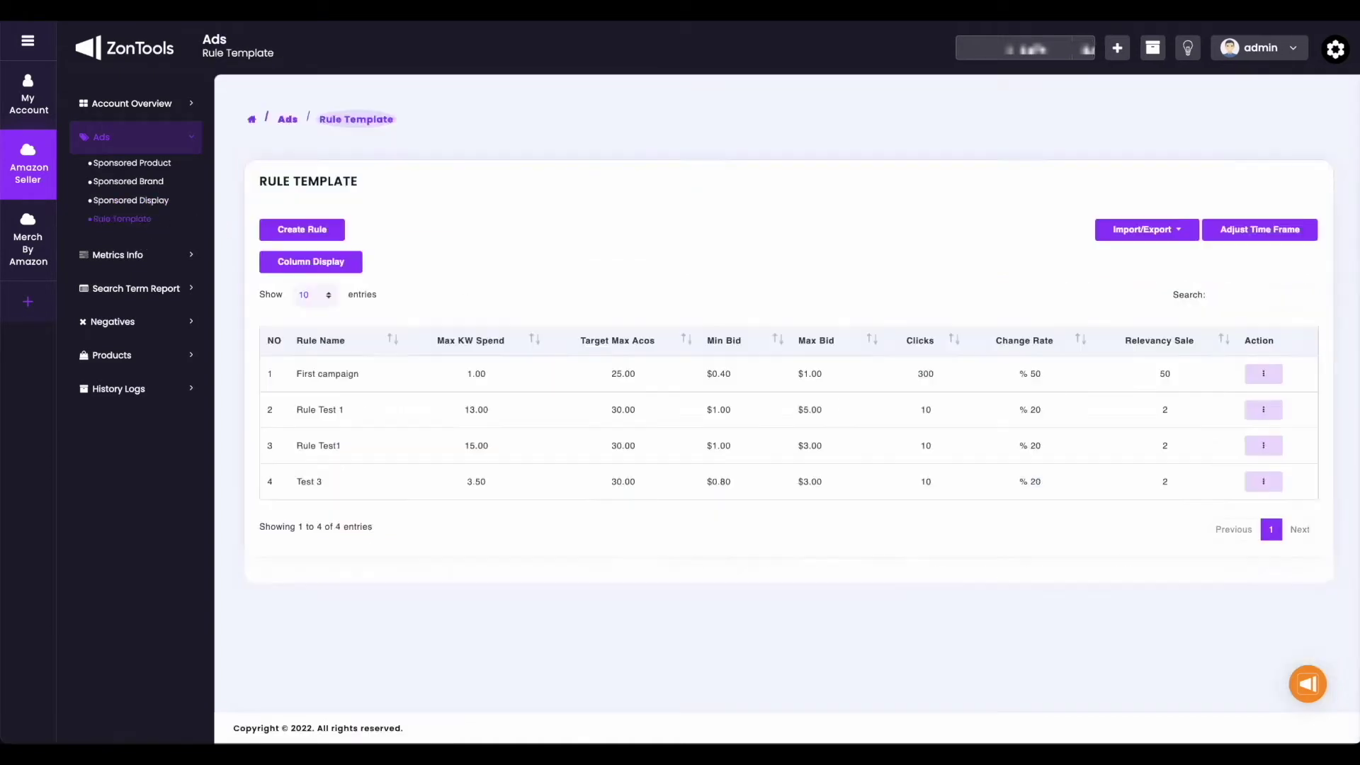
Step: Preview Create Rule and the First campaign rule editor without saving, then expand Metrics Info
left_click(335, 236)
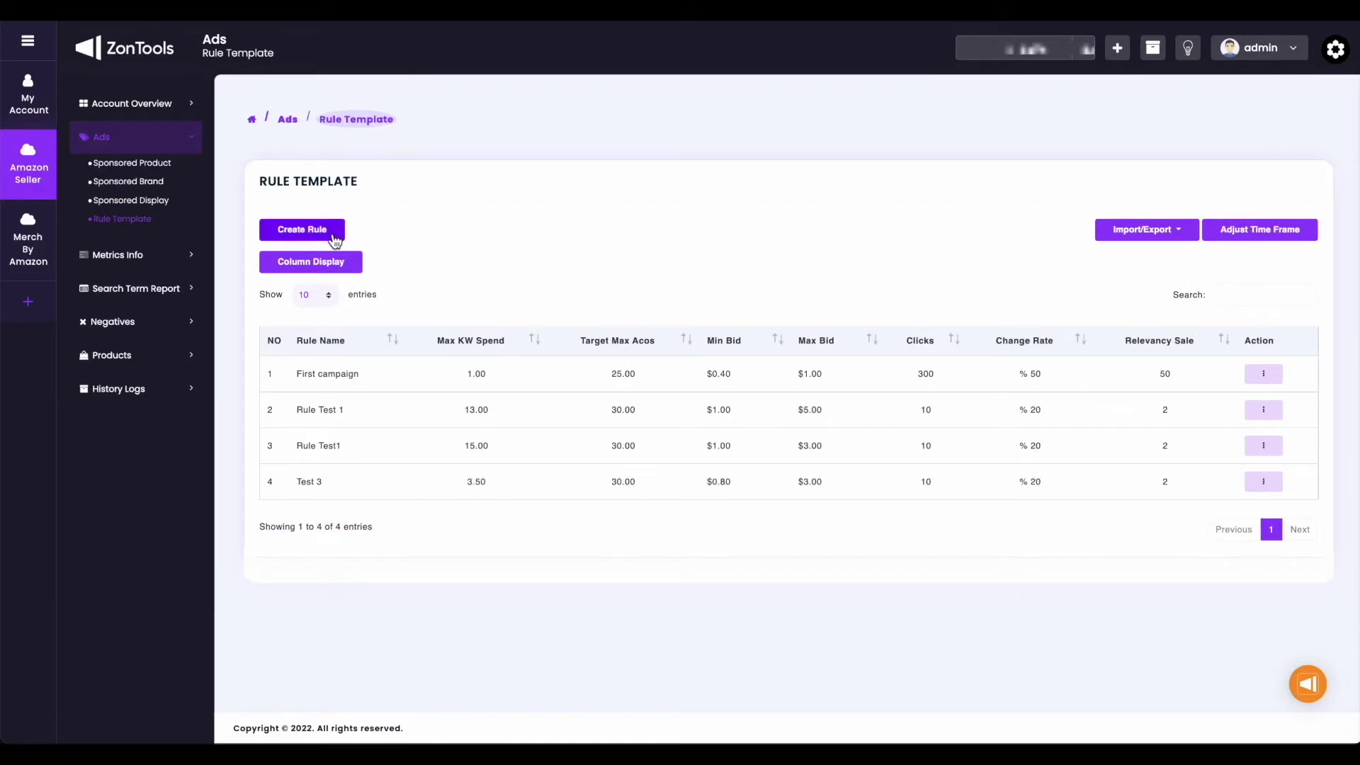
left_click(474, 515)
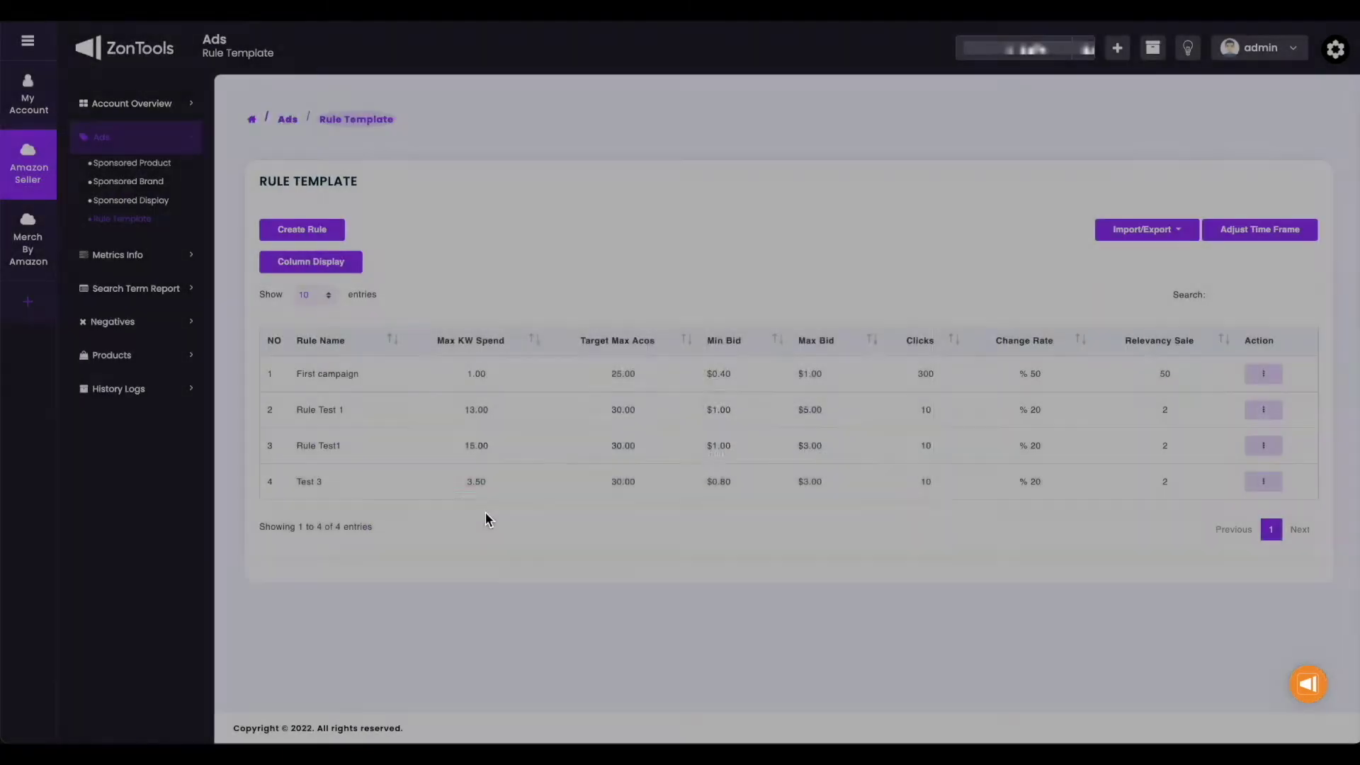
left_click(1258, 373)
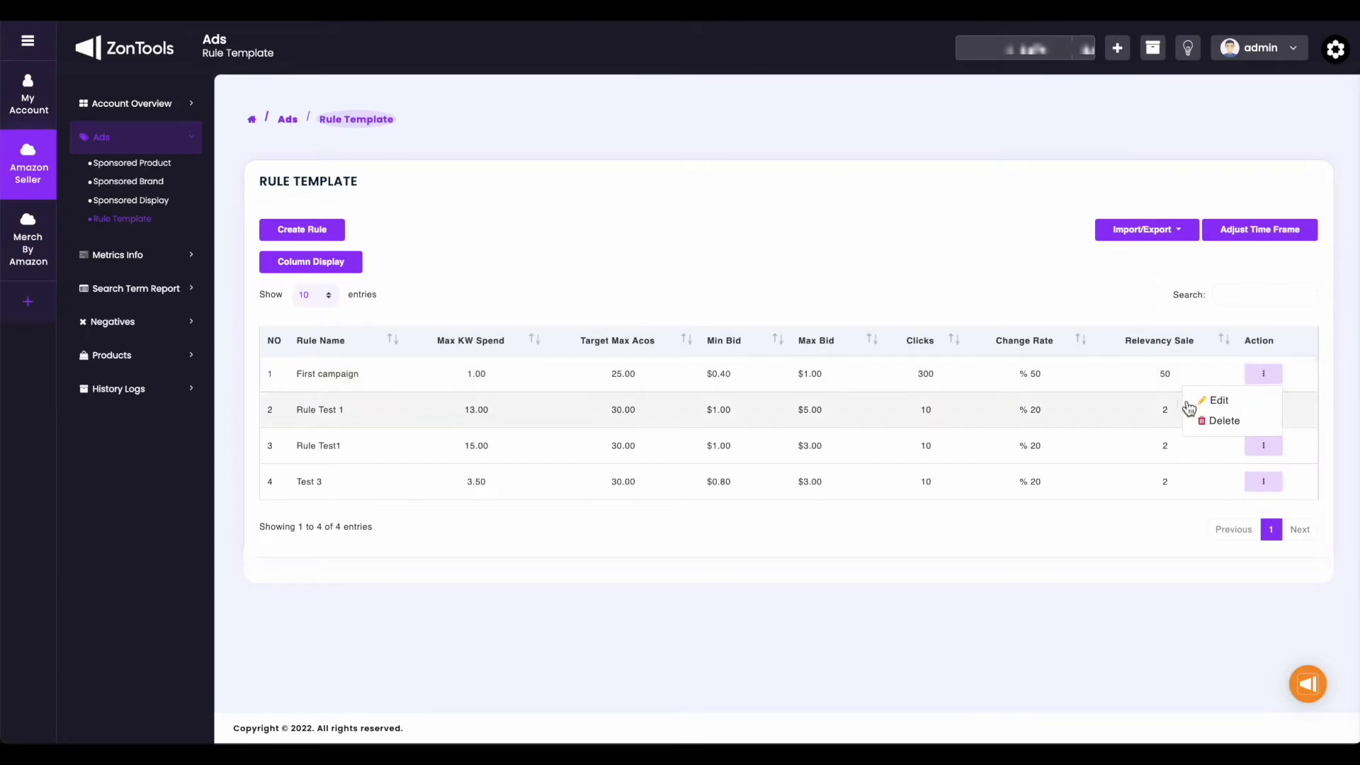
left_click(1216, 399)
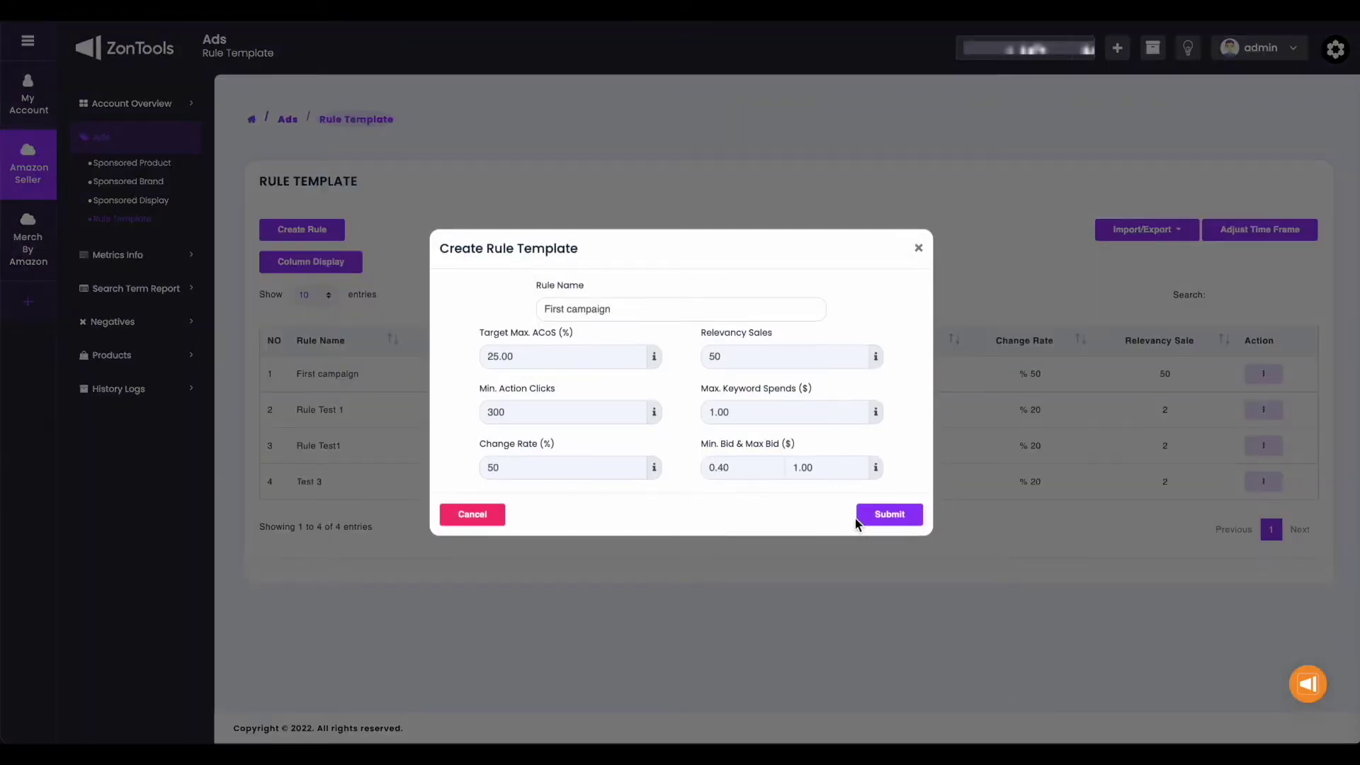
left_click(476, 523)
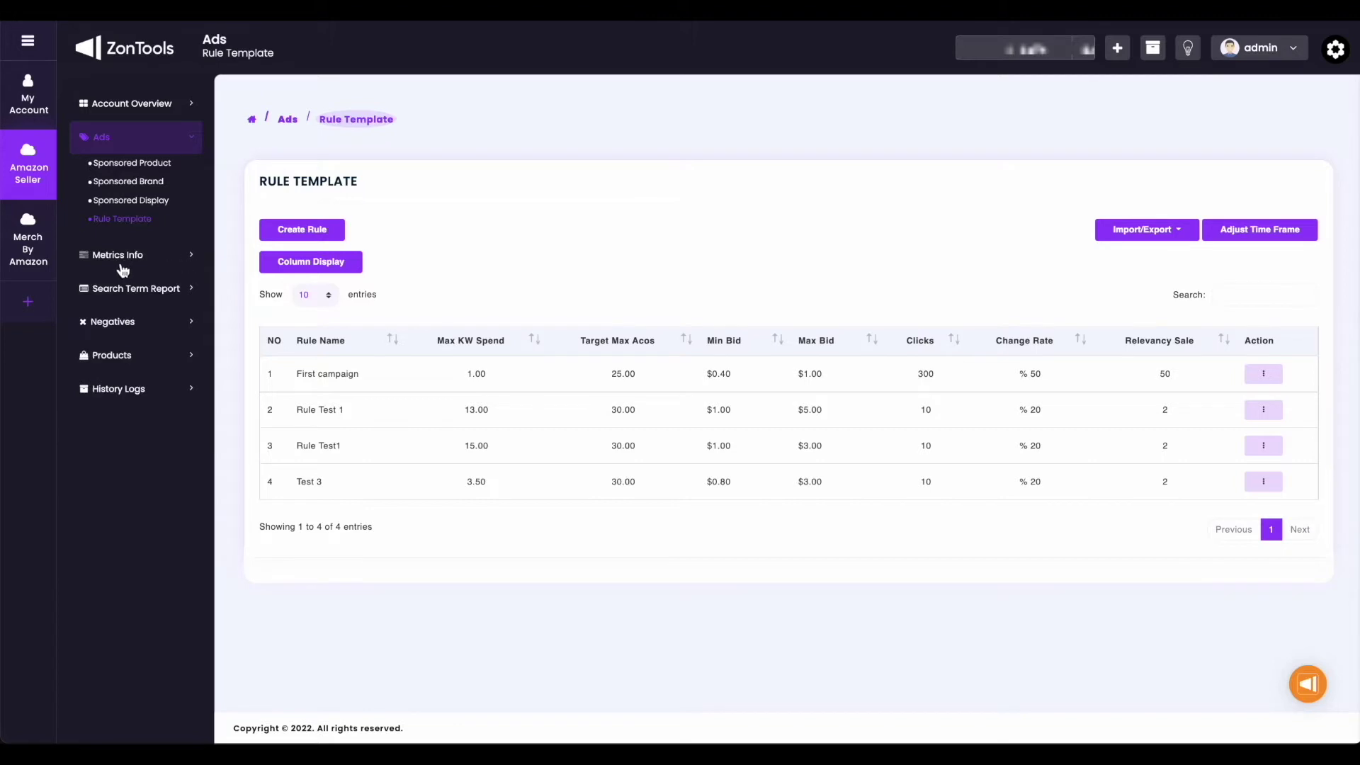
left_click(191, 262)
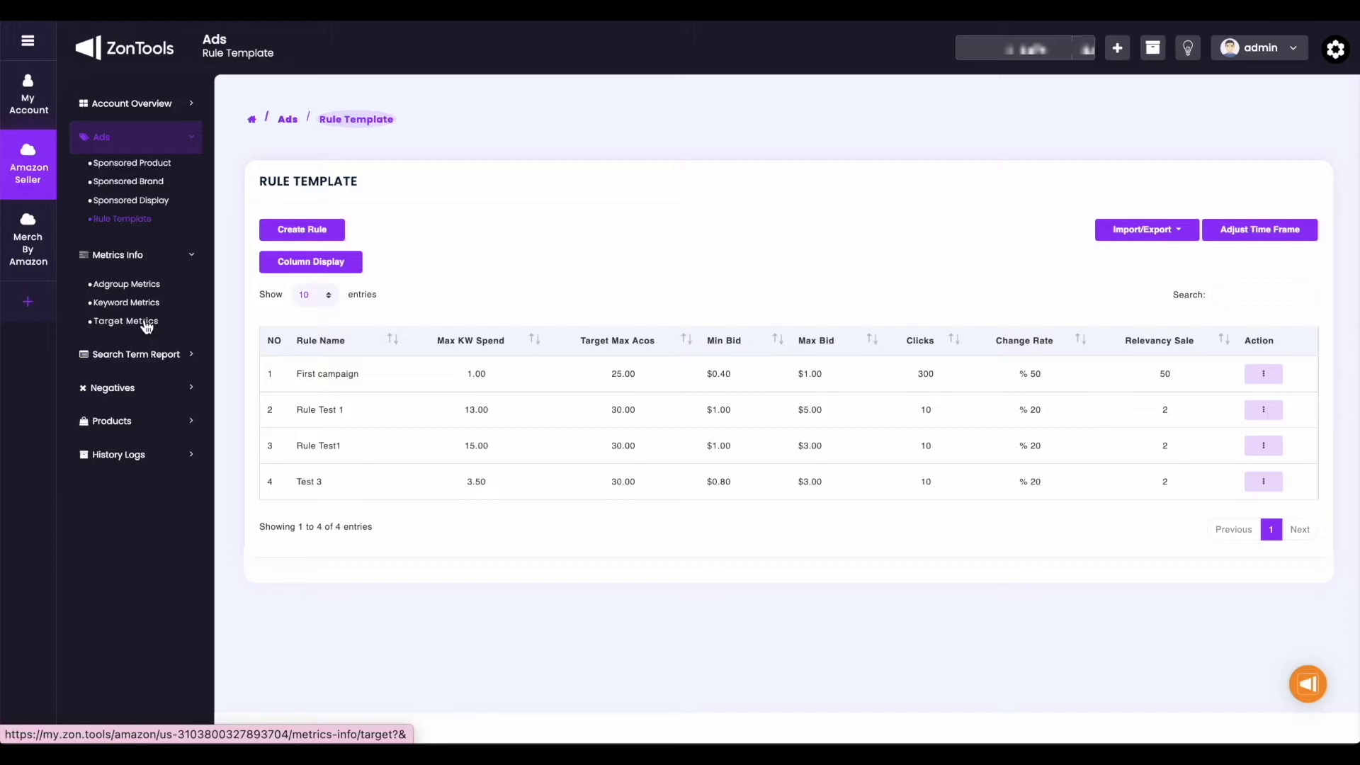
Step: Open Adgroup Metrics and check the campaign chart's date filter without changing it
left_click(146, 283)
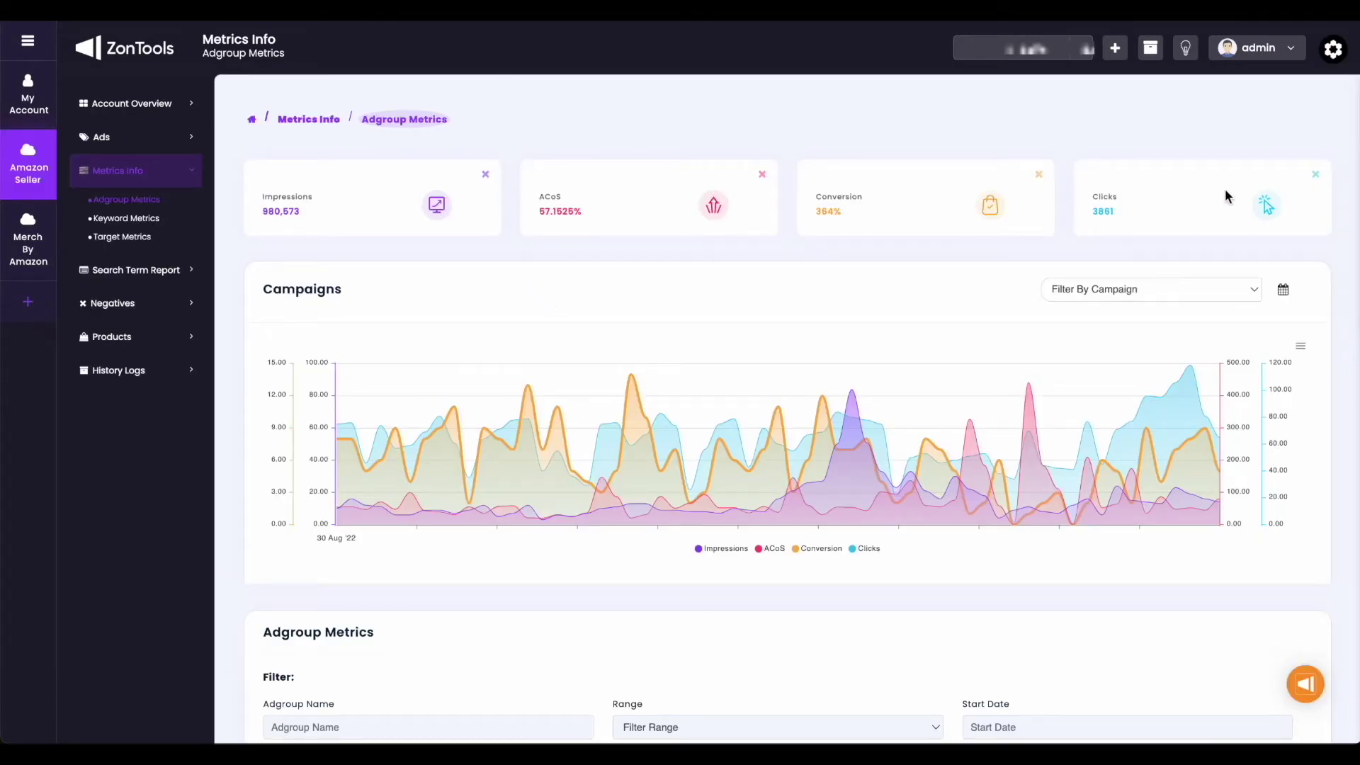
scroll(1292, 243, "down", 3)
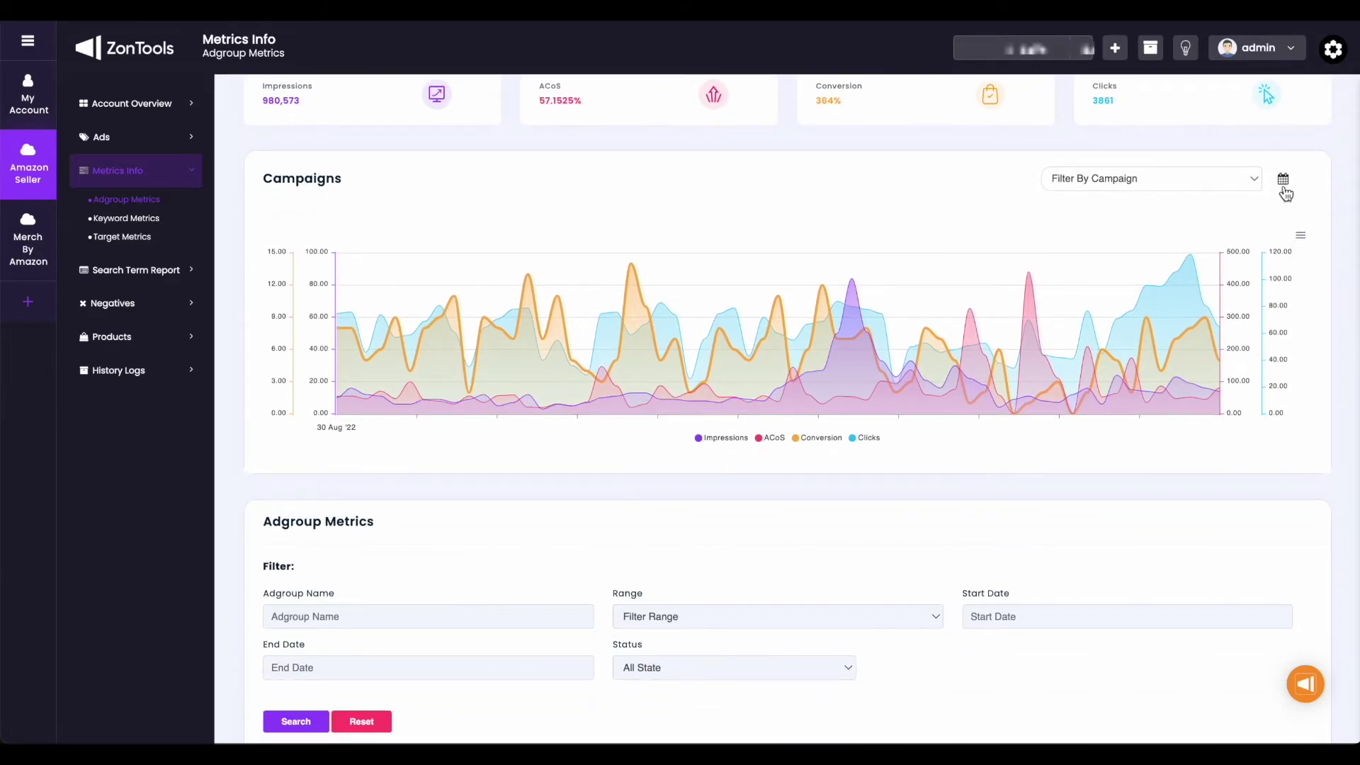
left_click(1285, 180)
left_click(1286, 181)
scroll(953, 463, "down", 2)
scroll(953, 463, "down", 4)
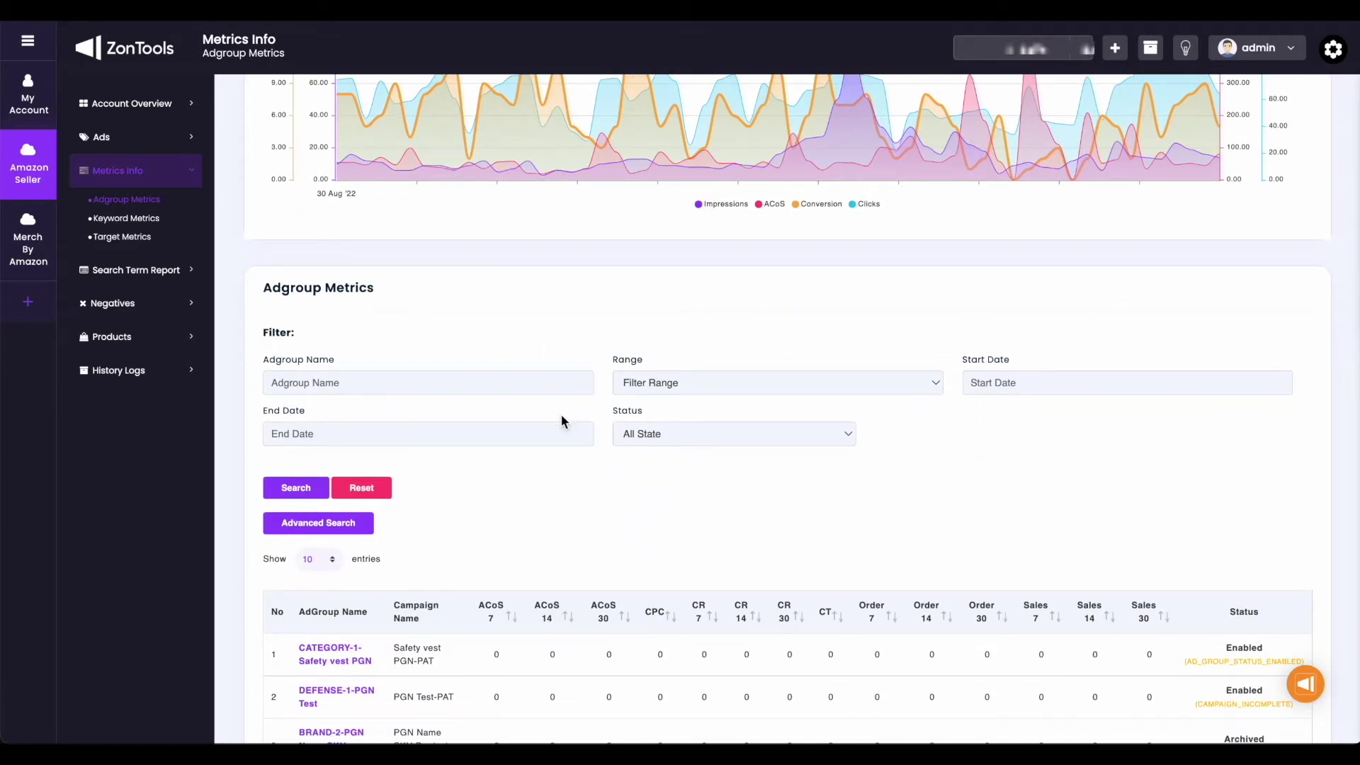
Step: Search ad group metrics with the Range unset and Status left at All State
left_click(547, 389)
left_click(647, 389)
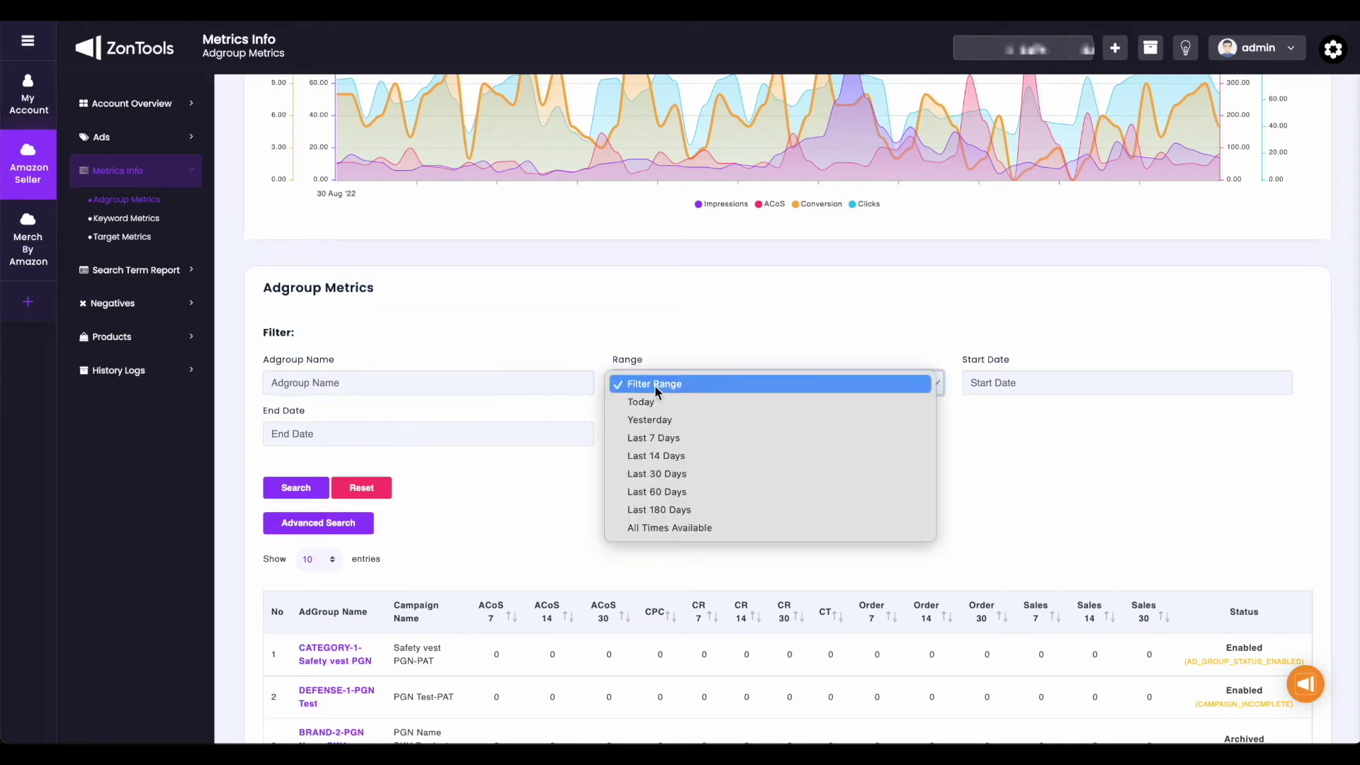
left_click(675, 387)
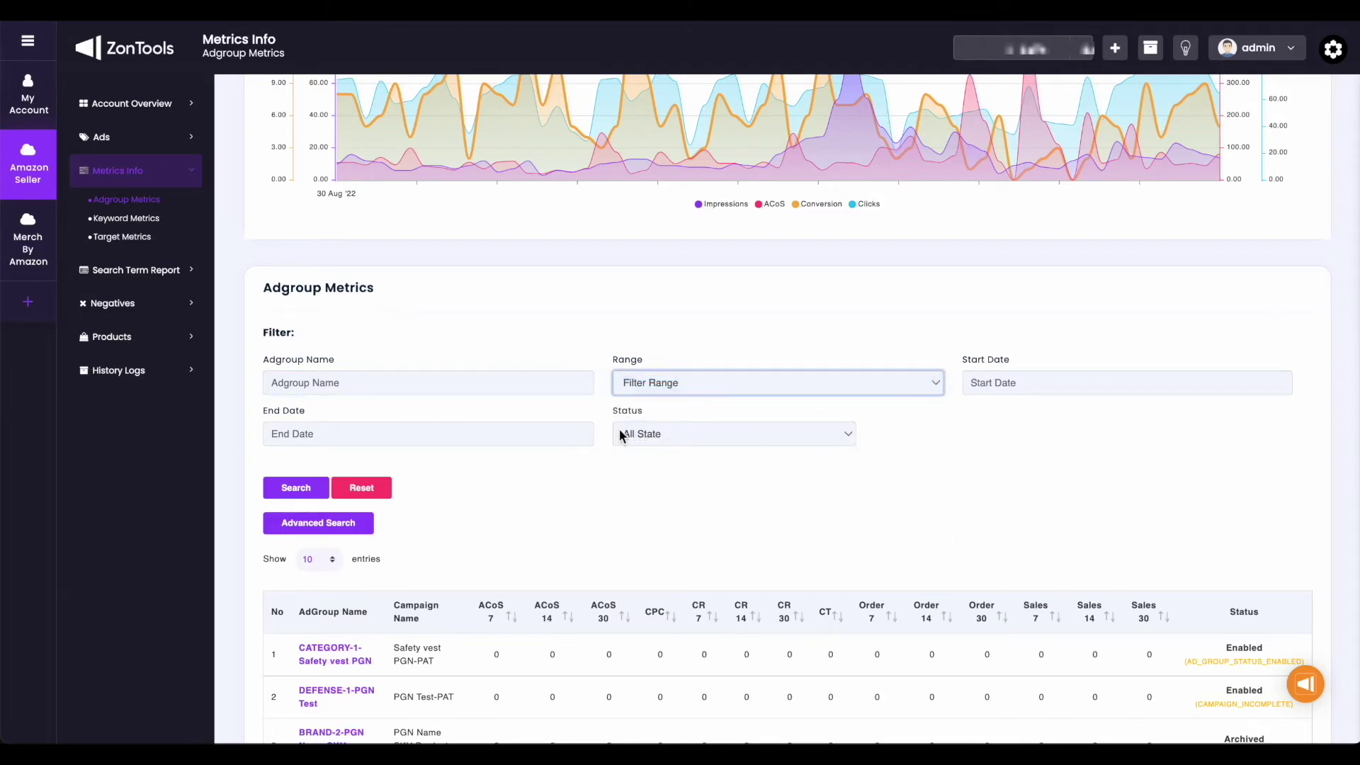
left_click(675, 439)
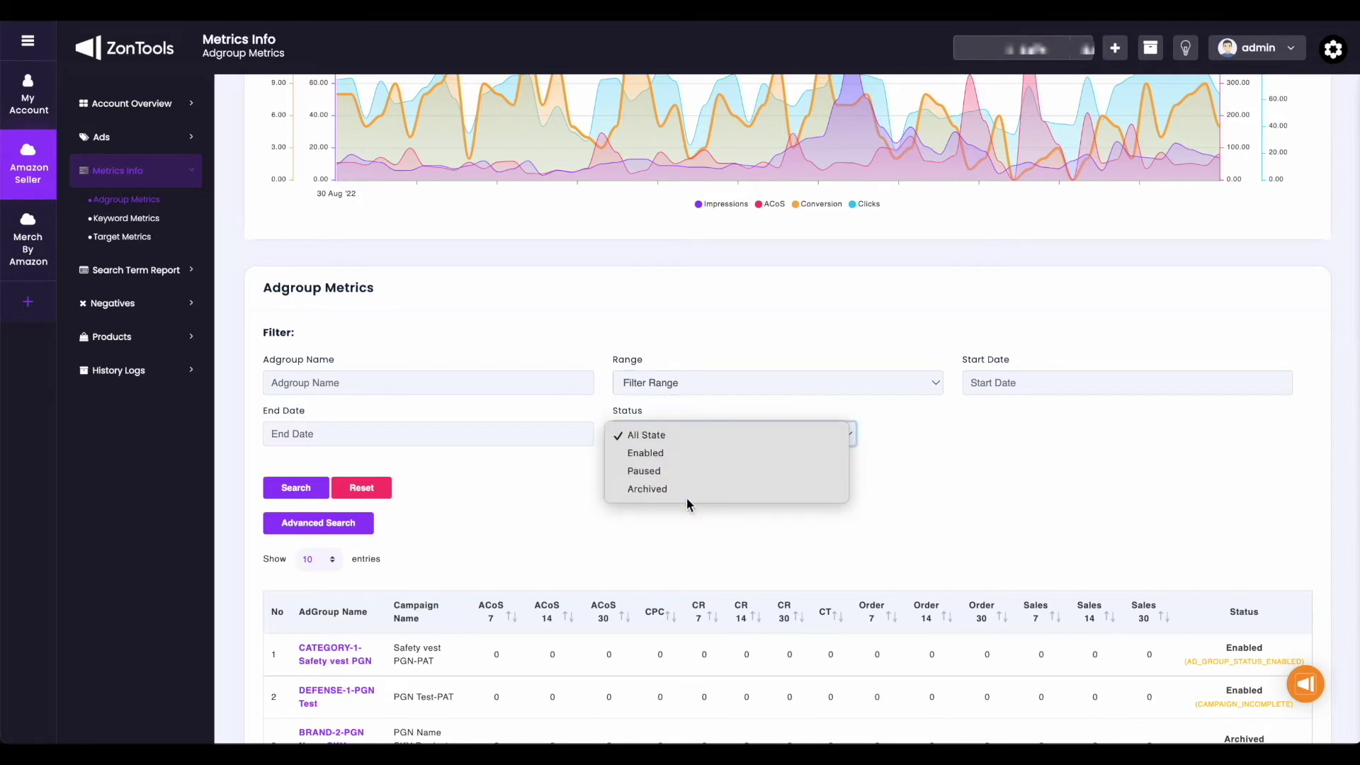
left_click(675, 440)
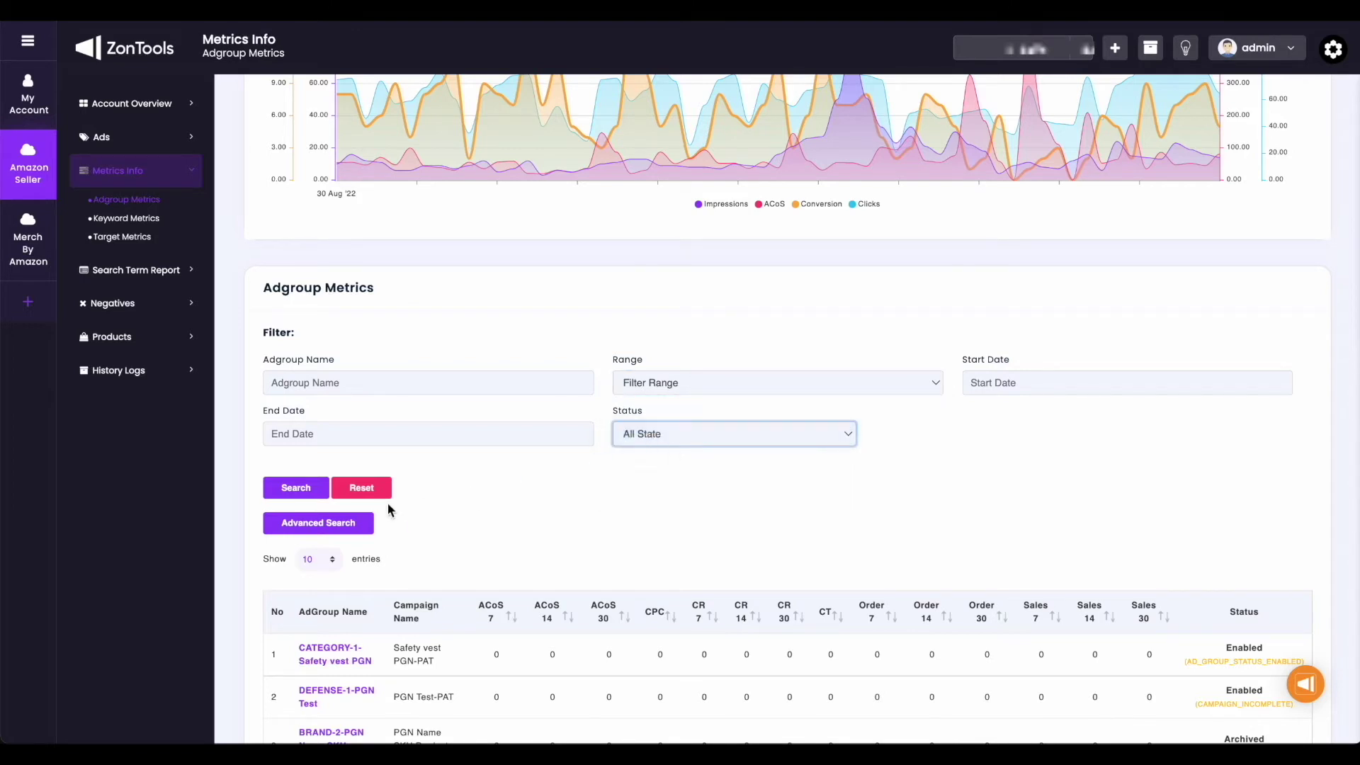
left_click(284, 492)
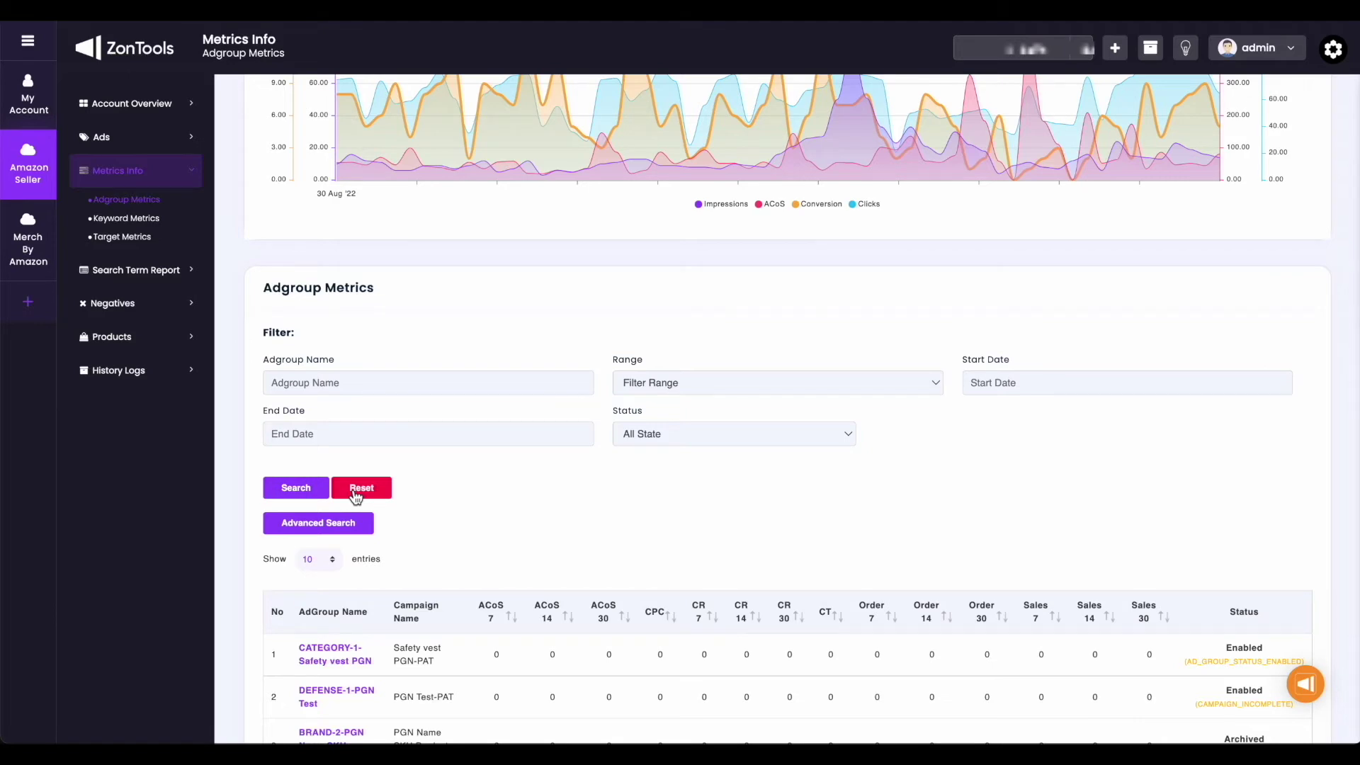
Step: Try Advanced Search by name, then close it without applying
left_click(350, 524)
left_click(596, 320)
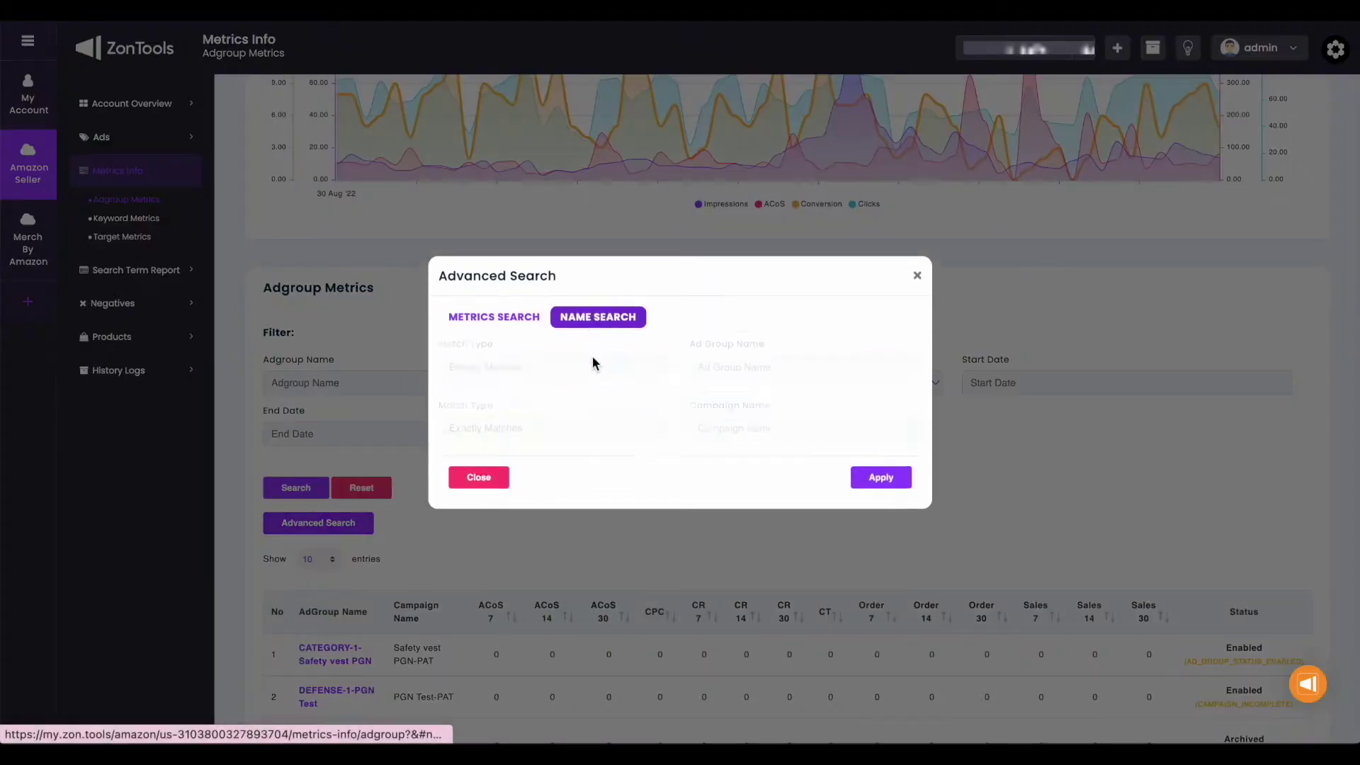
left_click(480, 482)
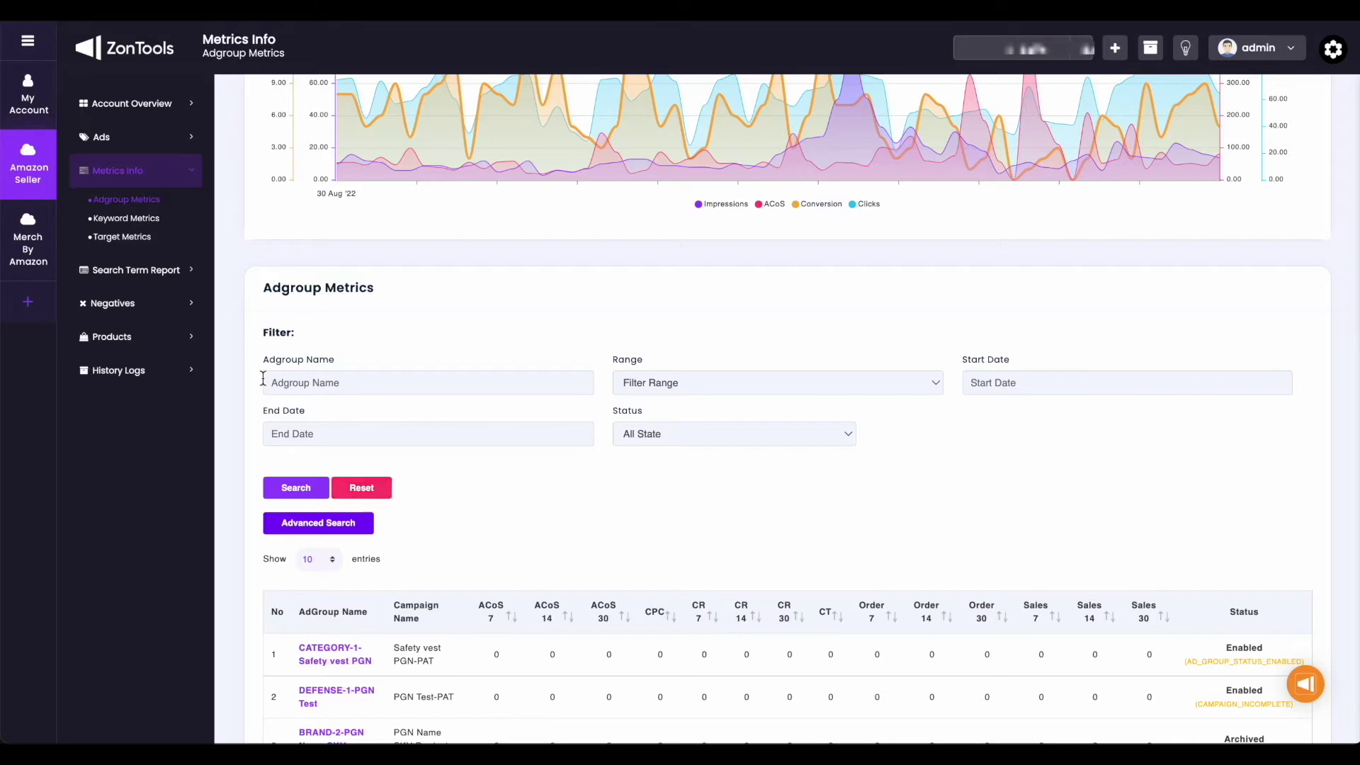
Step: Open Keyword Metrics and check the campaigns chart's date filter
left_click(158, 220)
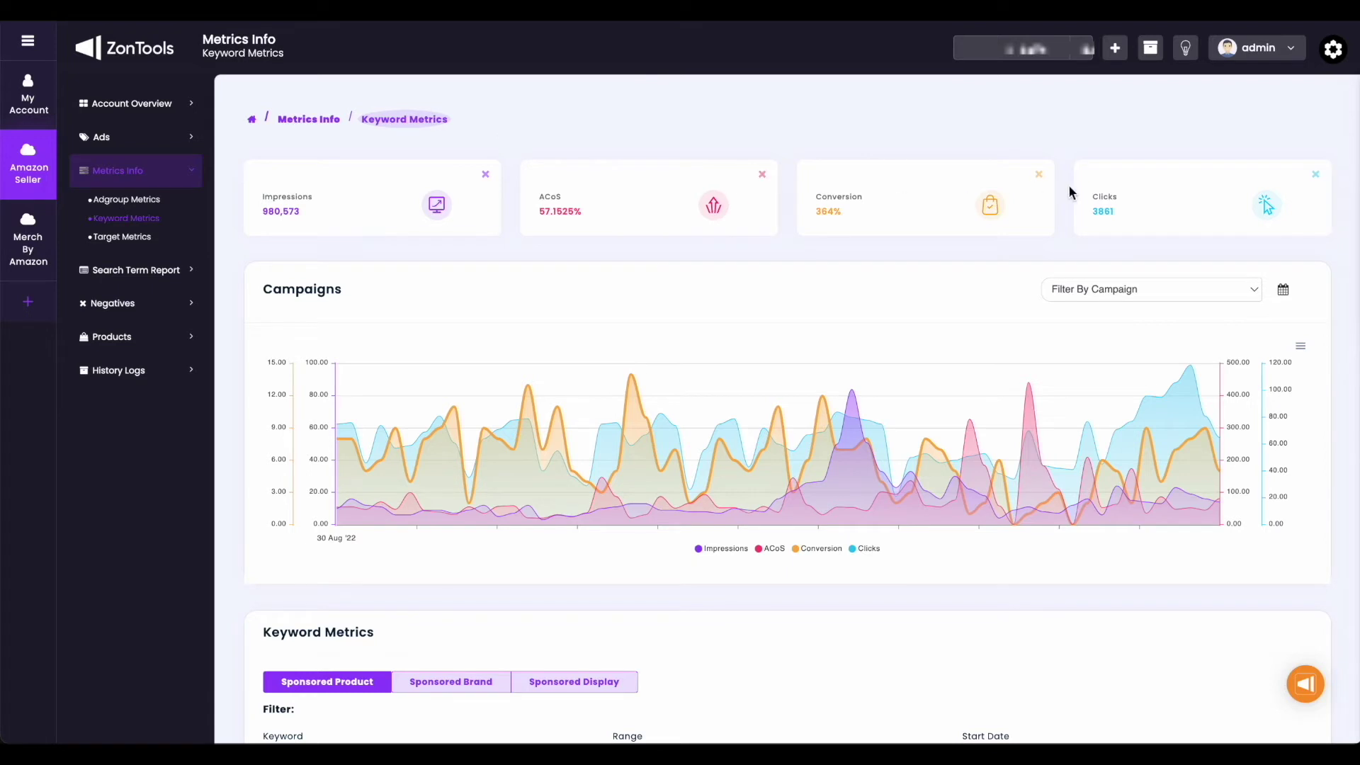
left_click(1283, 291)
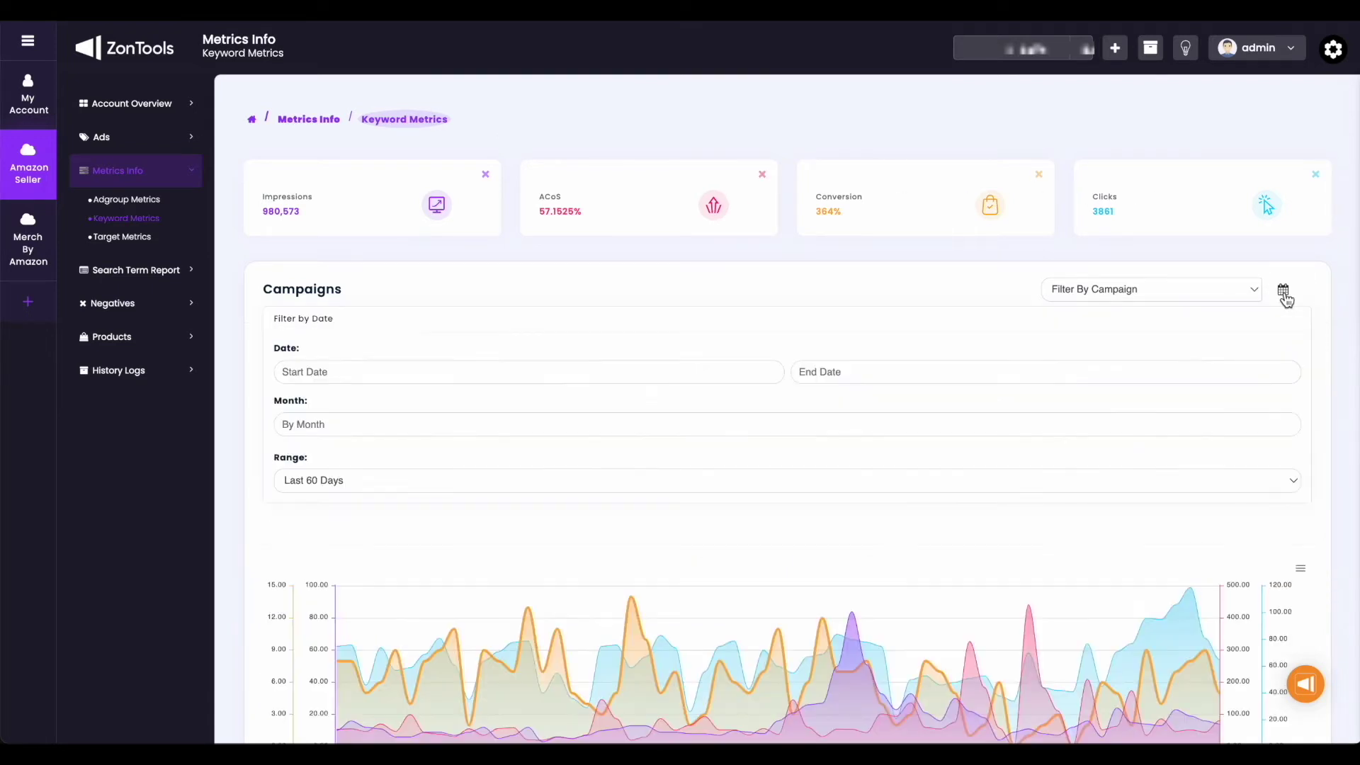
left_click(1285, 294)
scroll(1103, 446, "down", 2)
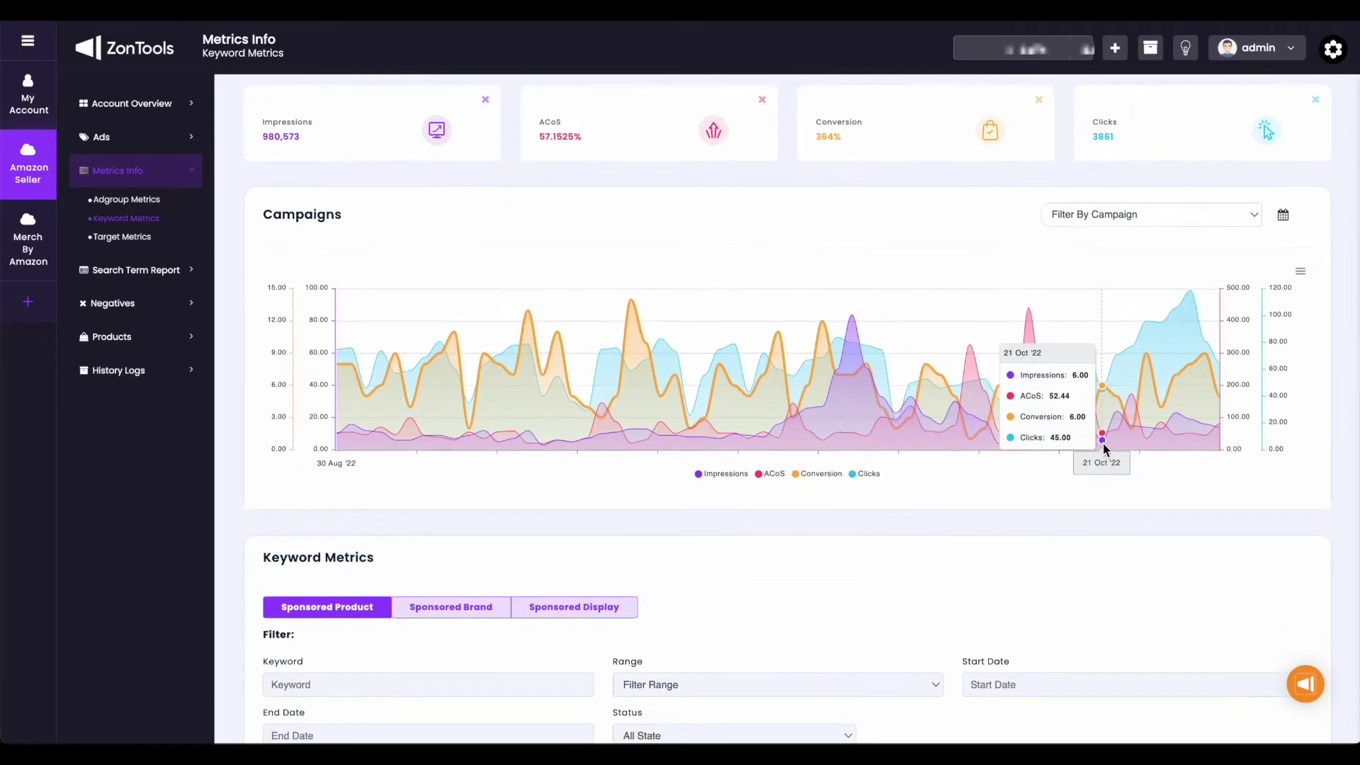
scroll(1104, 450, "down", 3)
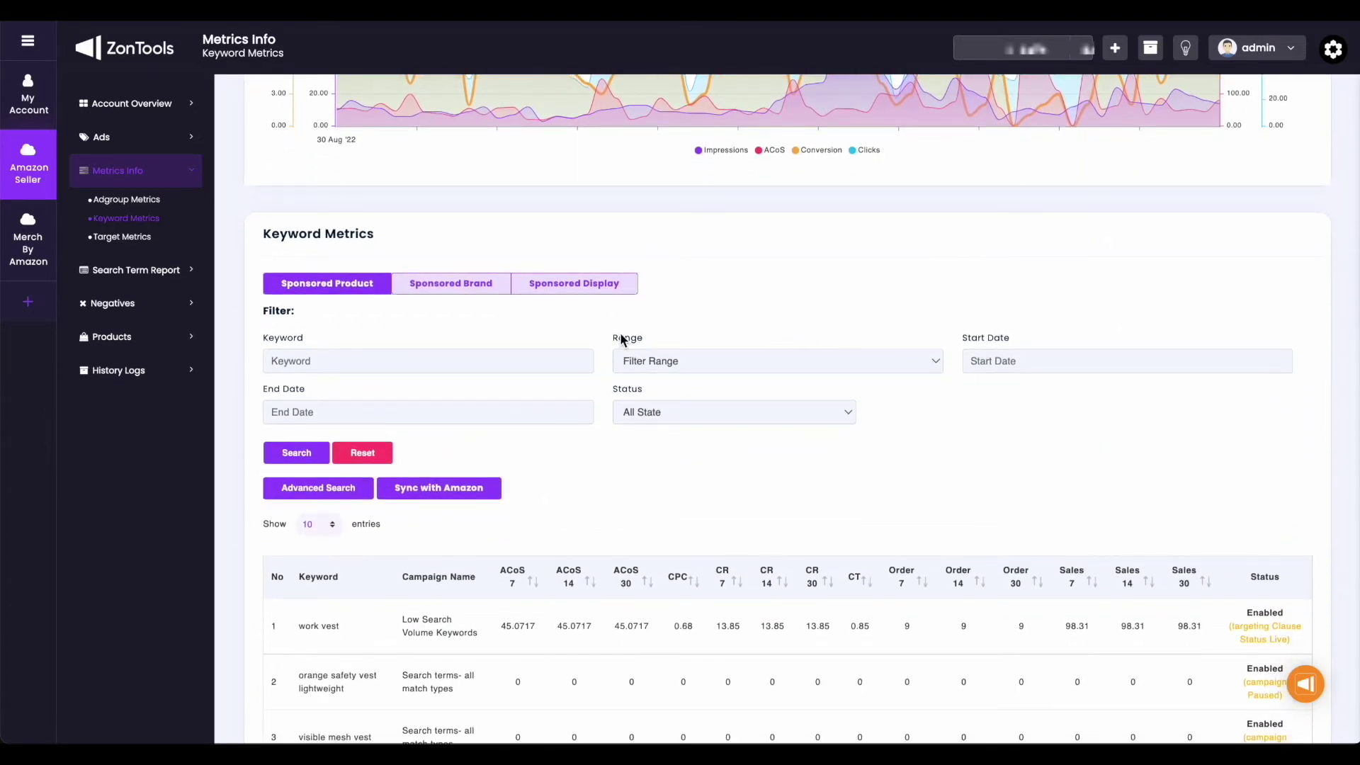
Step: Compare Sponsored Brand, Display and Product keyword metrics, then go to Targets Metrics
double_click(296, 339)
left_click(448, 294)
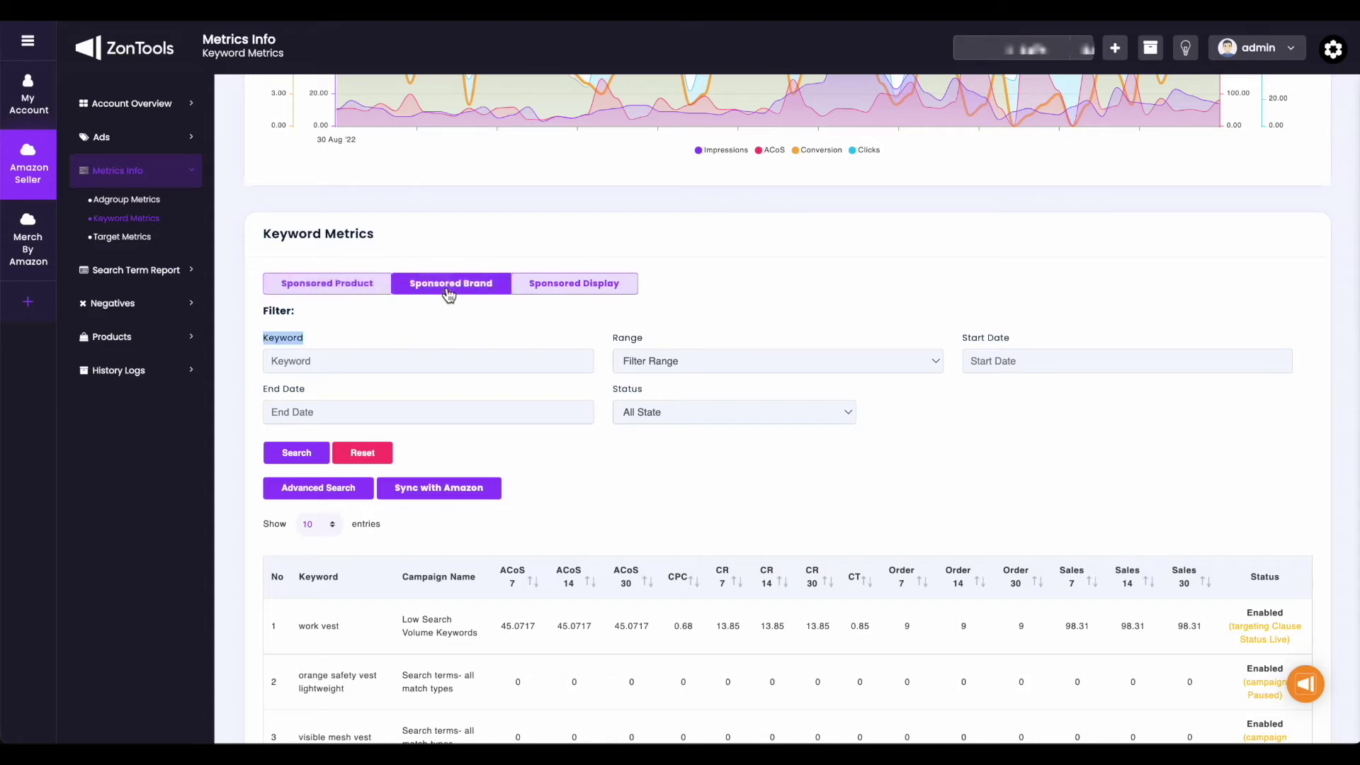
left_click(592, 303)
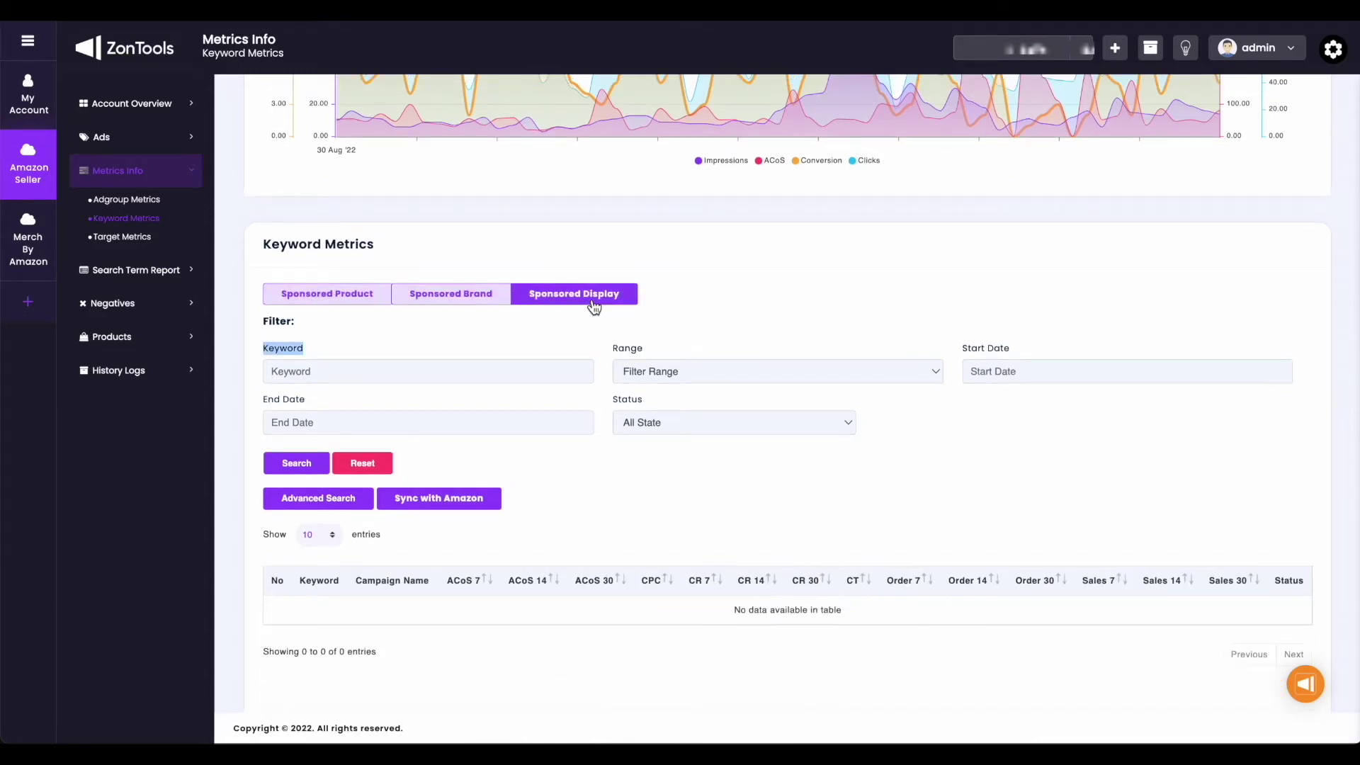
left_click(574, 338)
left_click(314, 298)
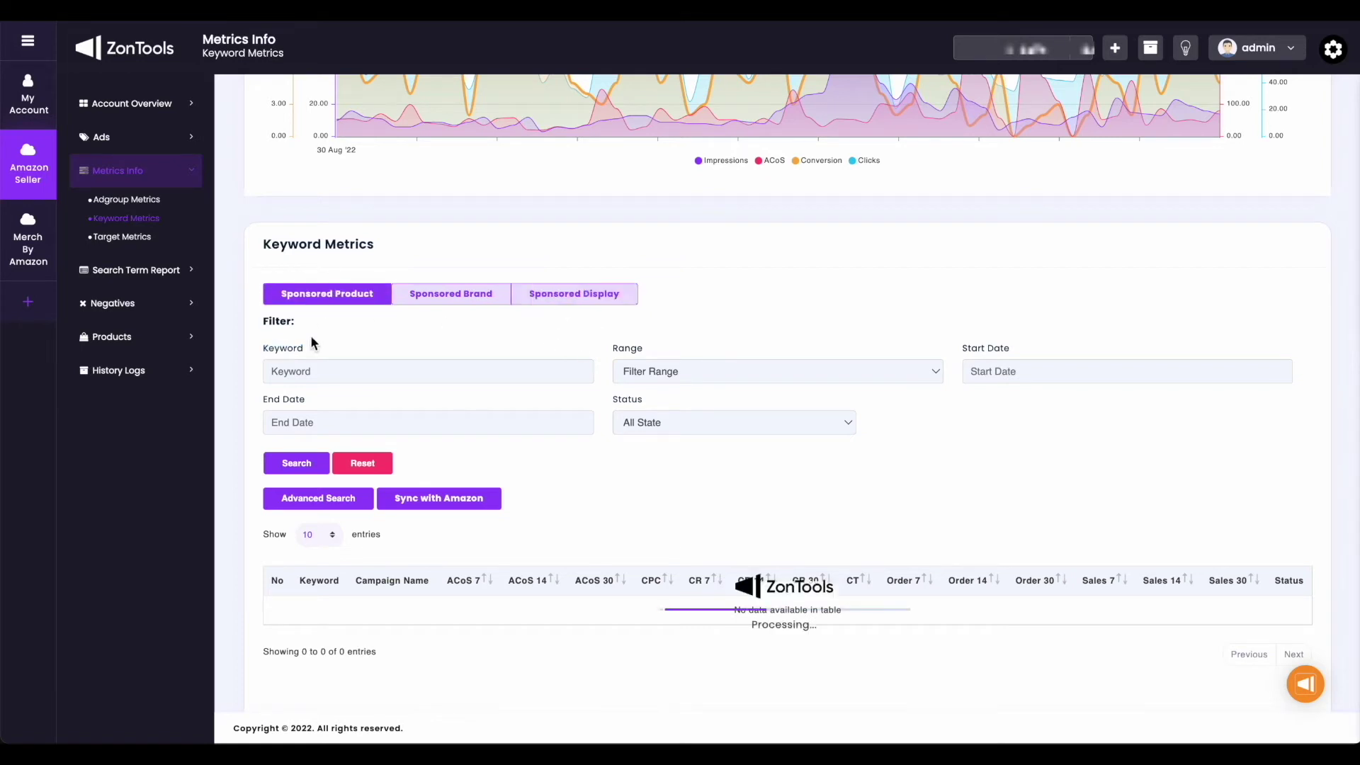
scroll(354, 414, "down", 2)
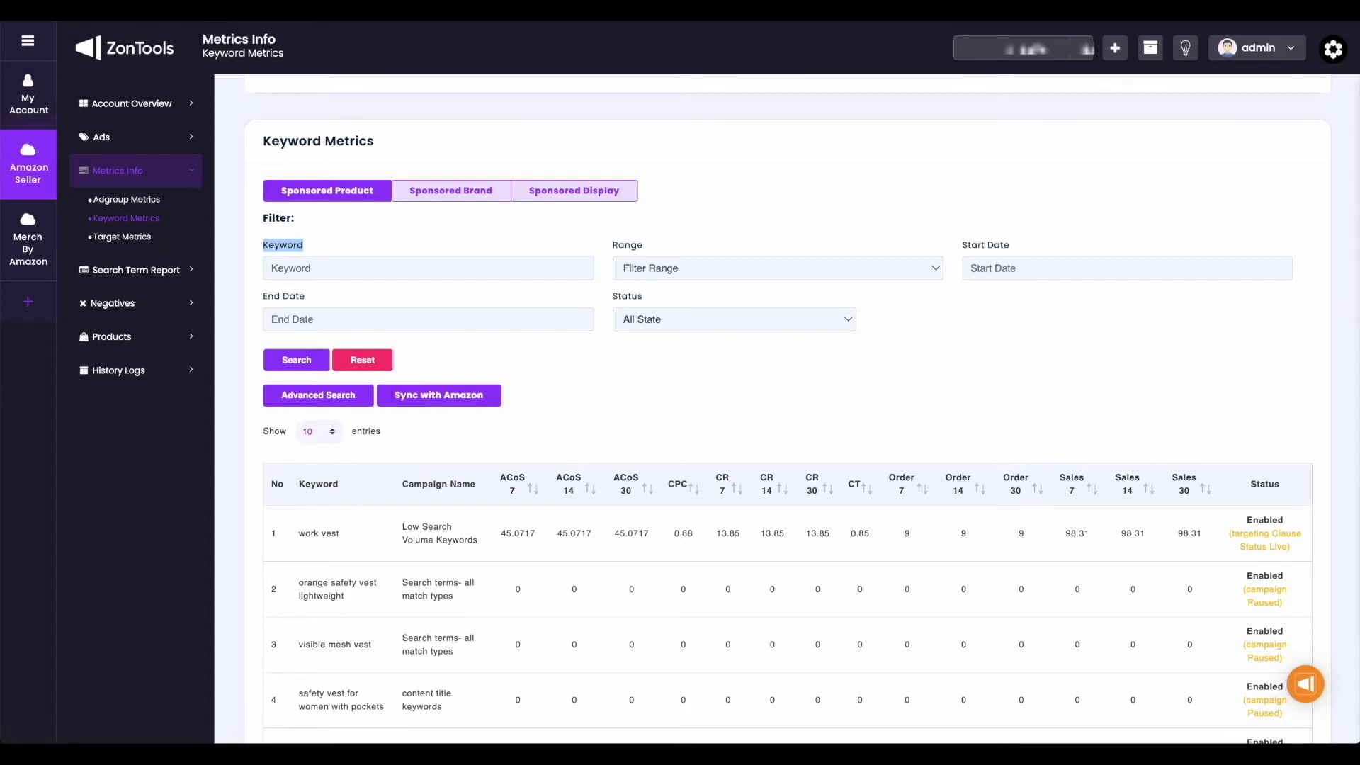
left_click(122, 236)
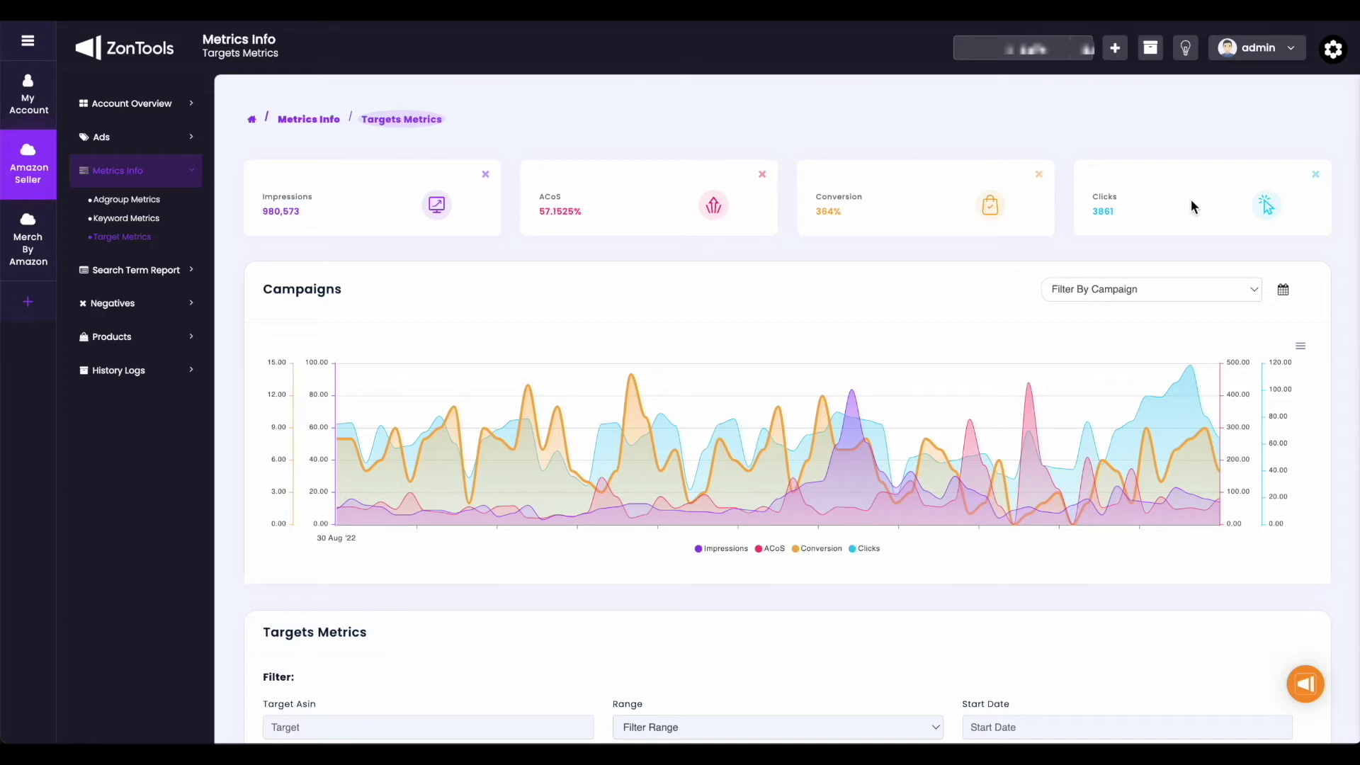
Step: Scroll the Targets Metrics table, then open Search Term Report > Keyword
scroll(1289, 307, "down", 5)
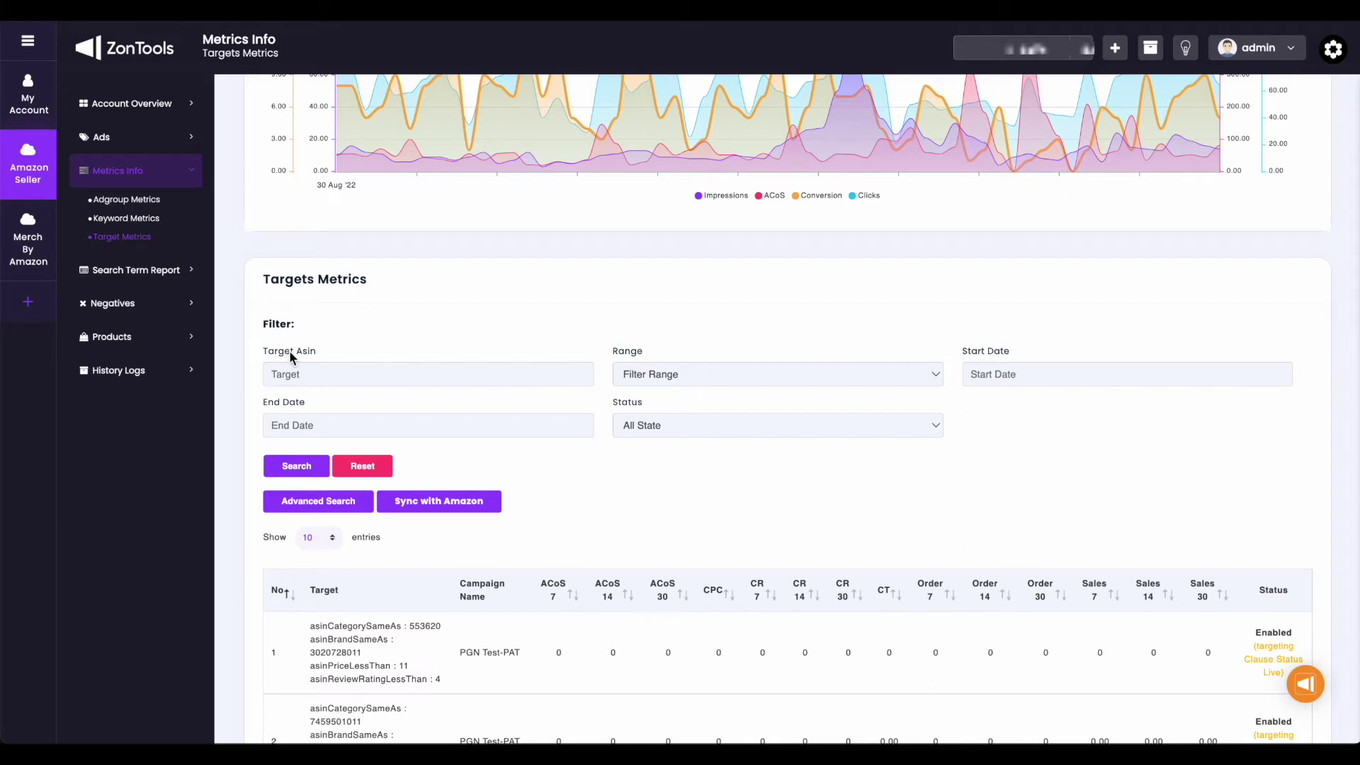
left_click_drag(289, 350, 296, 355)
scroll(466, 443, "down", 2)
scroll(467, 451, "down", 4)
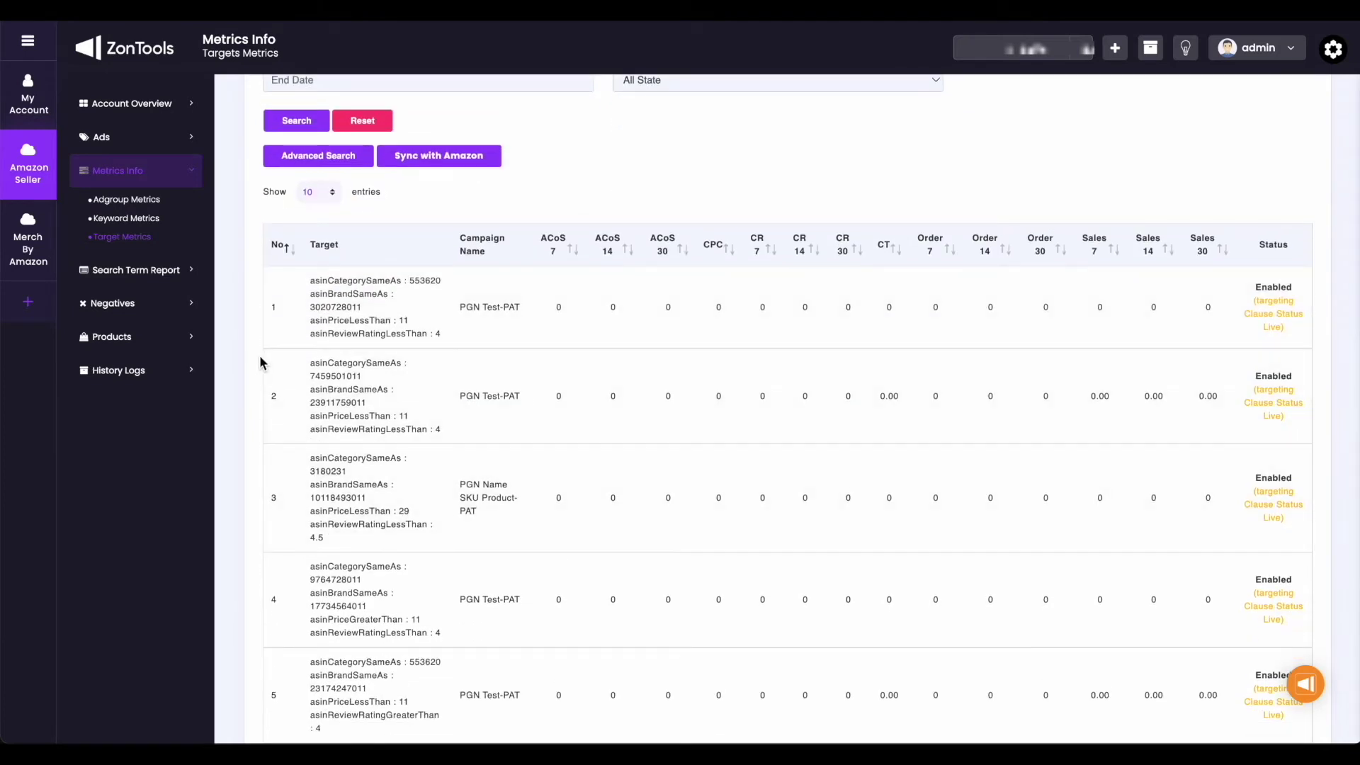
left_click(195, 274)
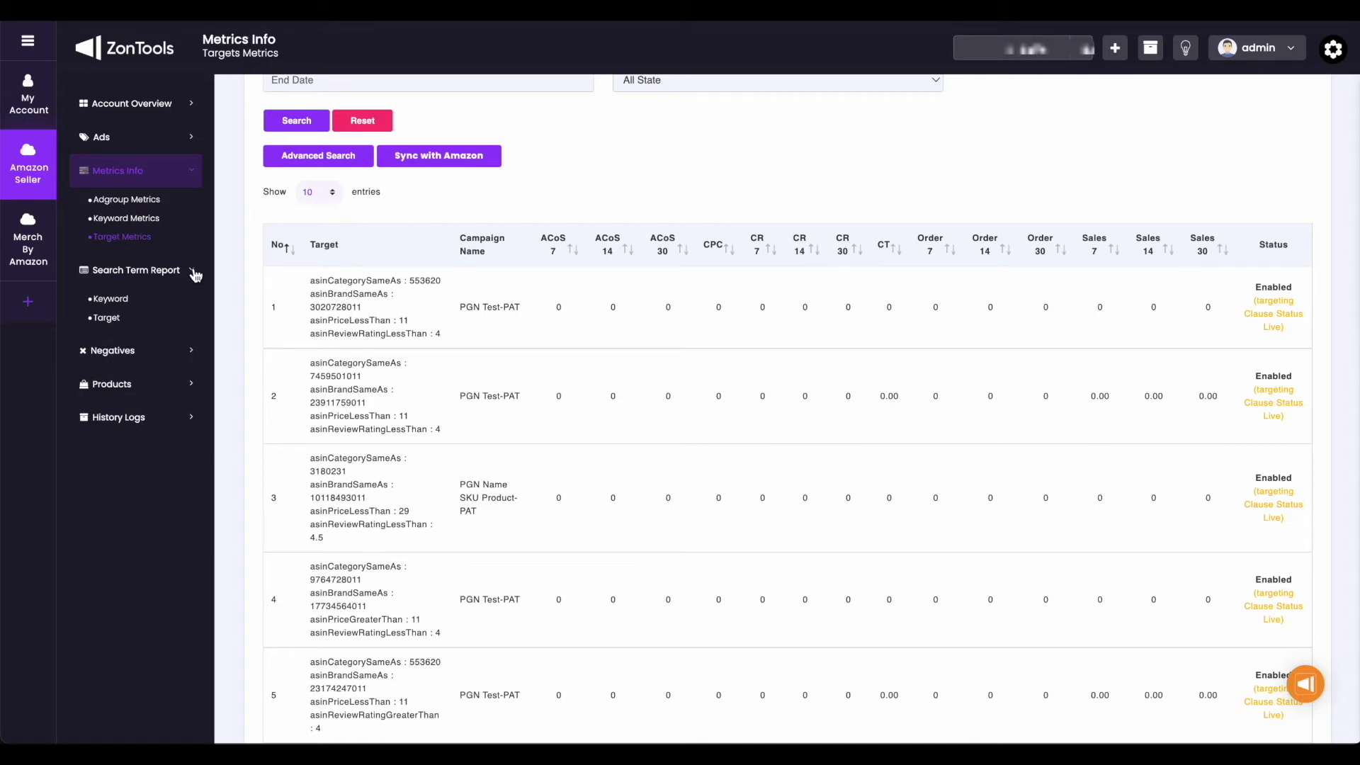
left_click(125, 300)
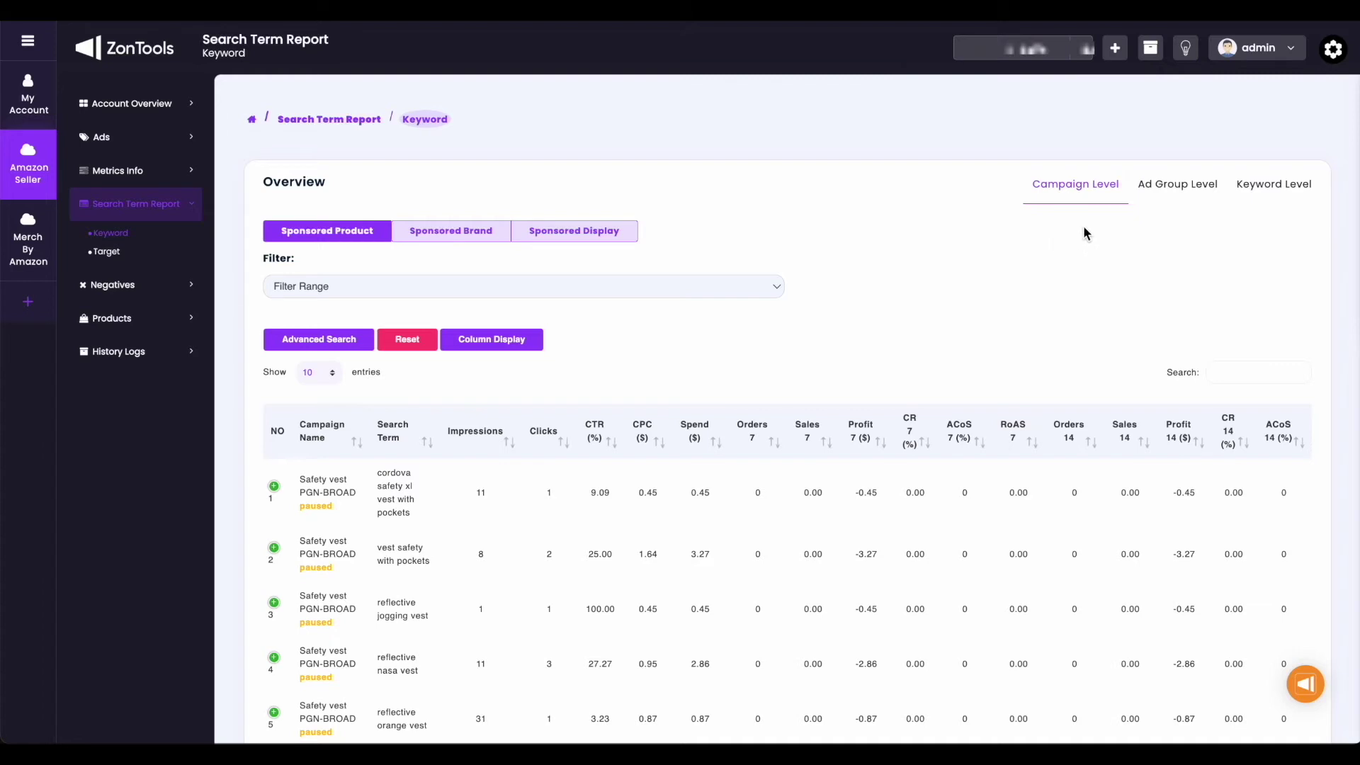
Step: Compare campaign, ad group and keyword levels and Sponsored Product, Brand, Display search terms
left_click(1079, 188)
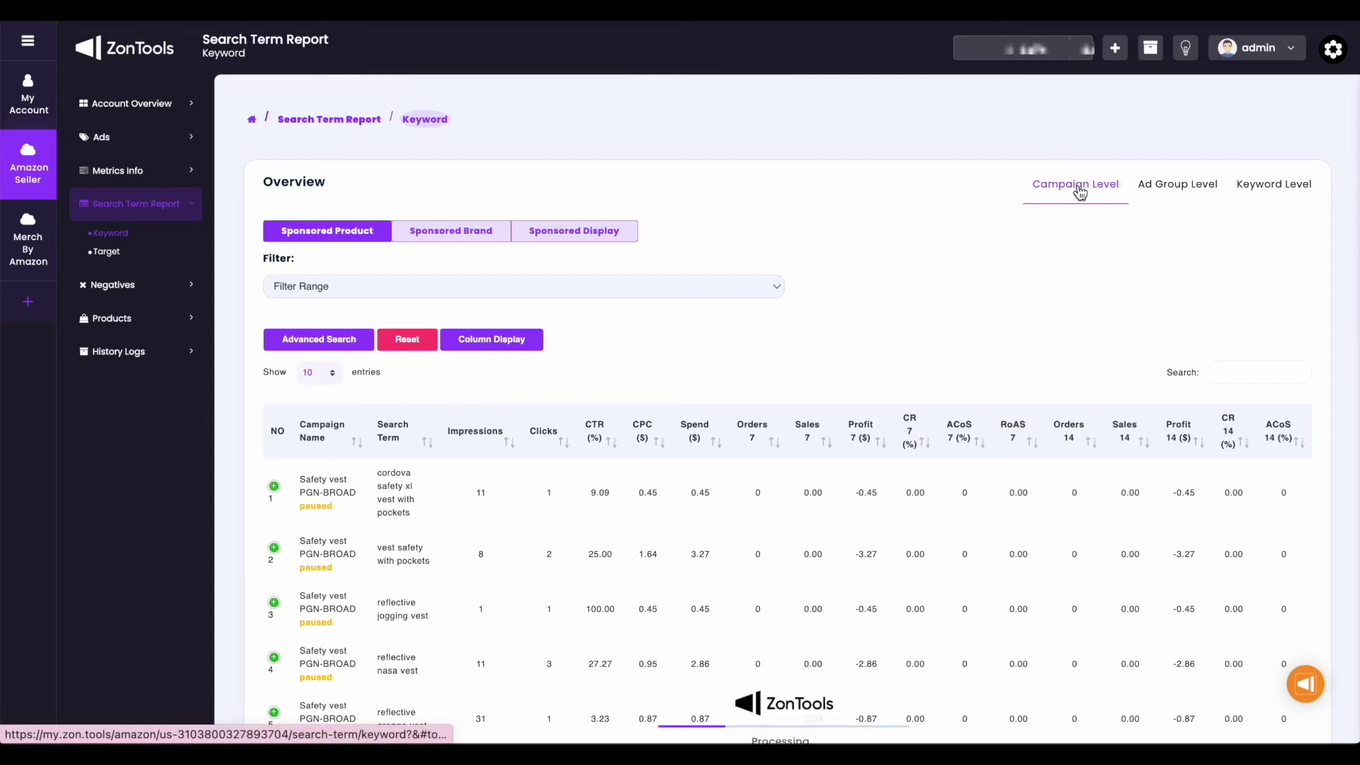
left_click(1166, 195)
left_click(1276, 199)
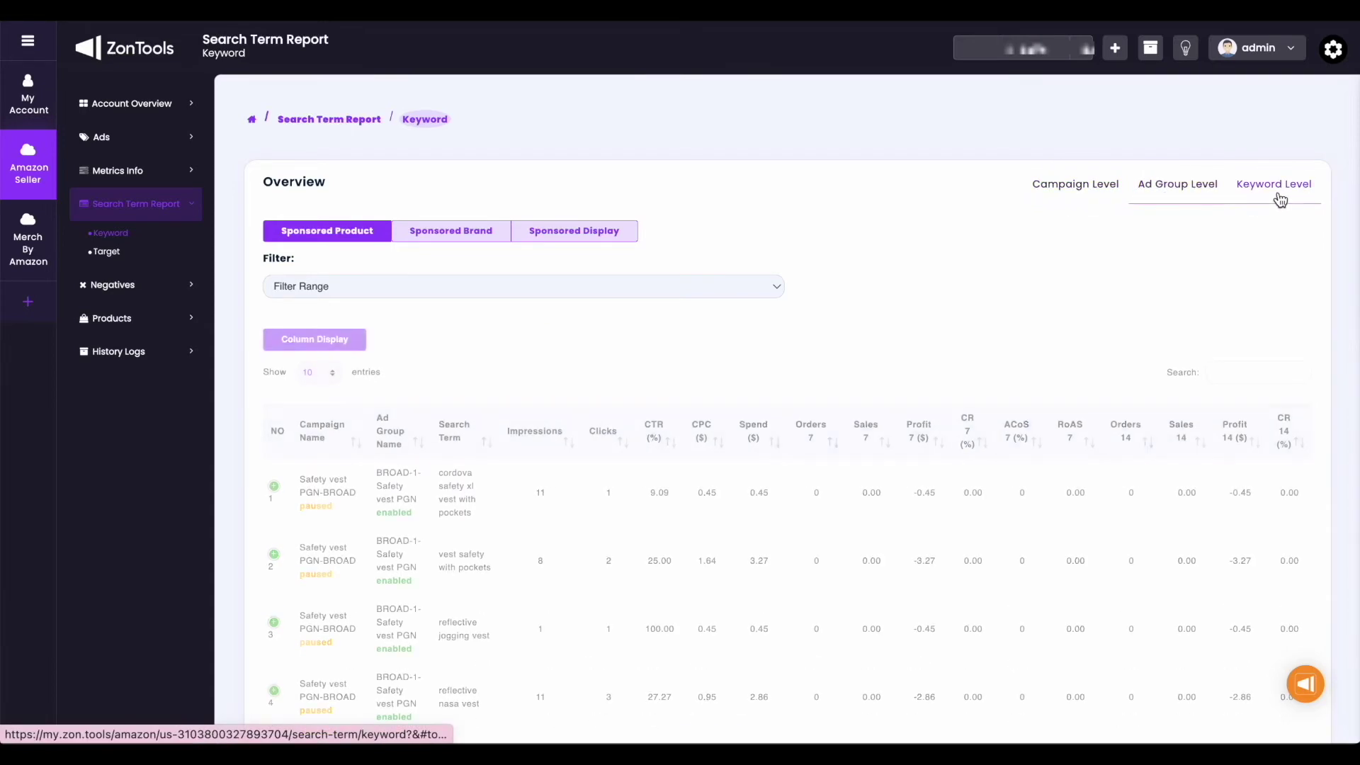
left_click(1108, 195)
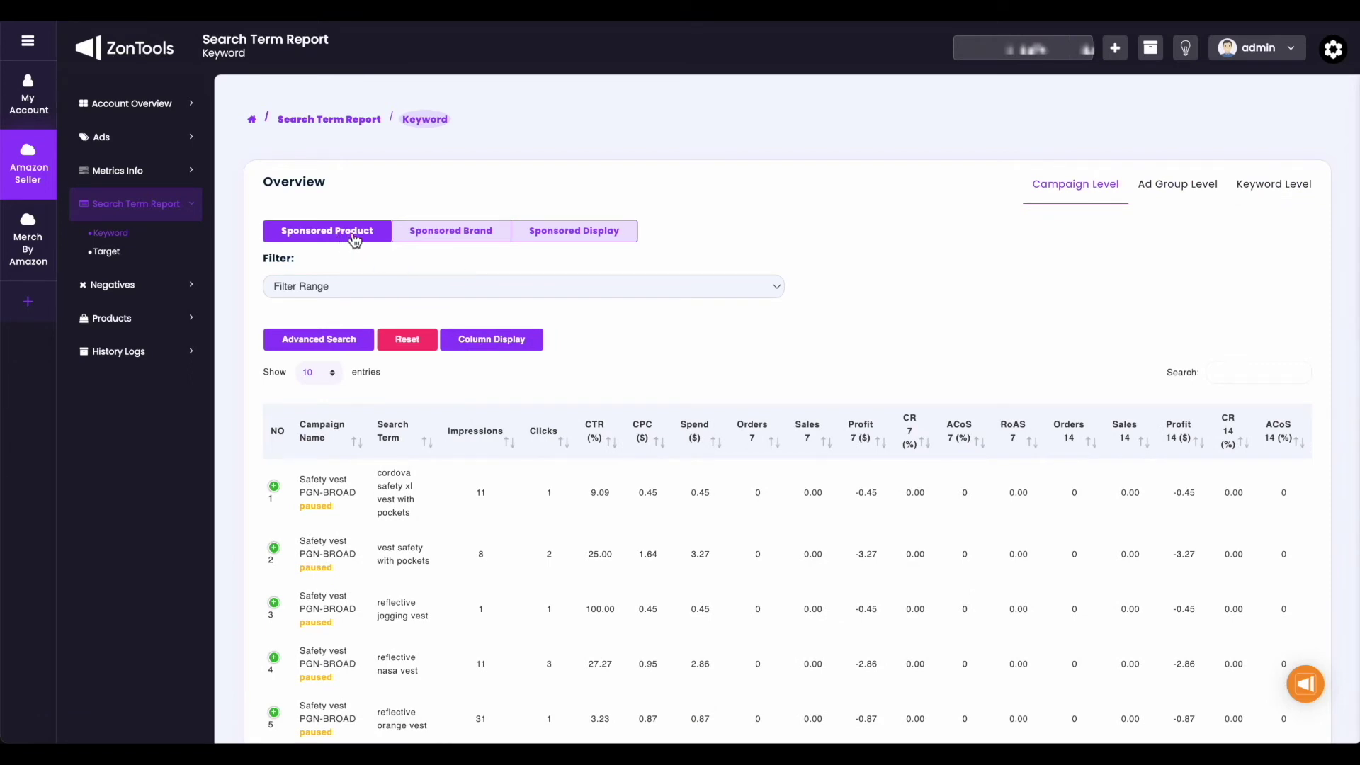
left_click(409, 234)
left_click(526, 238)
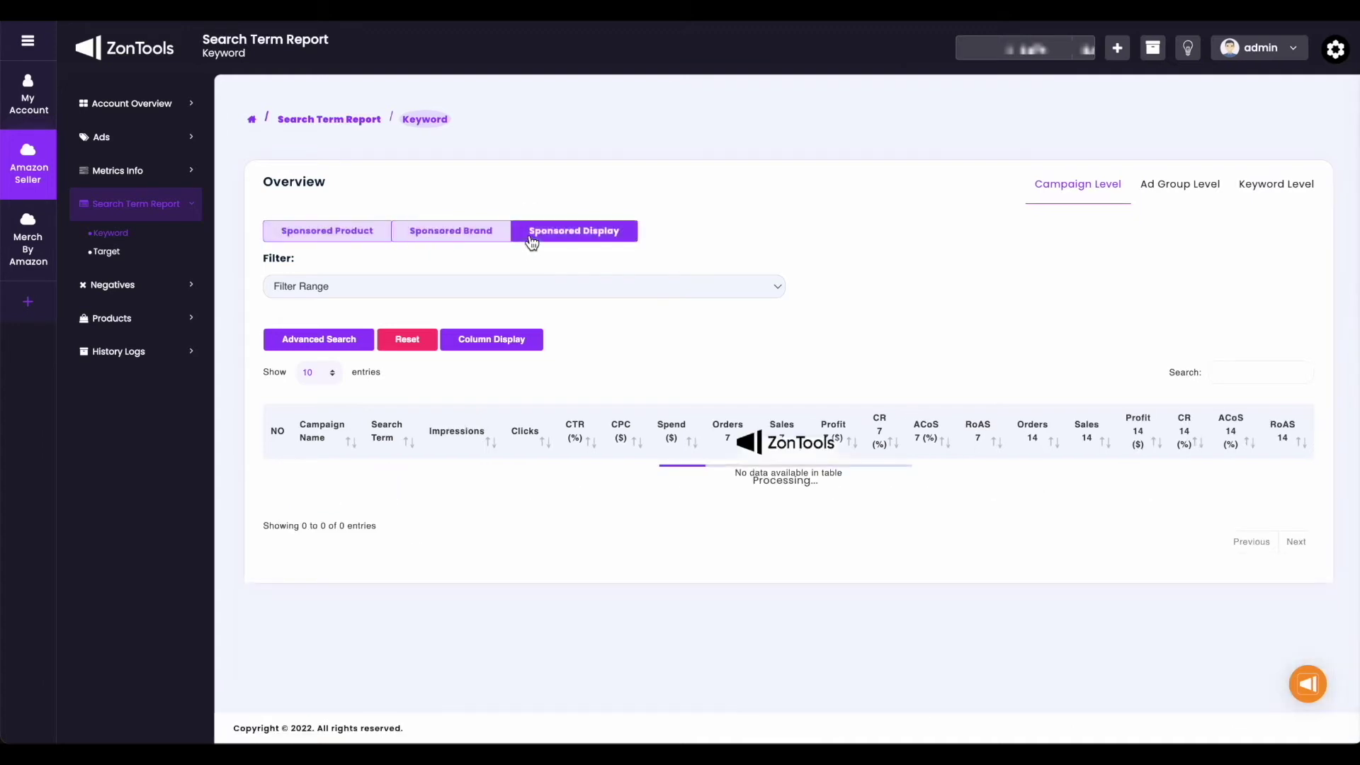
left_click(371, 238)
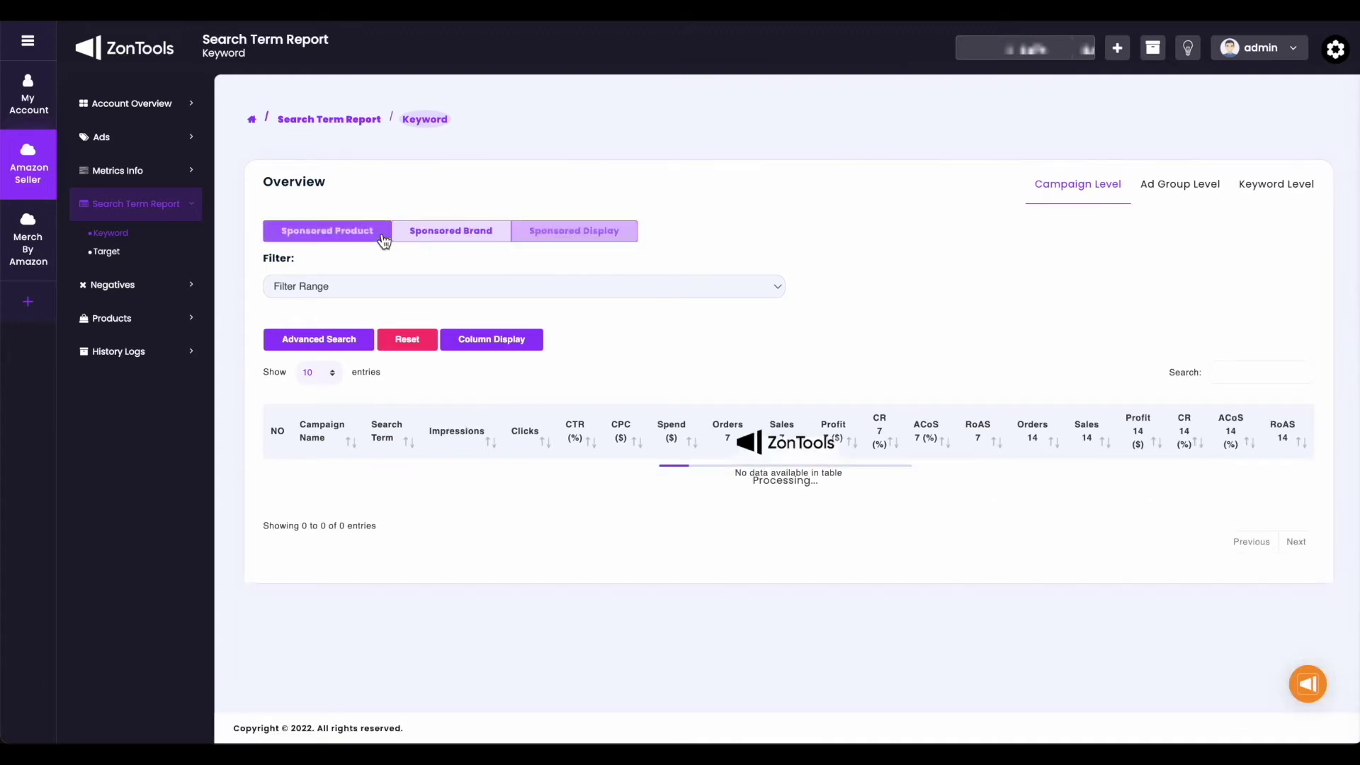
Step: Filter to Last 60 Days, check Advanced Search, Reset the filters, and review Column Display
left_click(405, 289)
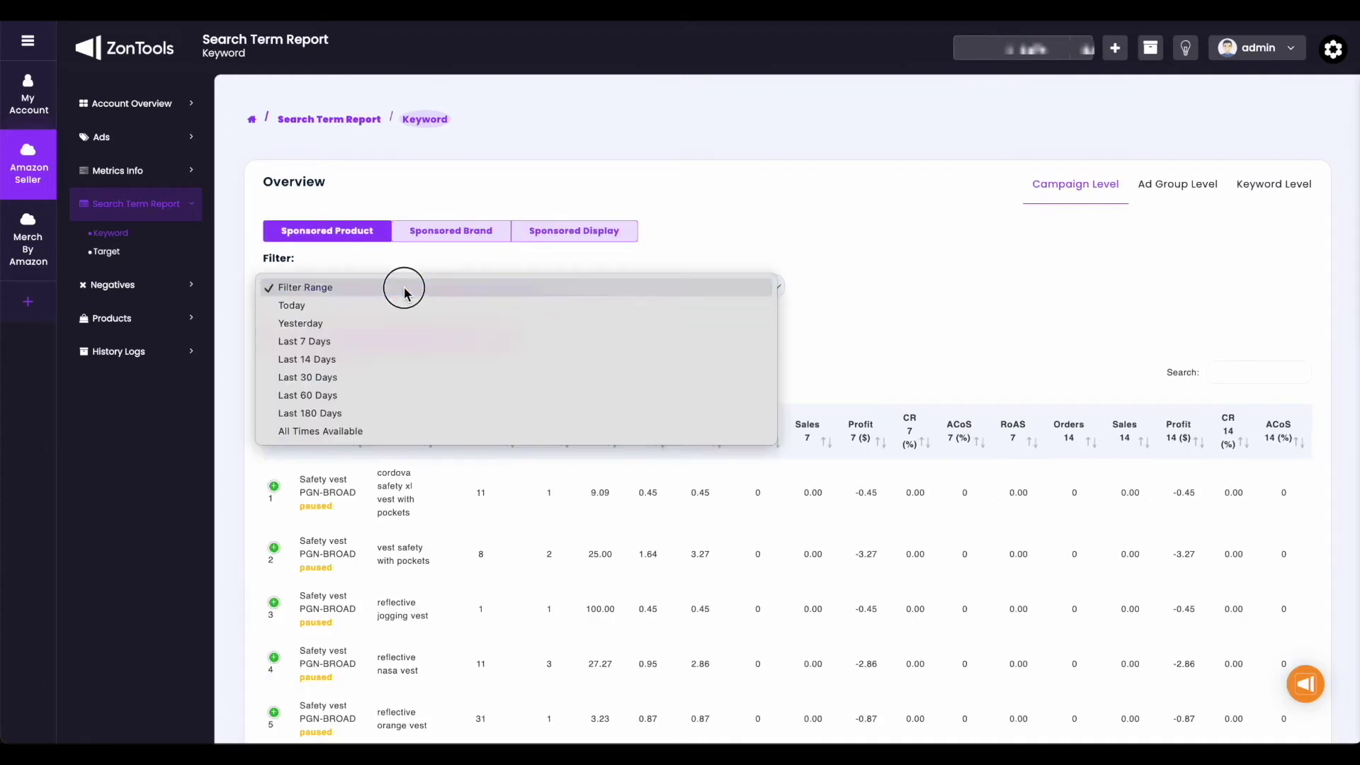
left_click(398, 397)
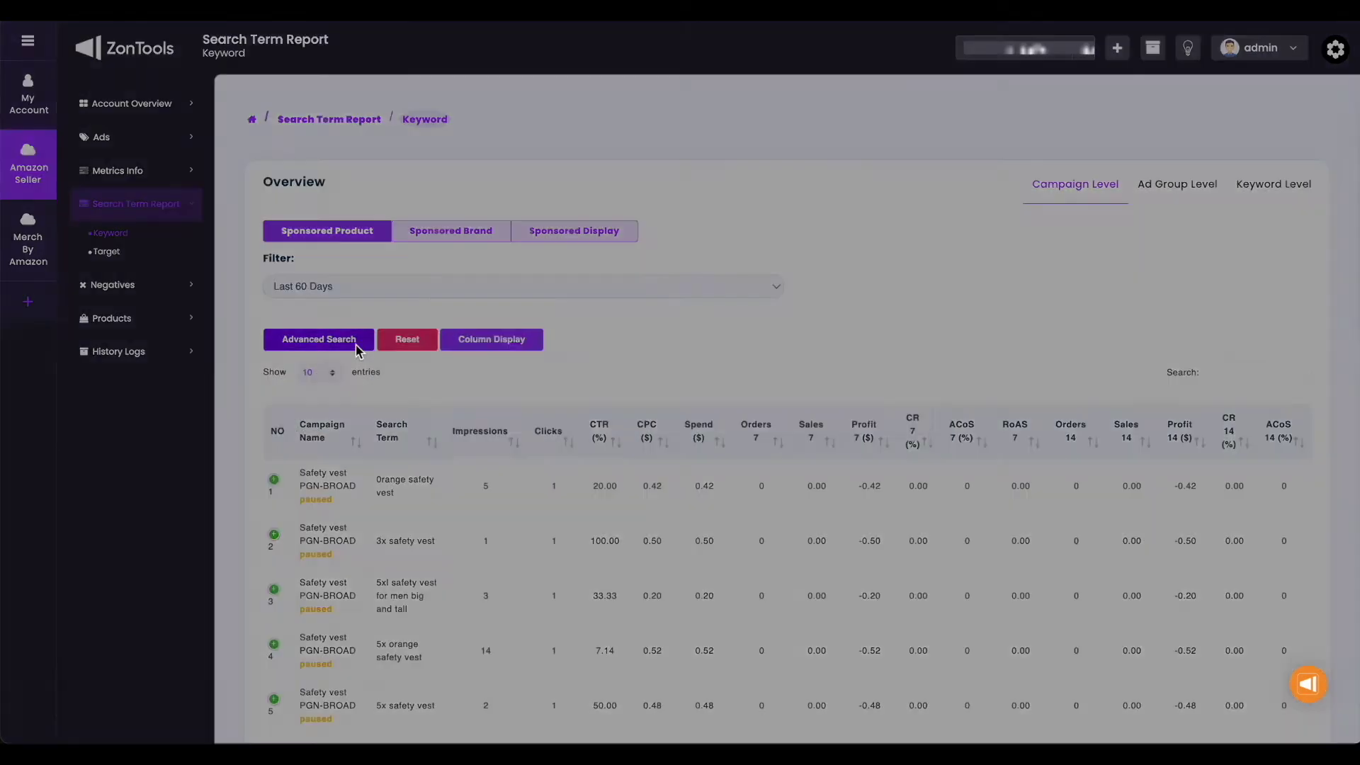
left_click(357, 340)
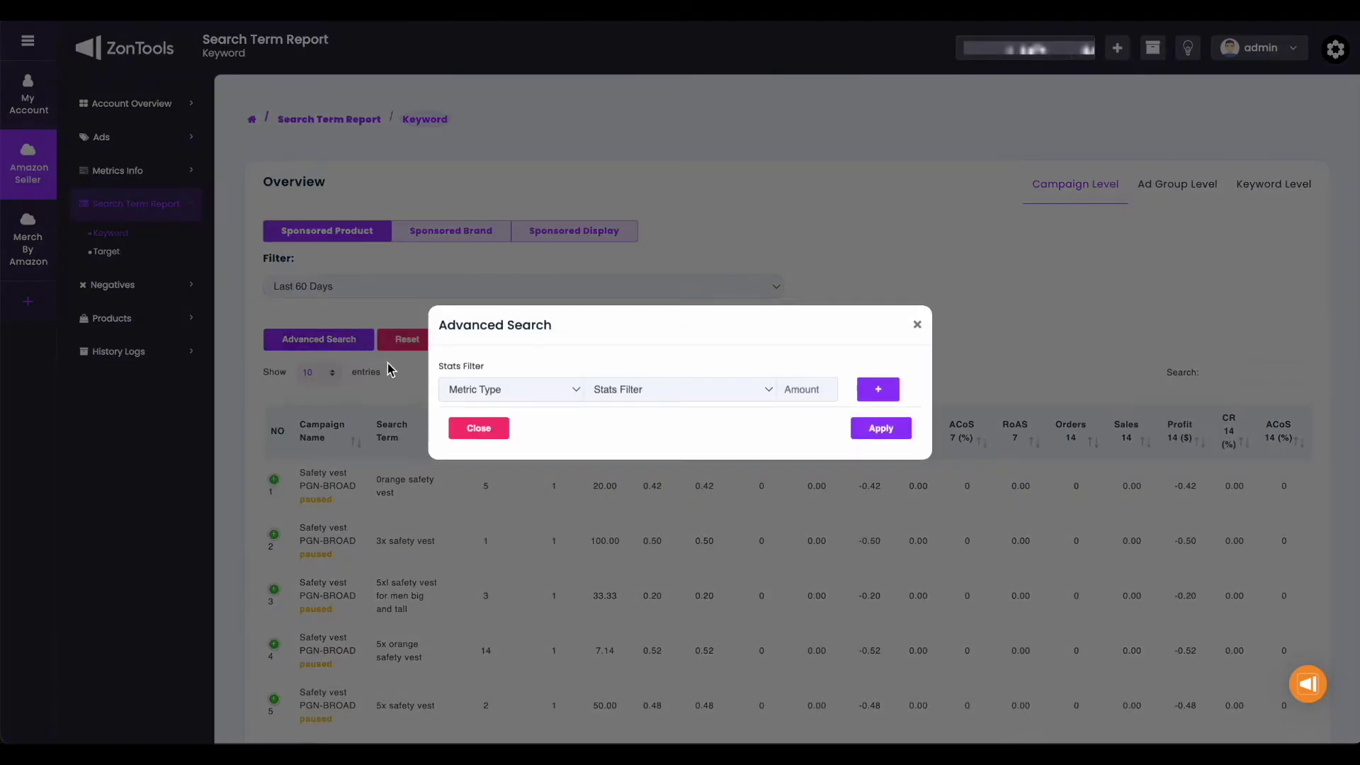
left_click(410, 366)
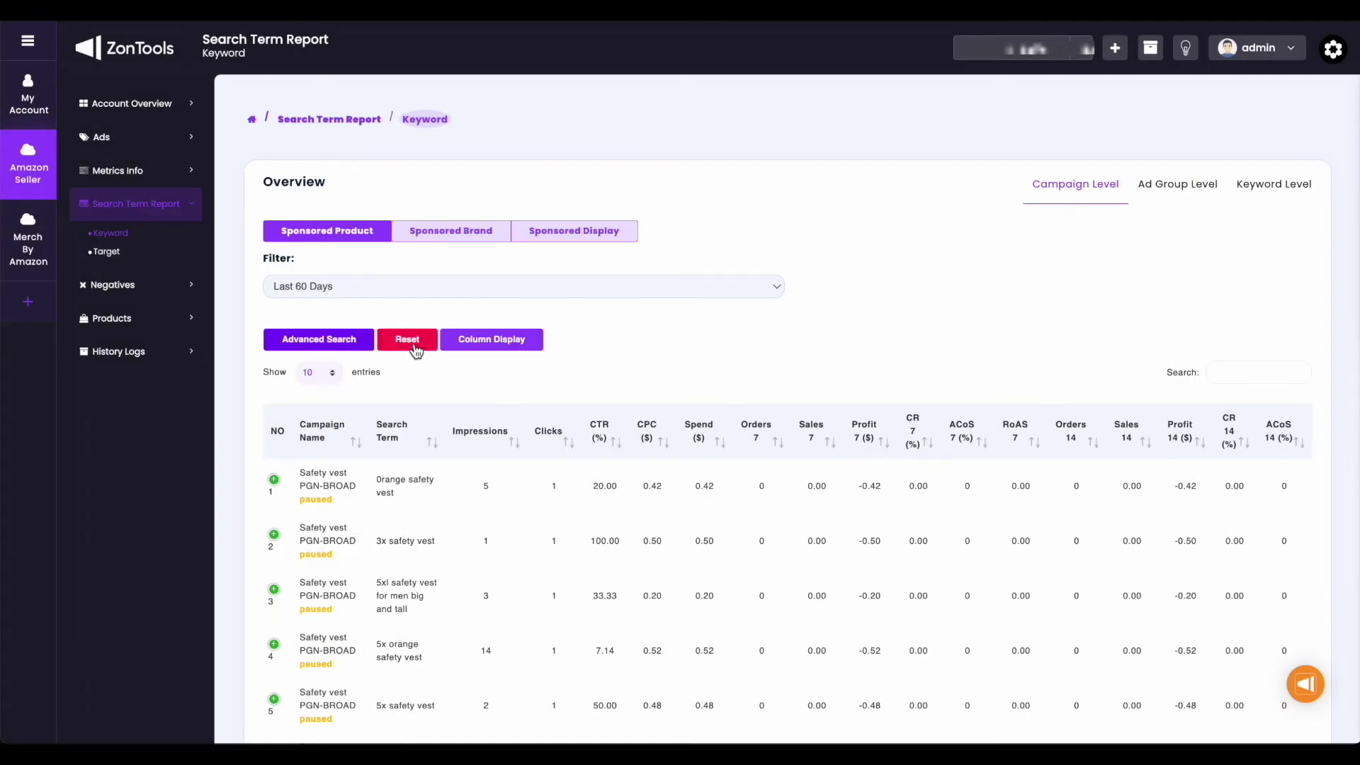
left_click(416, 350)
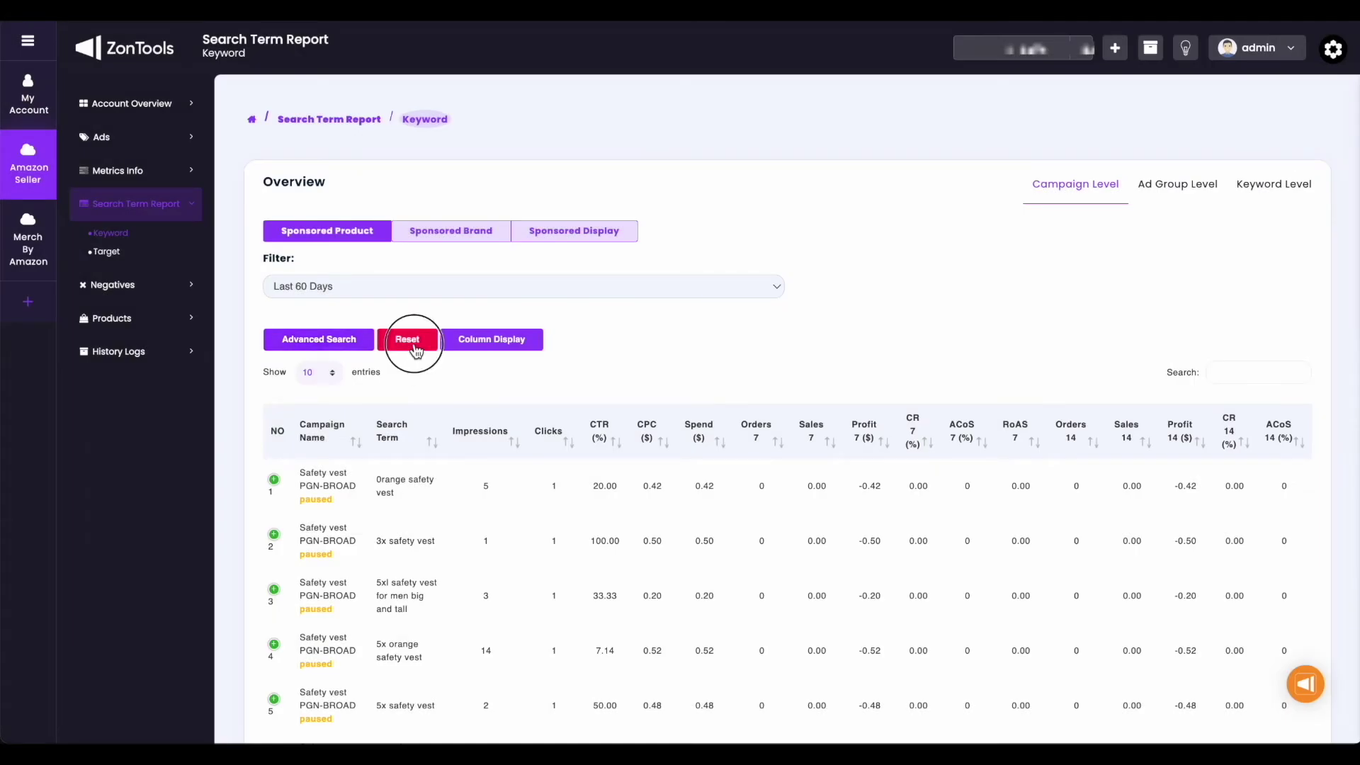
left_click(495, 347)
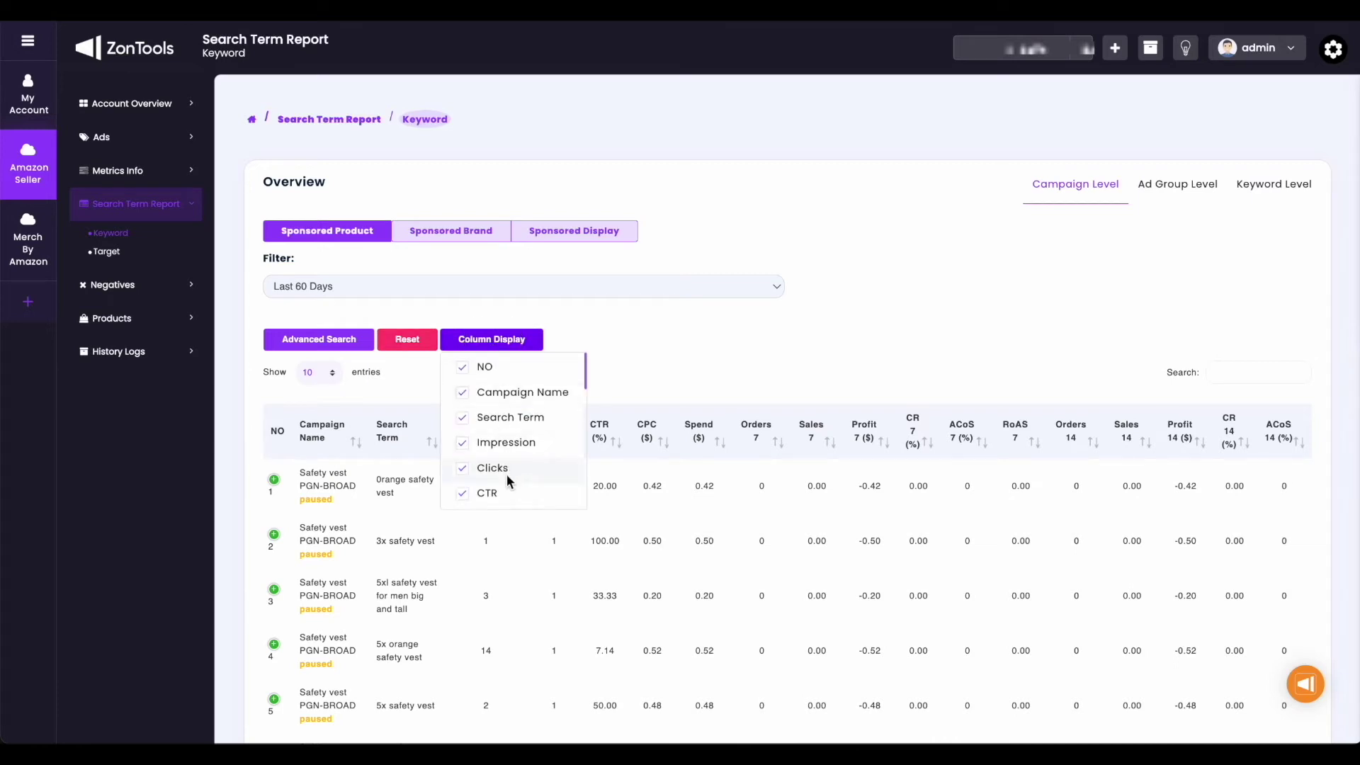
scroll(507, 474, "down", 3)
left_click(567, 340)
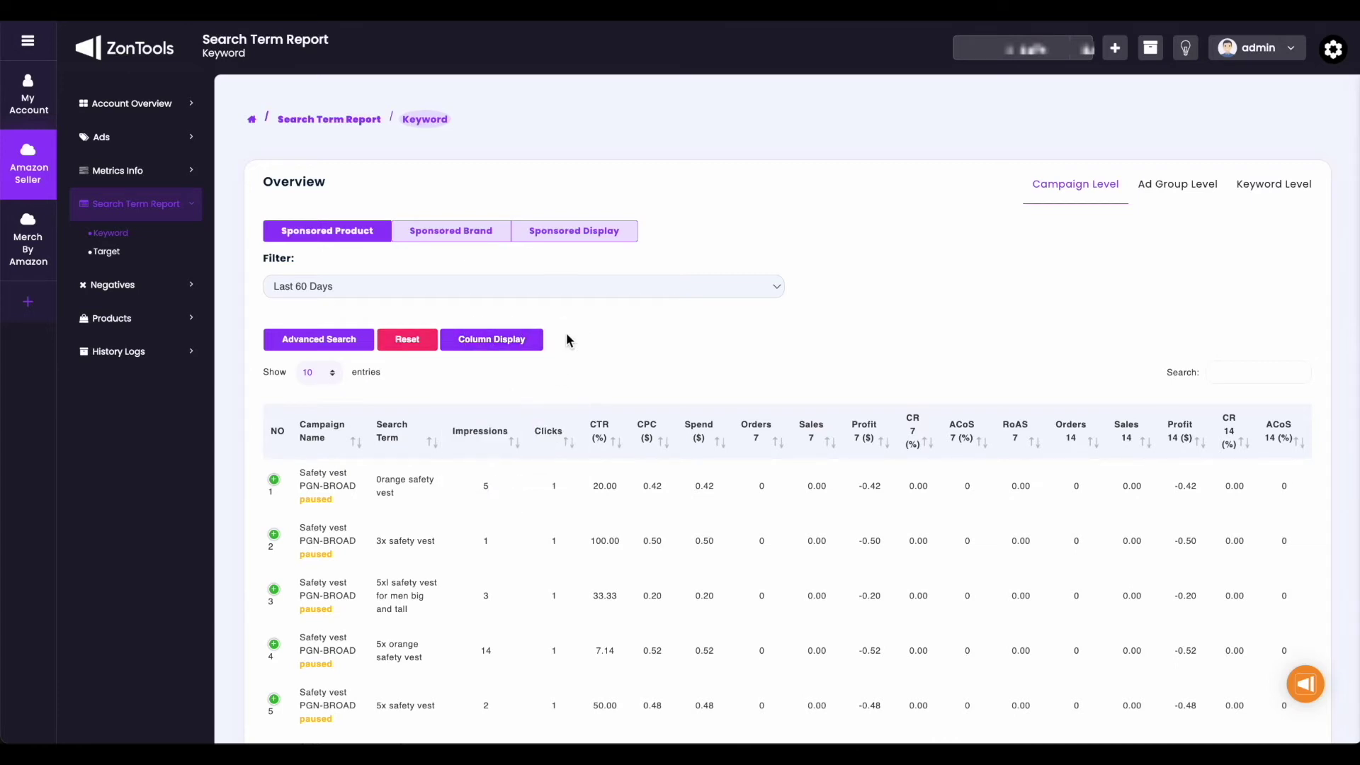
scroll(566, 340, "down", 2)
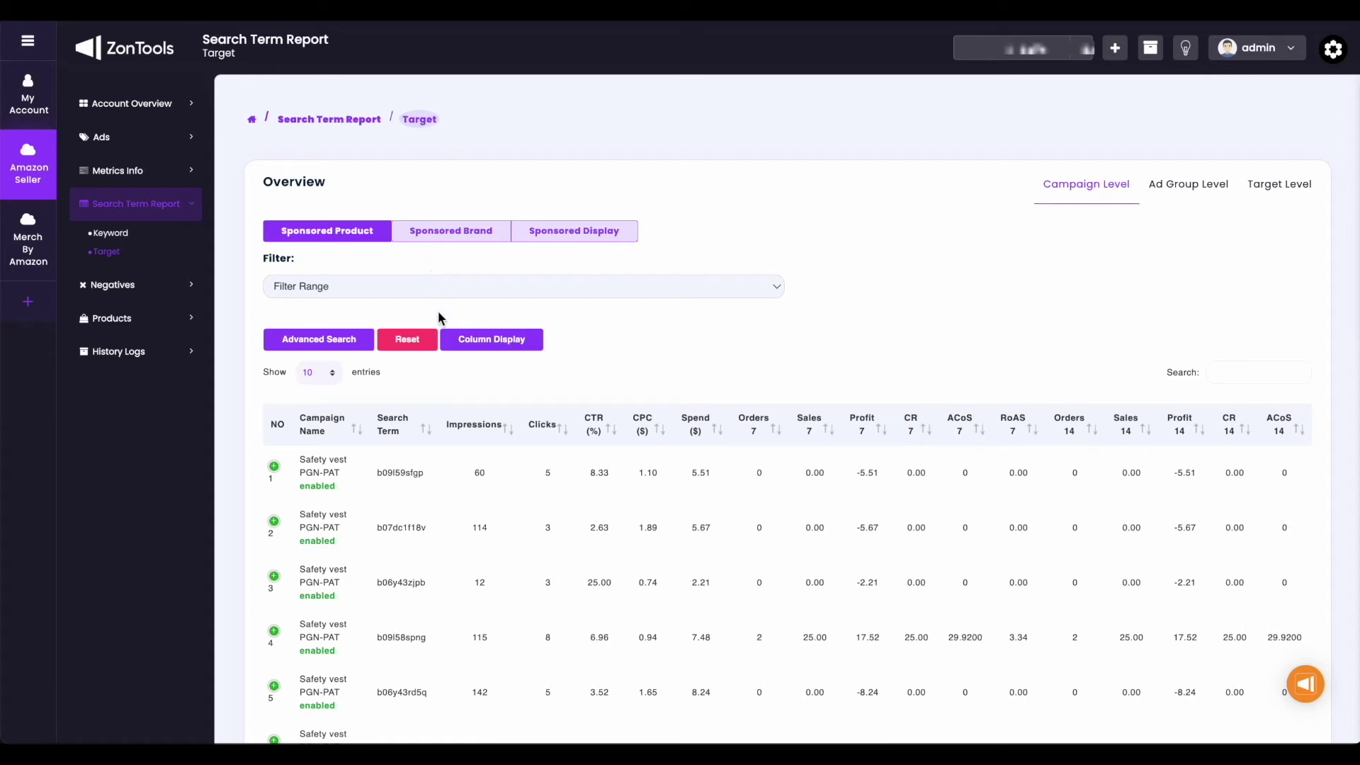
Step: Scroll the Target report, then open Negatives > Keywords [Campaign]
scroll(437, 317, "down", 1)
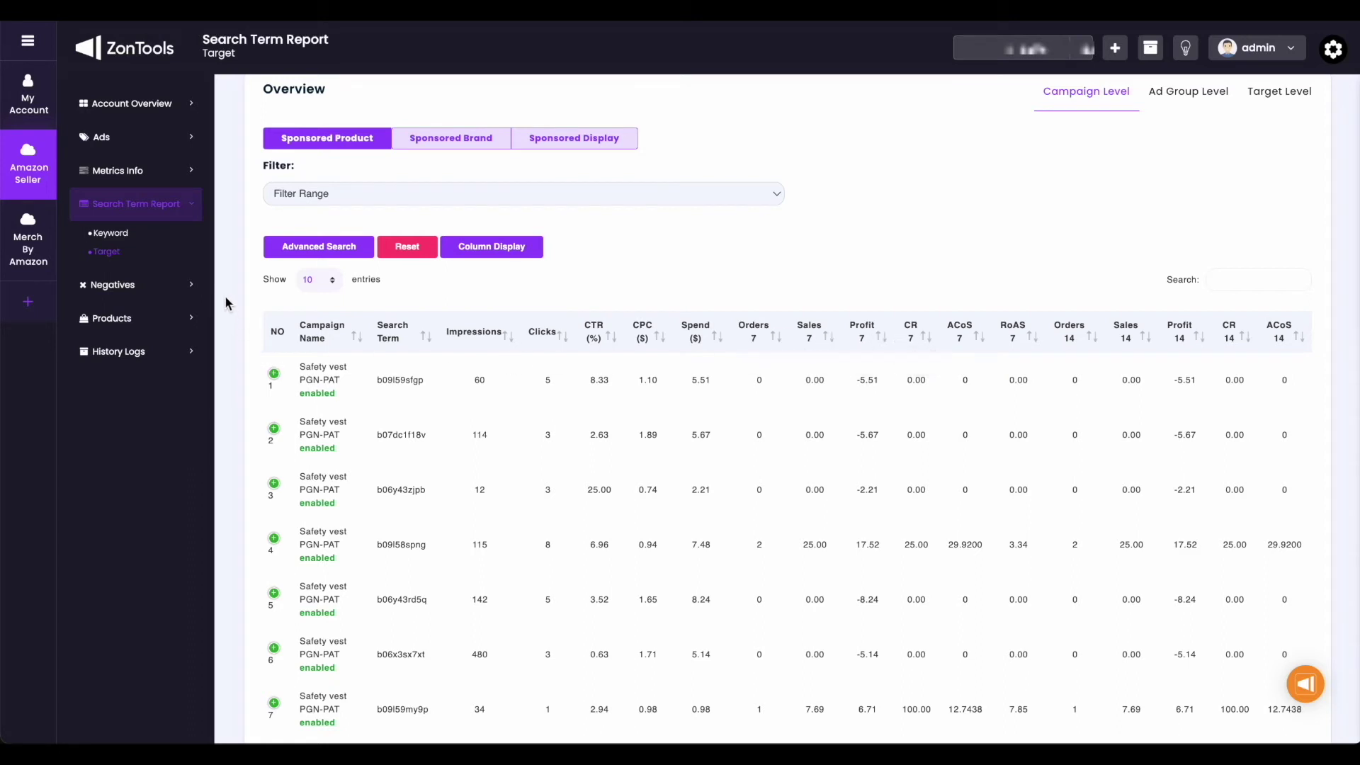
left_click(197, 291)
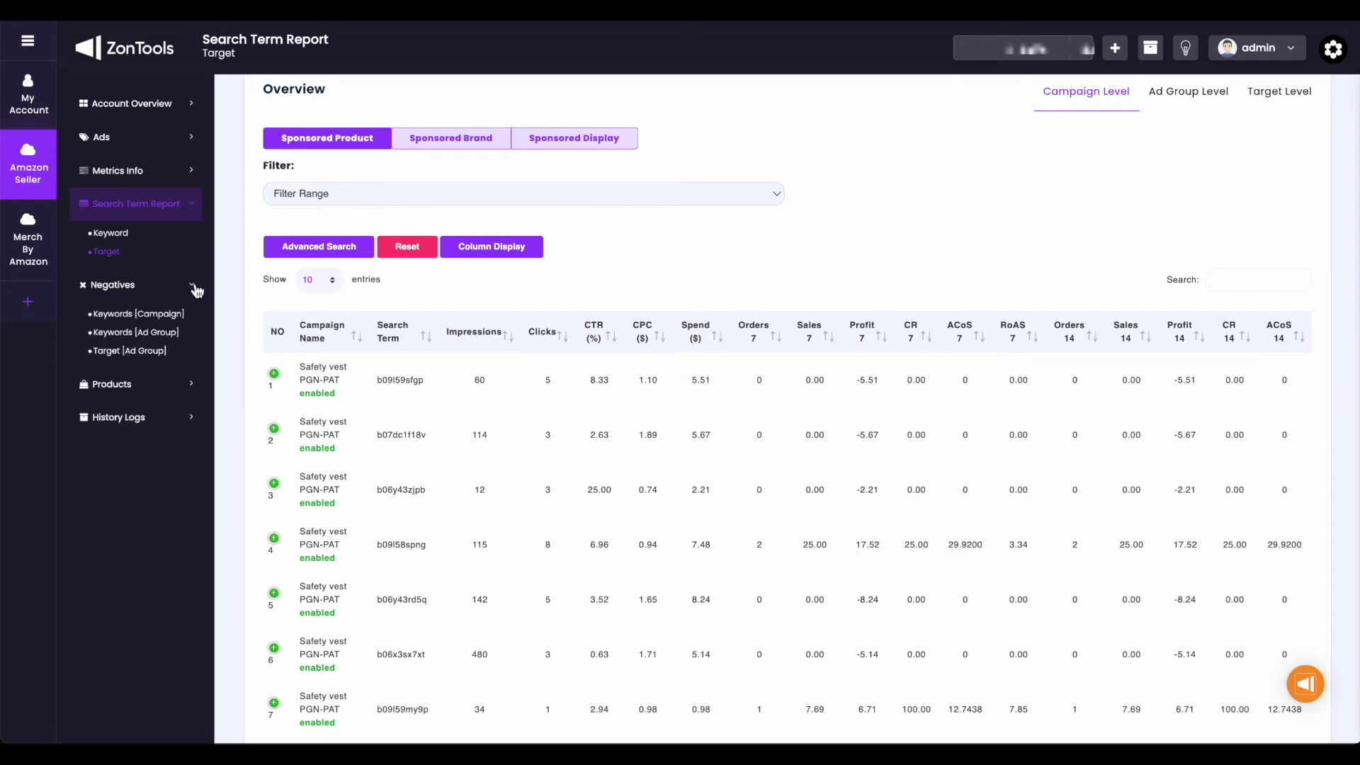
left_click(156, 318)
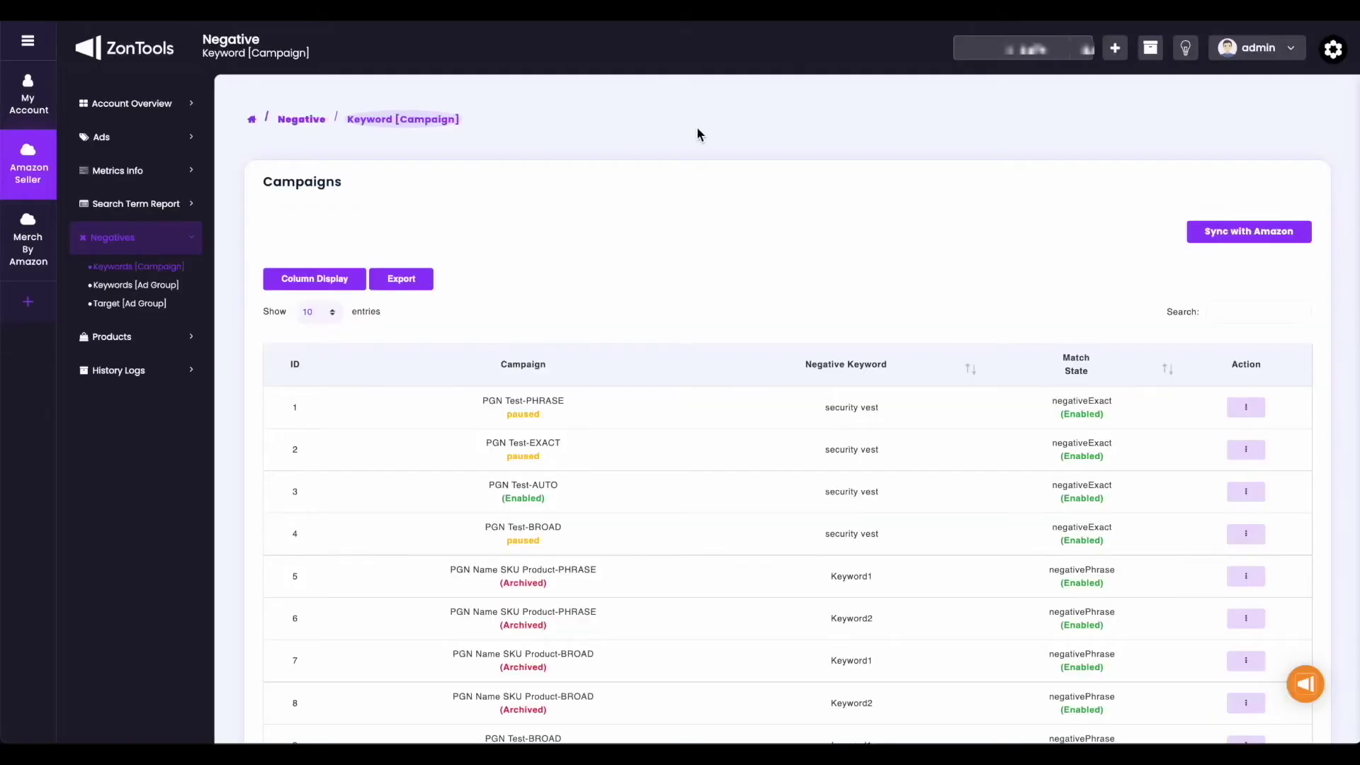
Step: Keep 10 entries per page and focus the negative keyword search box
scroll(718, 276, "down", 2)
scroll(719, 276, "up", 2)
left_click(332, 313)
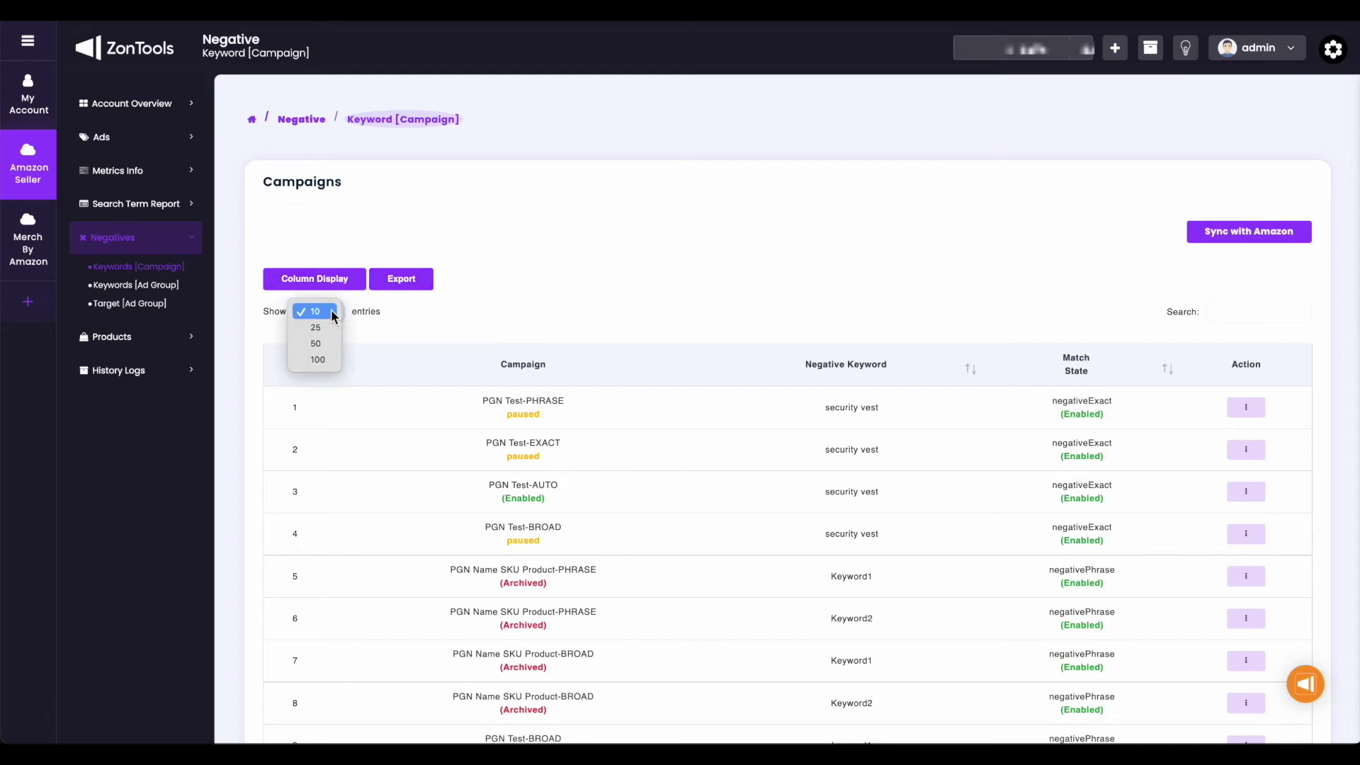
left_click(315, 311)
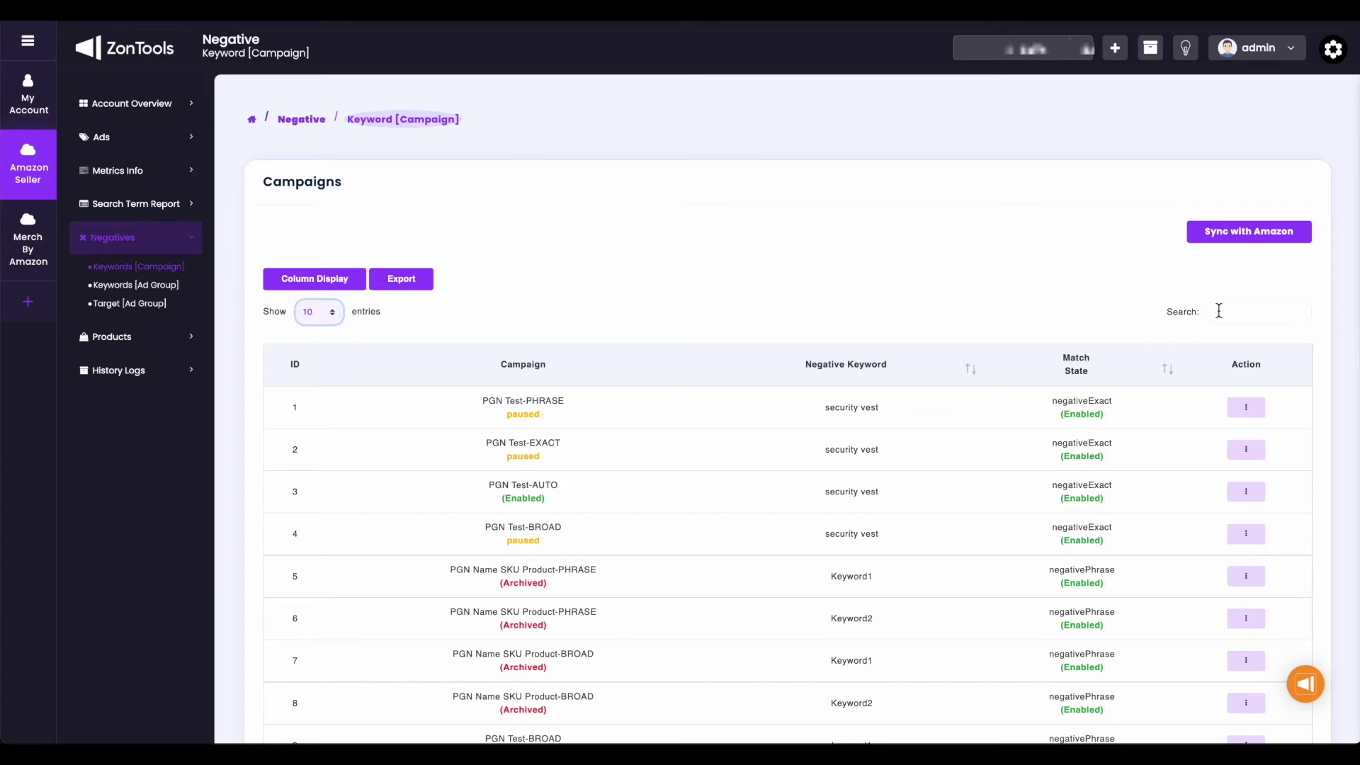
left_click(1243, 312)
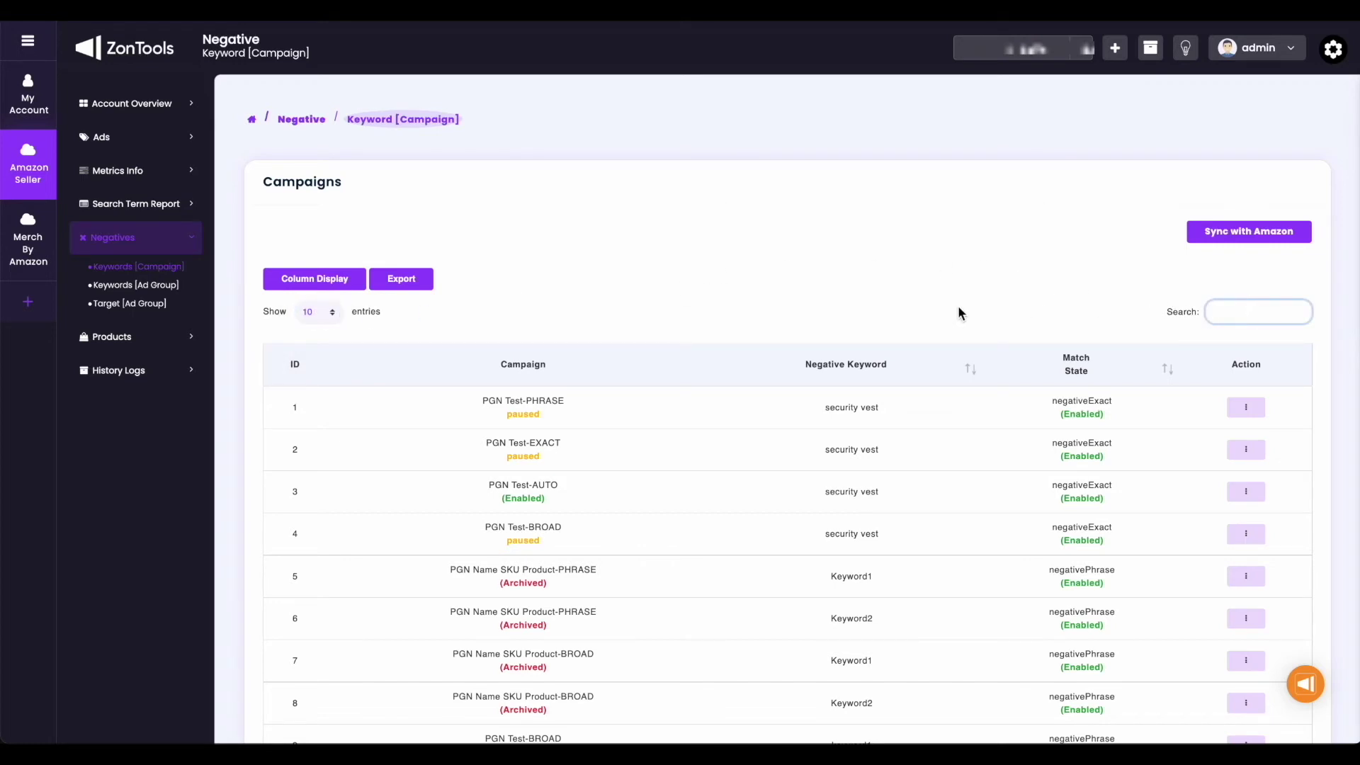
scroll(601, 374, "down", 2)
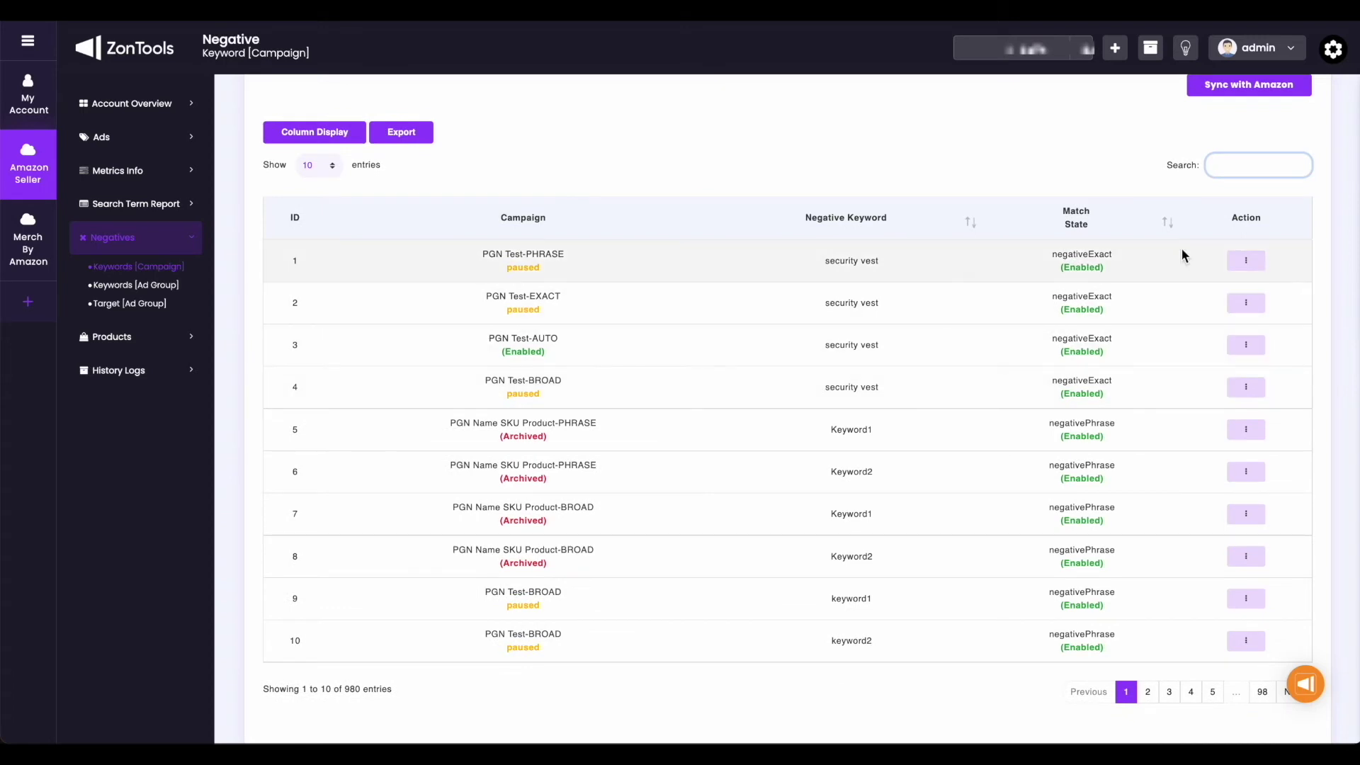
Step: View the first keyword's product group and go to the PGN Test page
left_click(1245, 262)
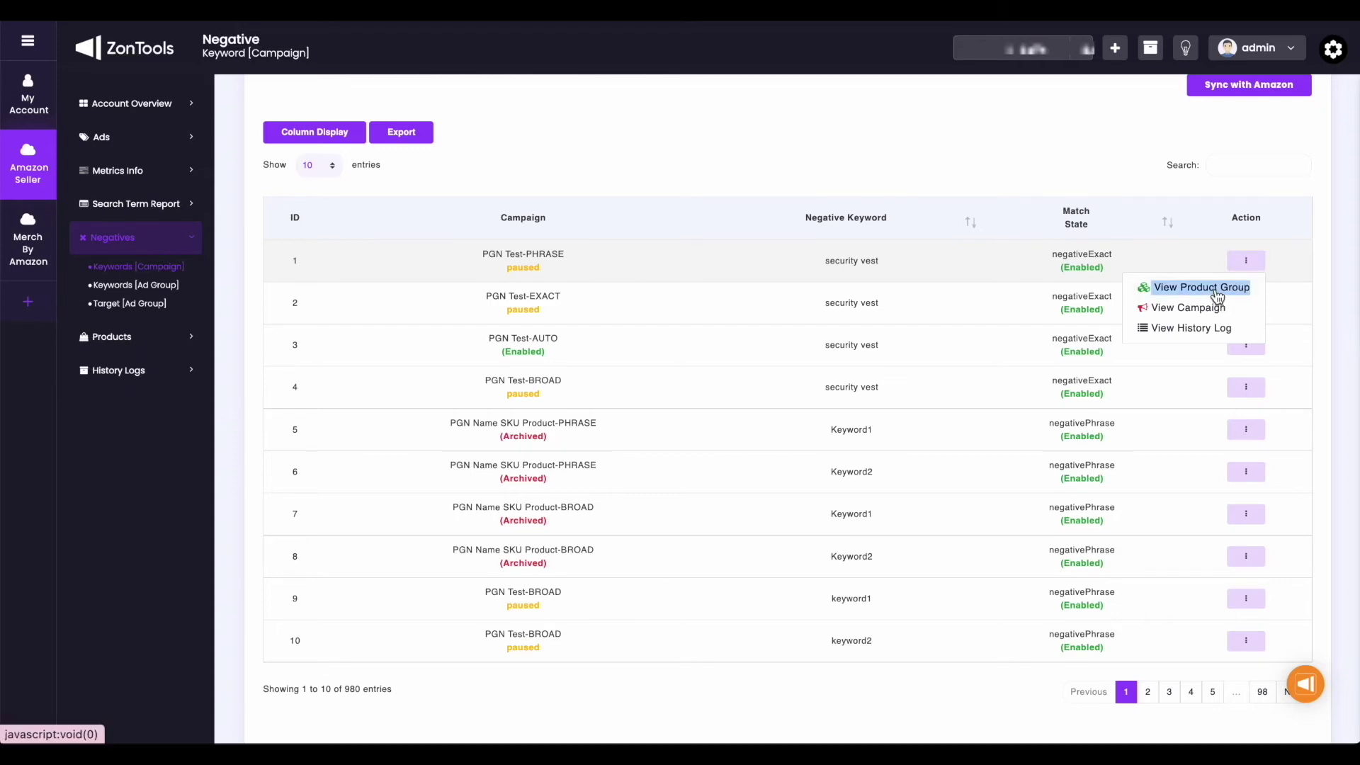
left_click(1216, 289)
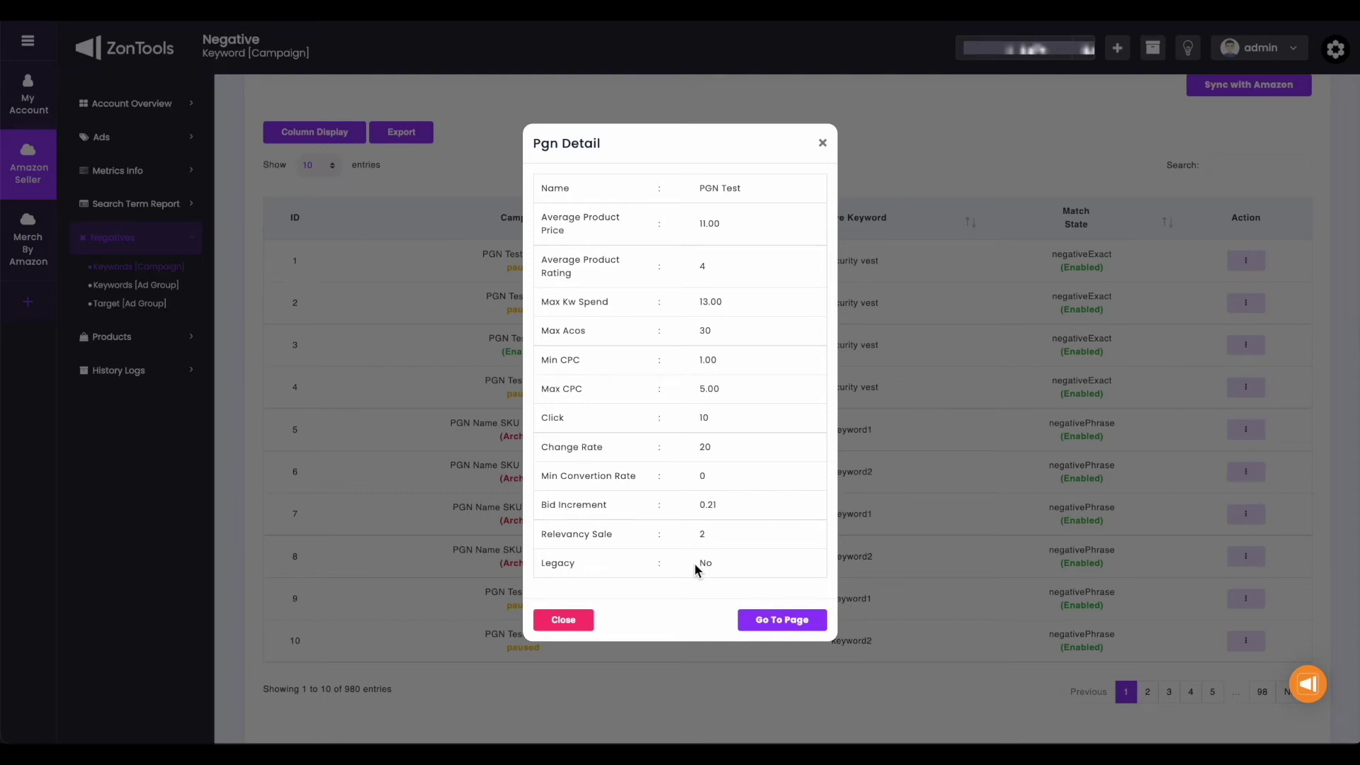
left_click(783, 621)
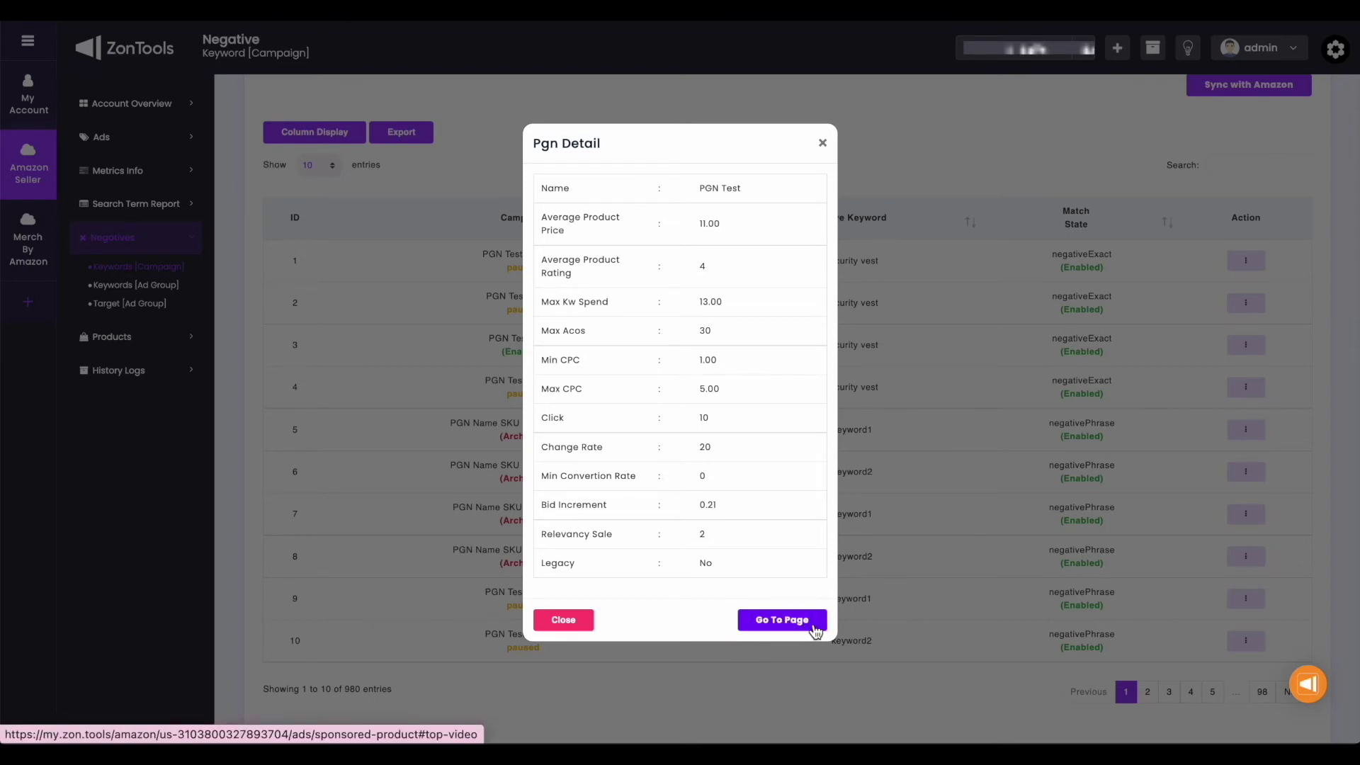
scroll(816, 631, "down", 3)
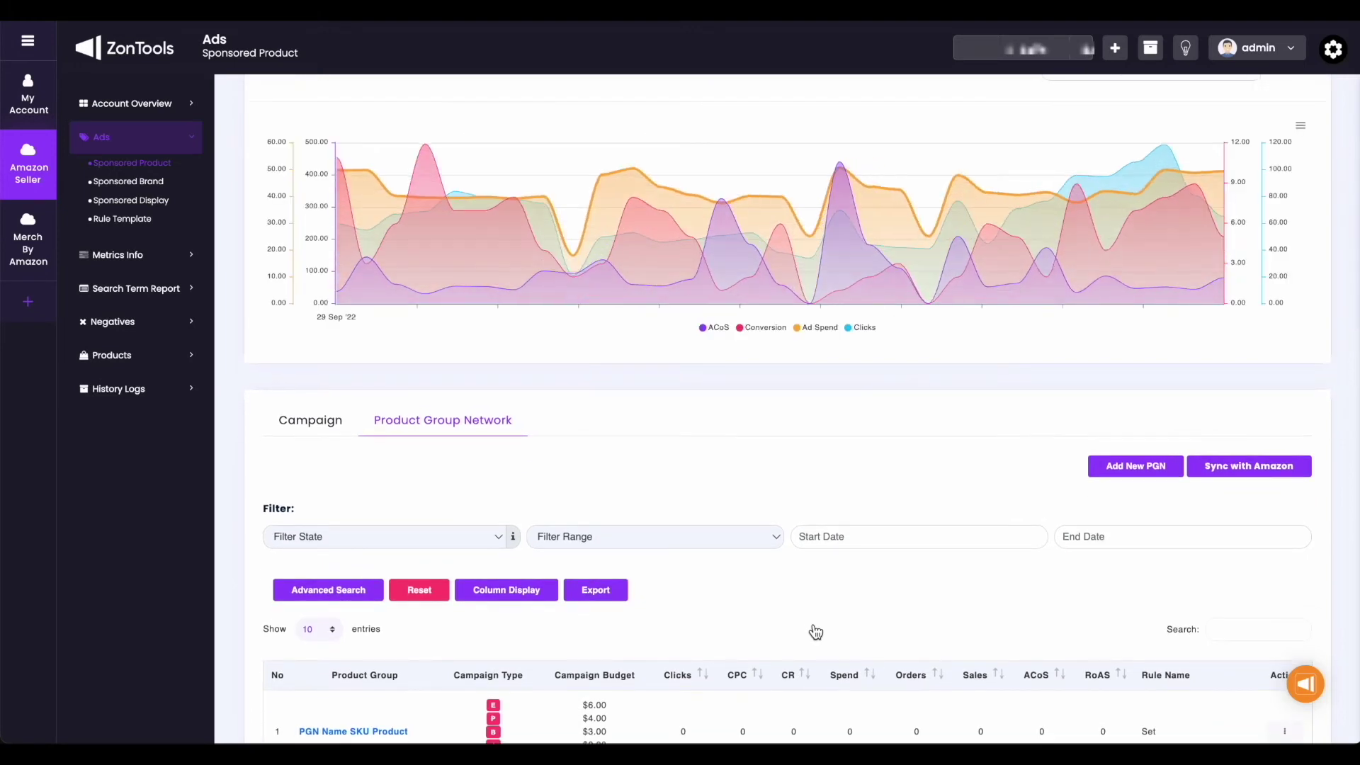
scroll(816, 632, "down", 2)
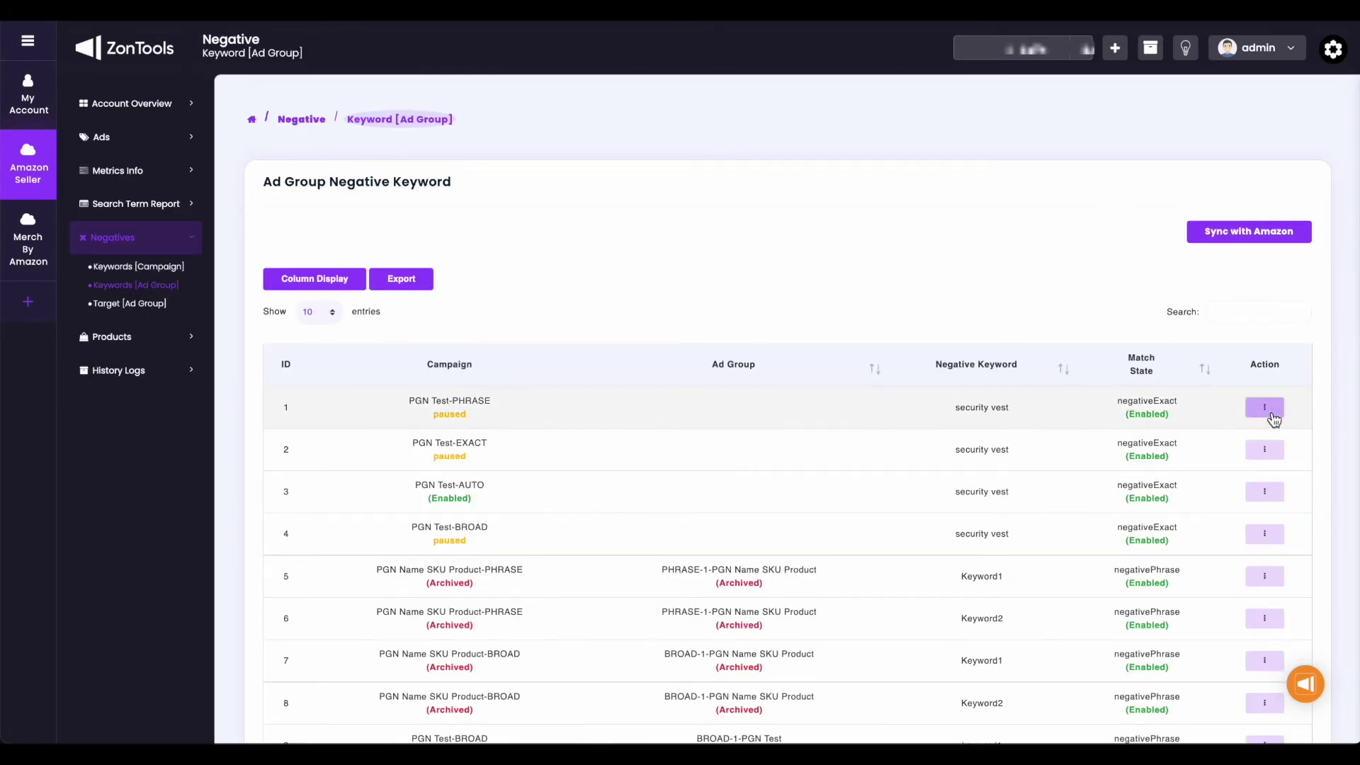
Step: Open row 1's PGN Test-PHRASE campaign, then view row 2's keyword history log
left_click(1270, 414)
left_click(1236, 454)
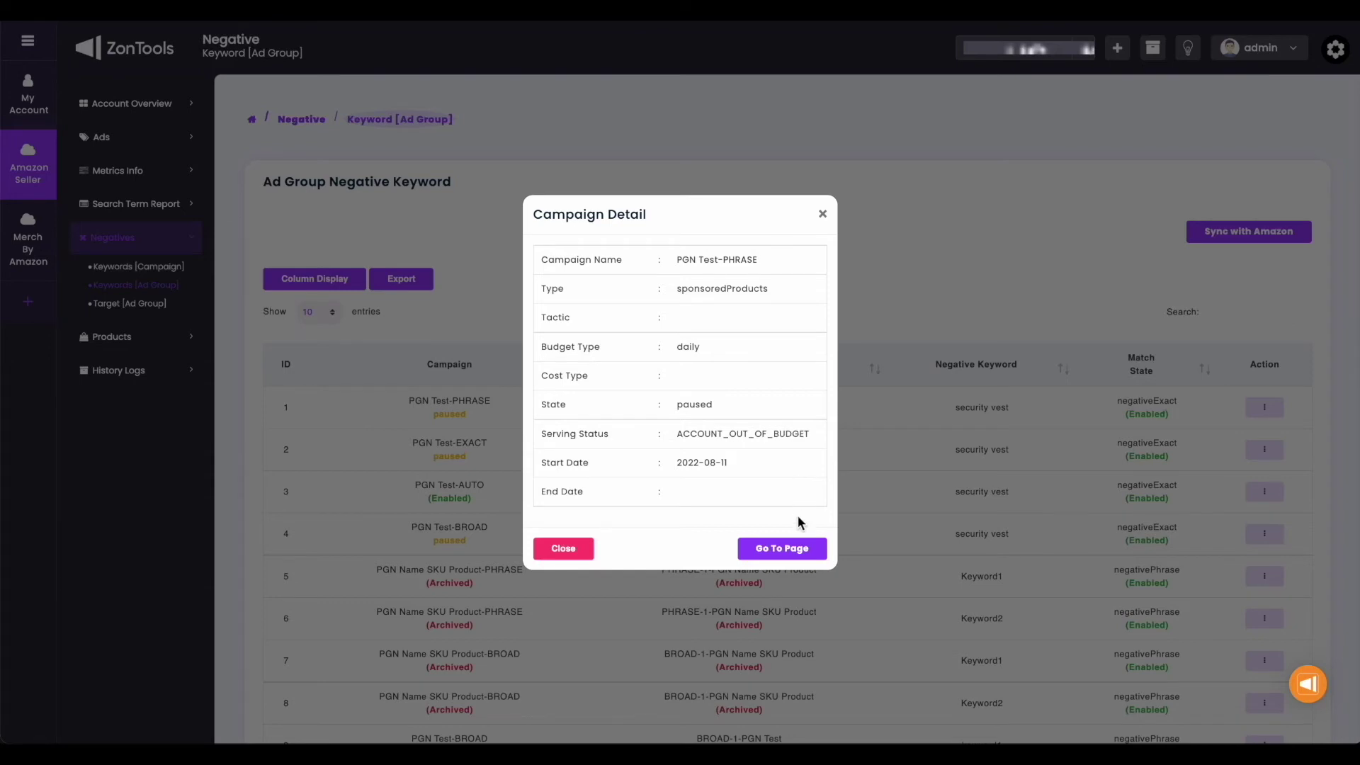
left_click(800, 549)
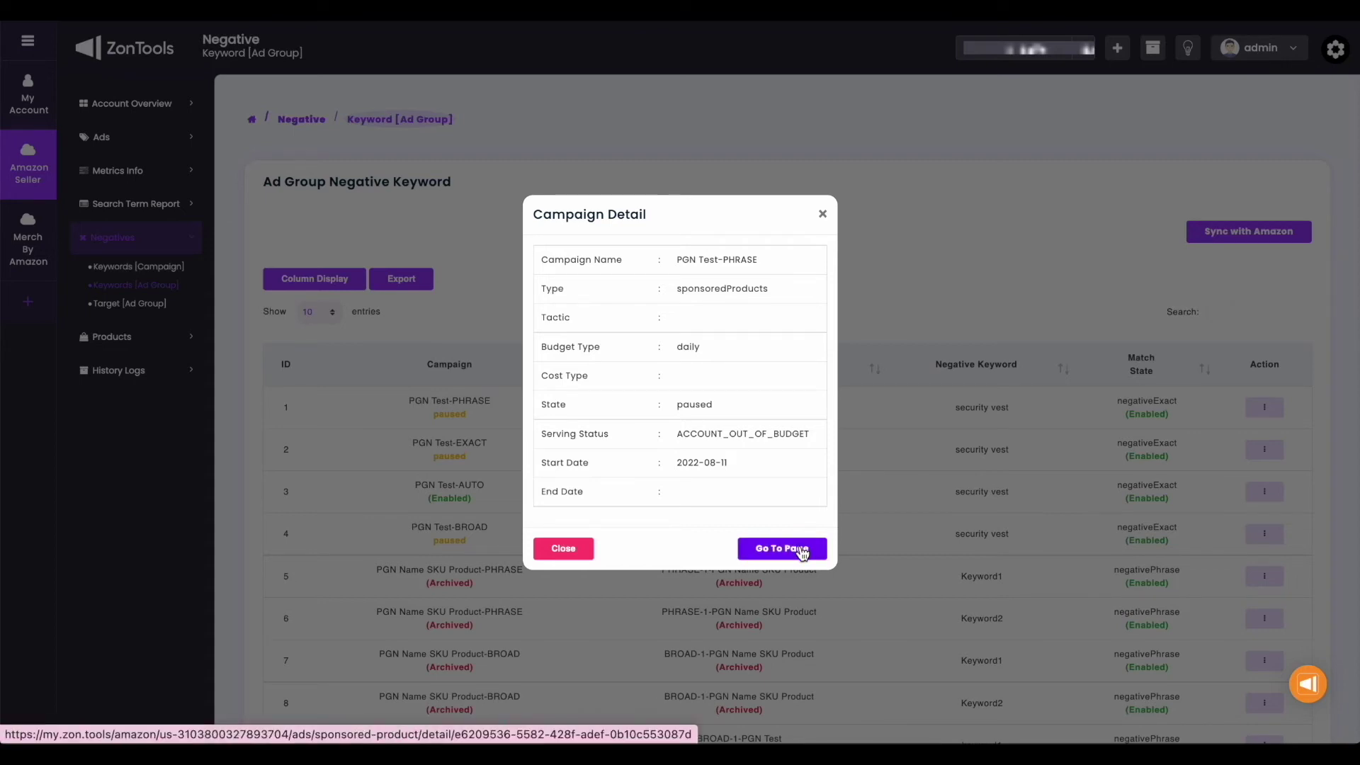
left_click(803, 552)
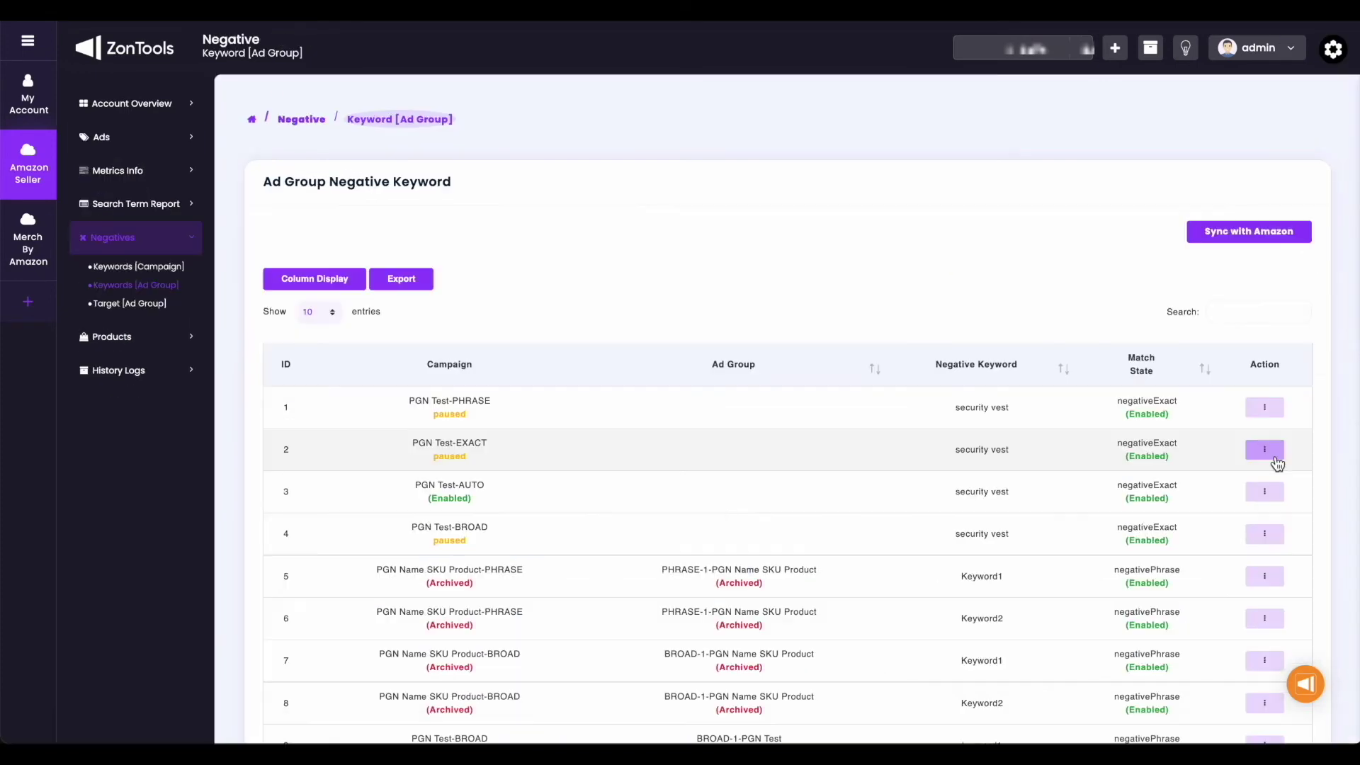
left_click(1275, 458)
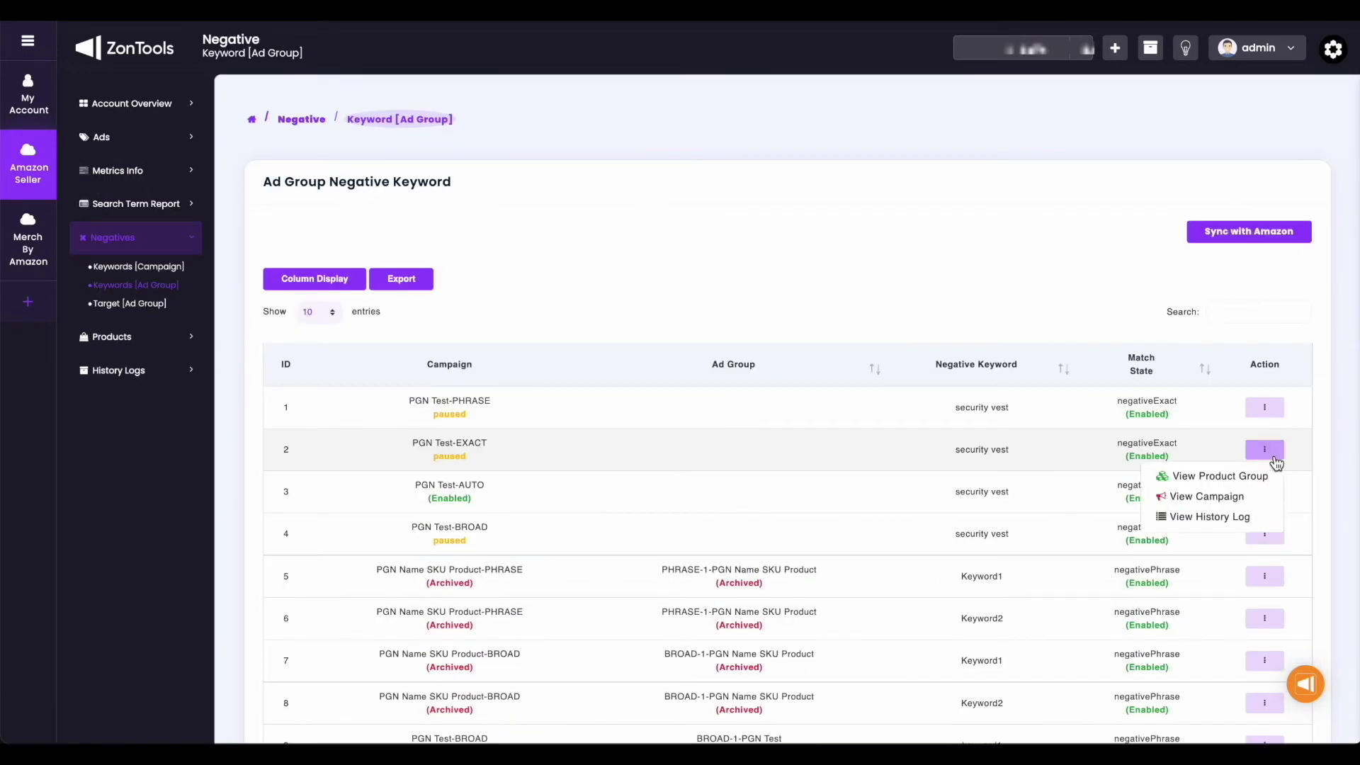
left_click(1232, 517)
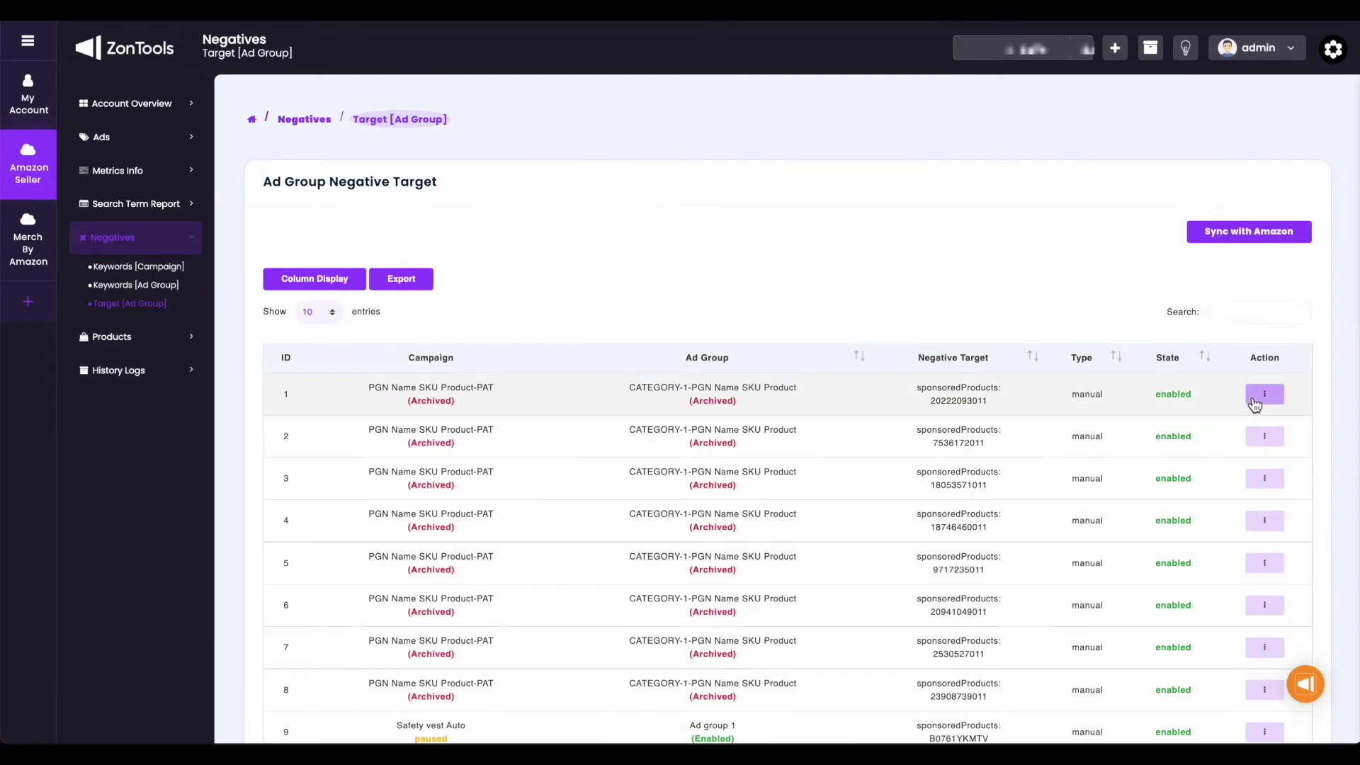
Step: Show ad group details (CATEGORY-1-PGN Name SKU Product) for the first negative target
left_click(1254, 401)
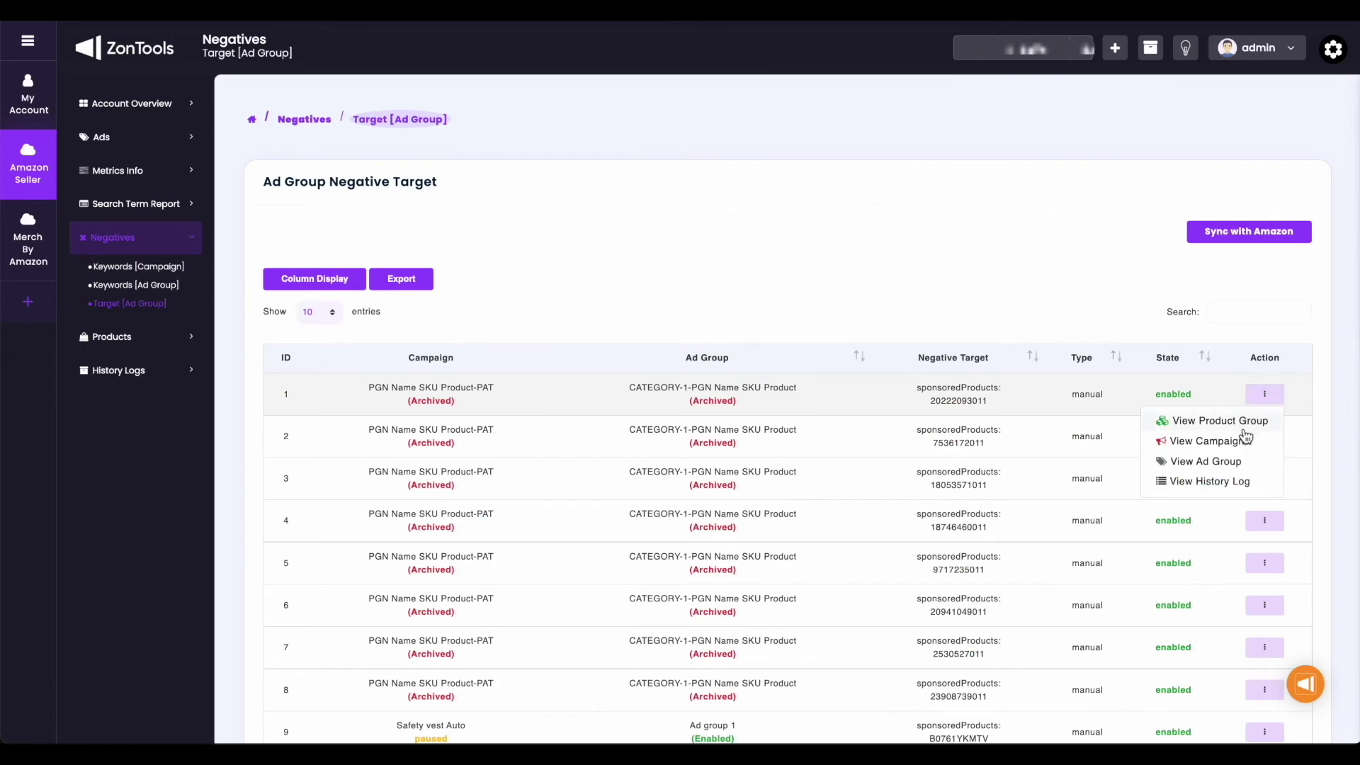
left_click(1226, 465)
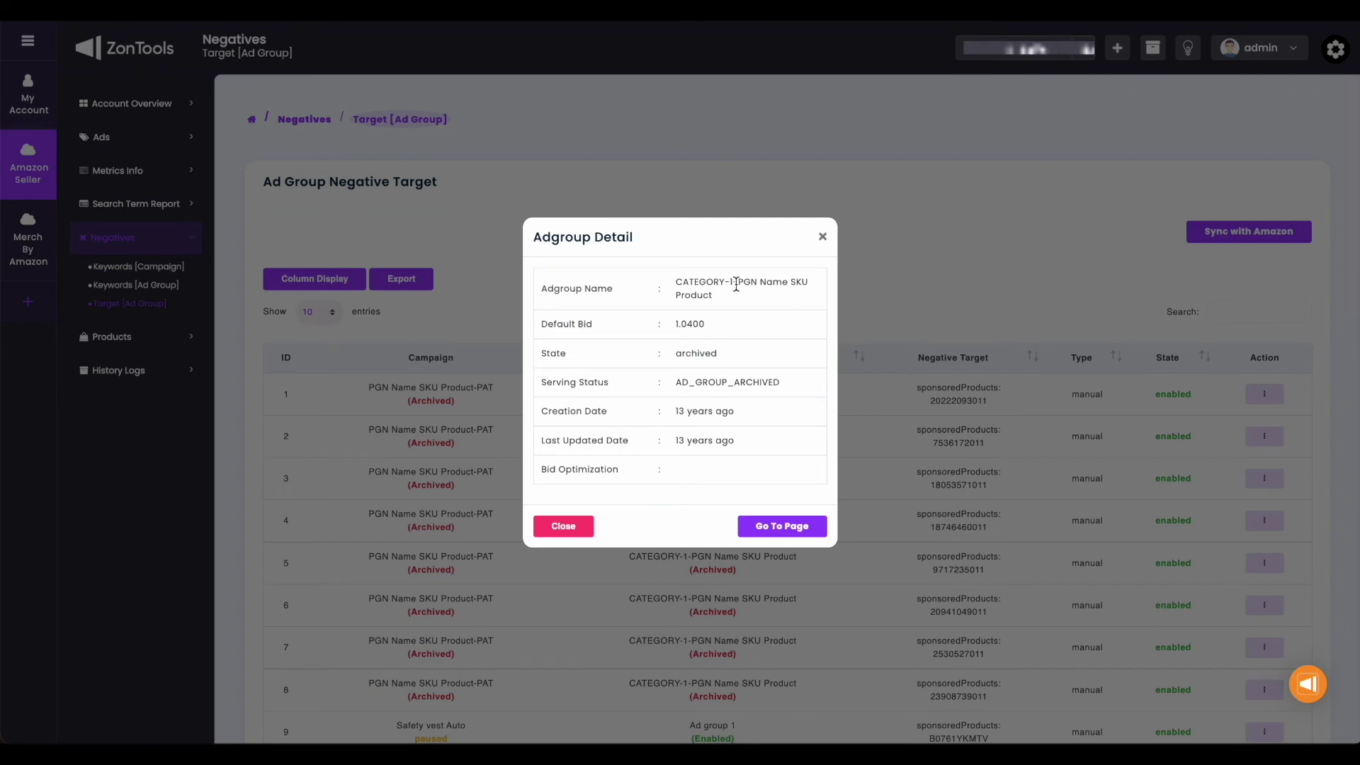
Step: Go to the PGN Name SKU Product-PAT campaign's ad groups, then open Products > Amazon Product
left_click(782, 528)
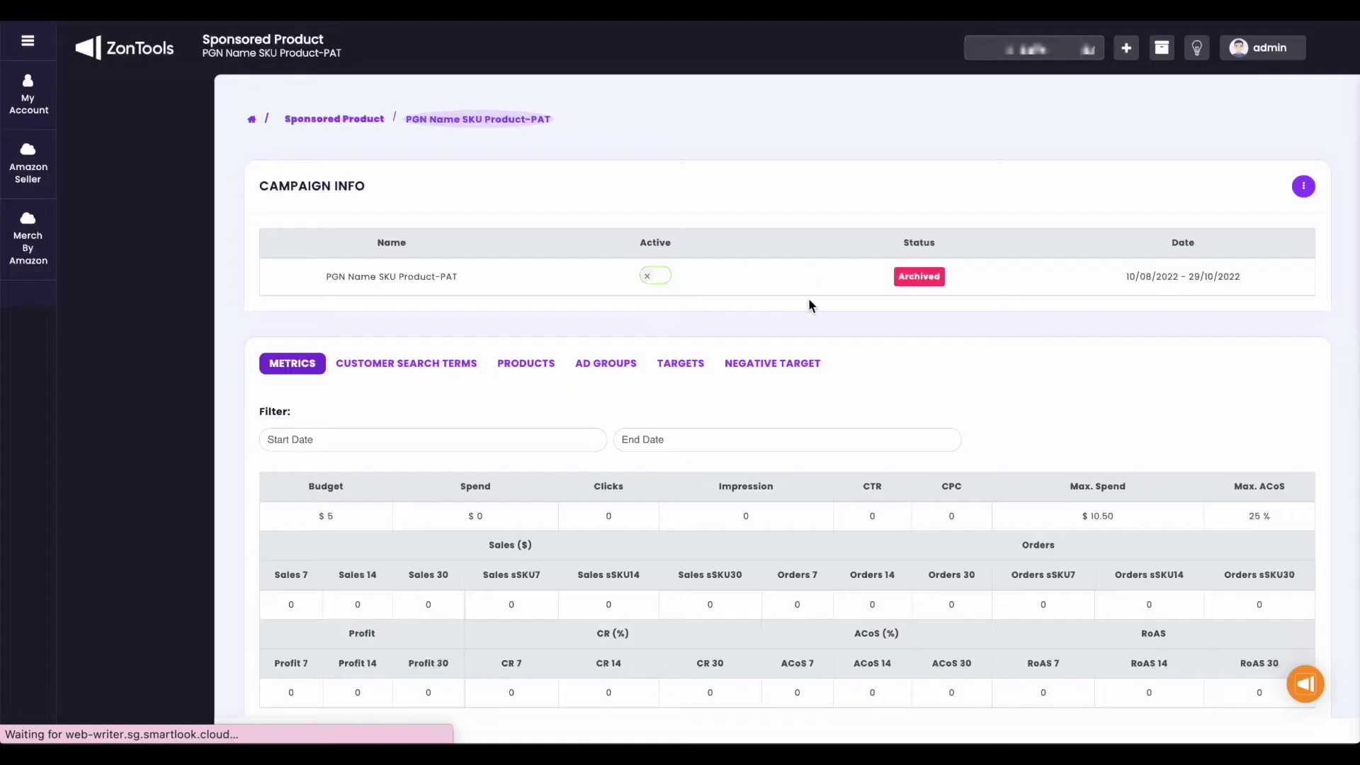
scroll(608, 207, "down", 2)
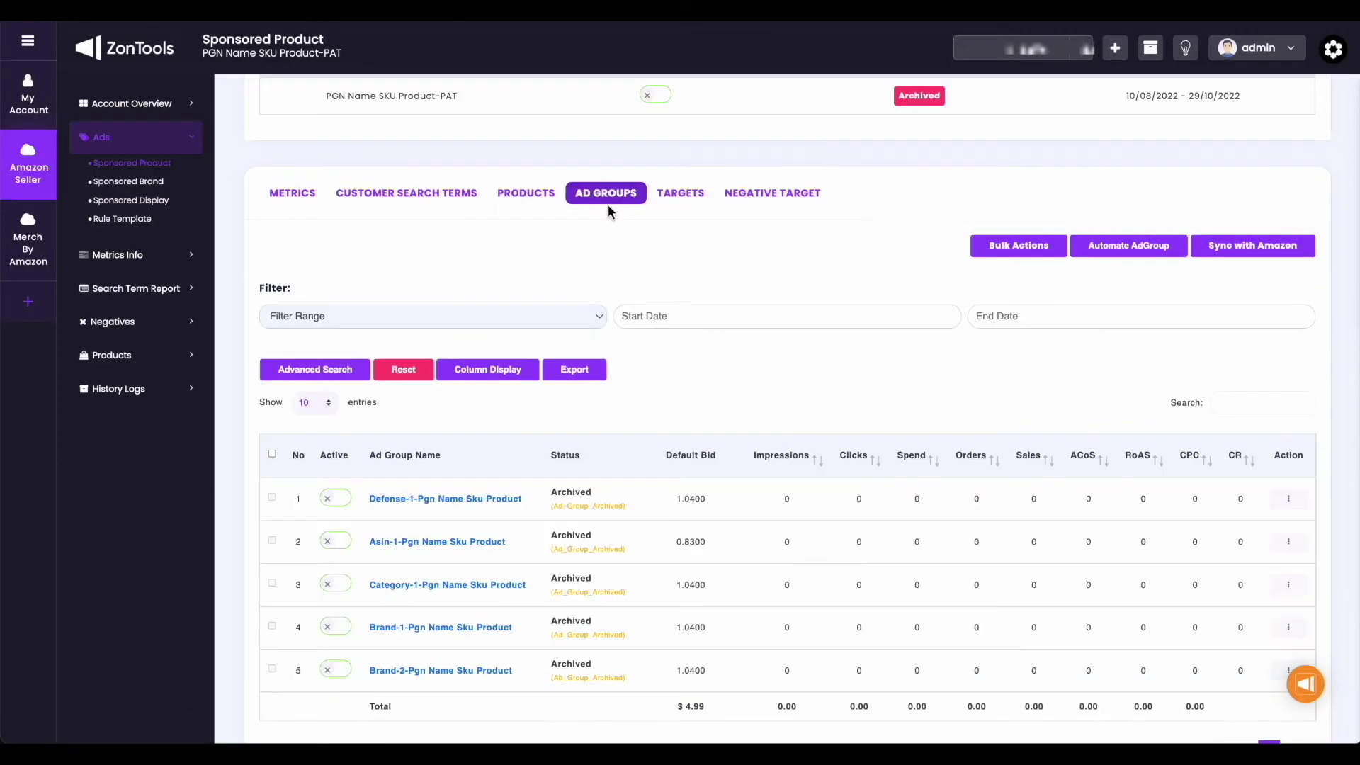
scroll(624, 369, "down", 1)
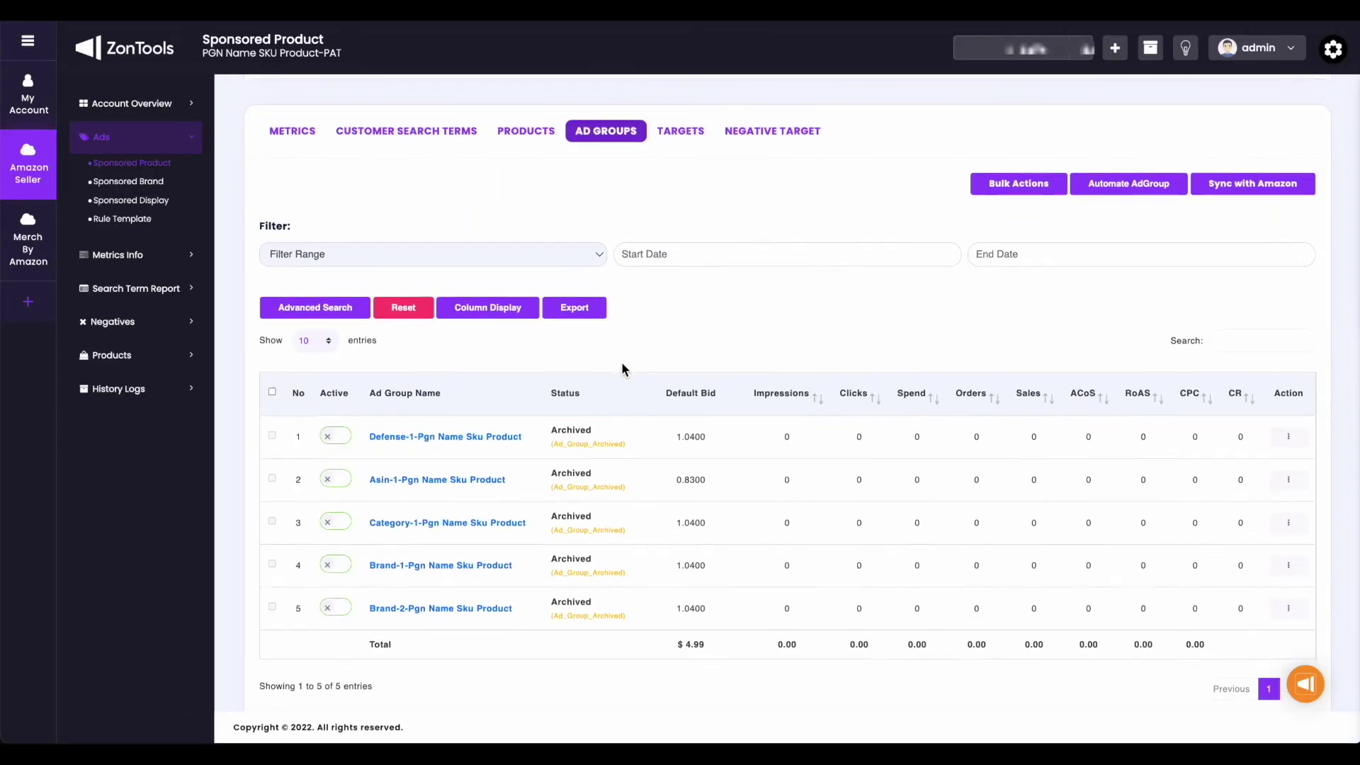
left_click(192, 360)
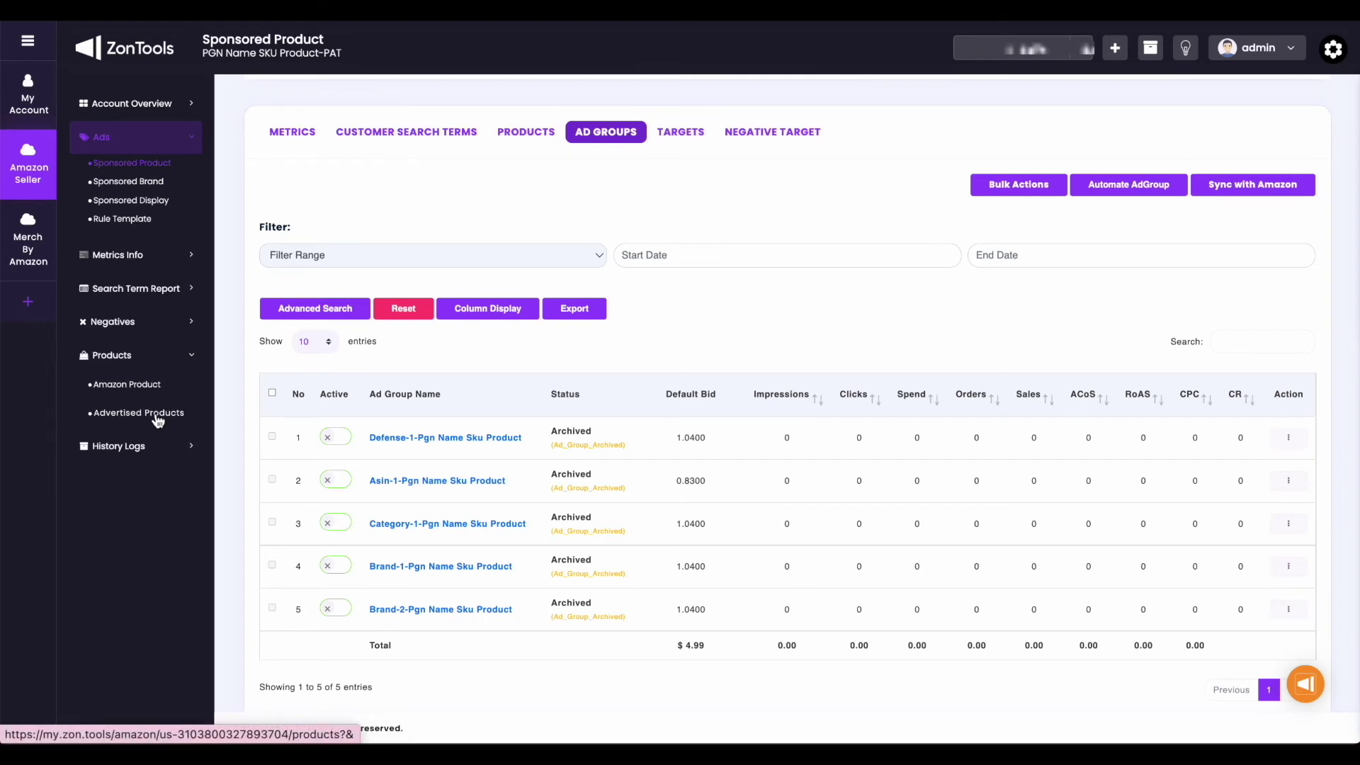
left_click(152, 384)
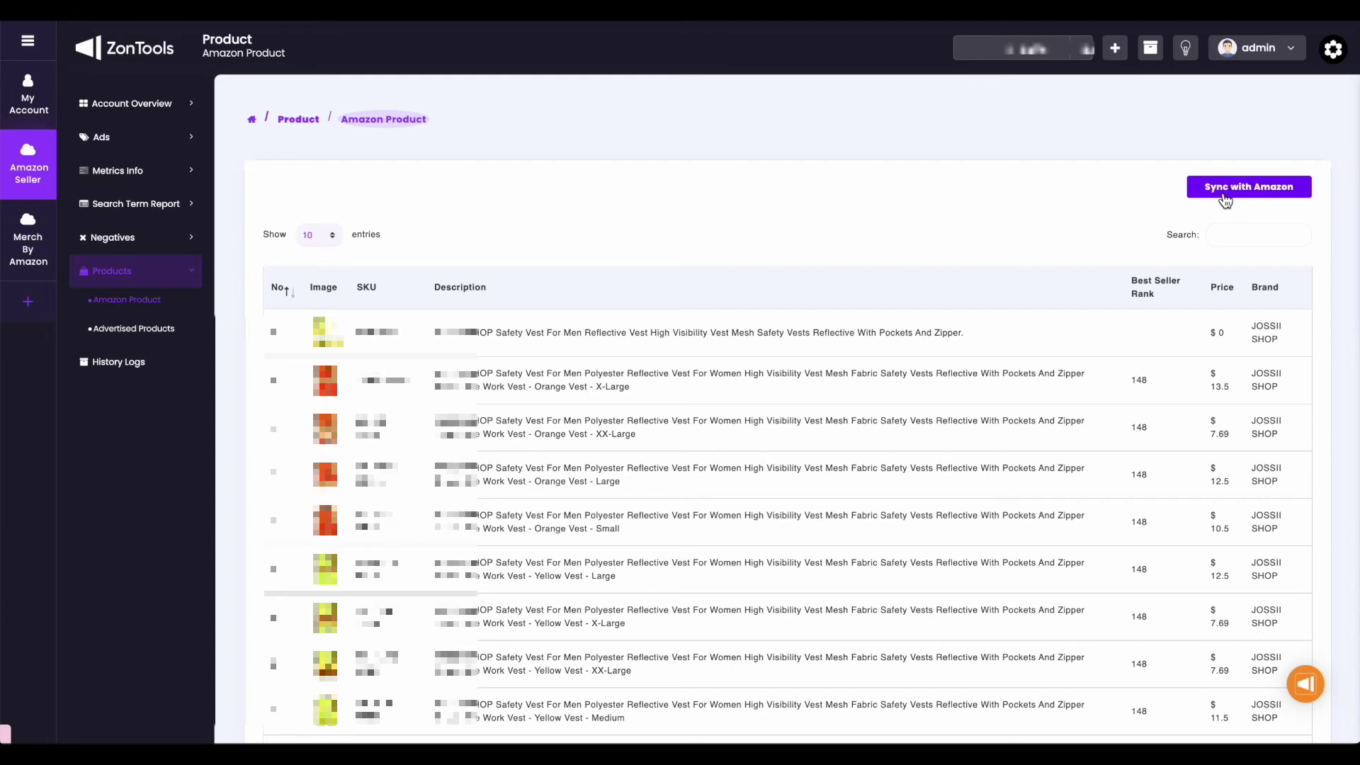
Step: Keep 10 products per page, highlight the Description, Best Seller Rank and Brand columns, then open Advertised Products
left_click(337, 241)
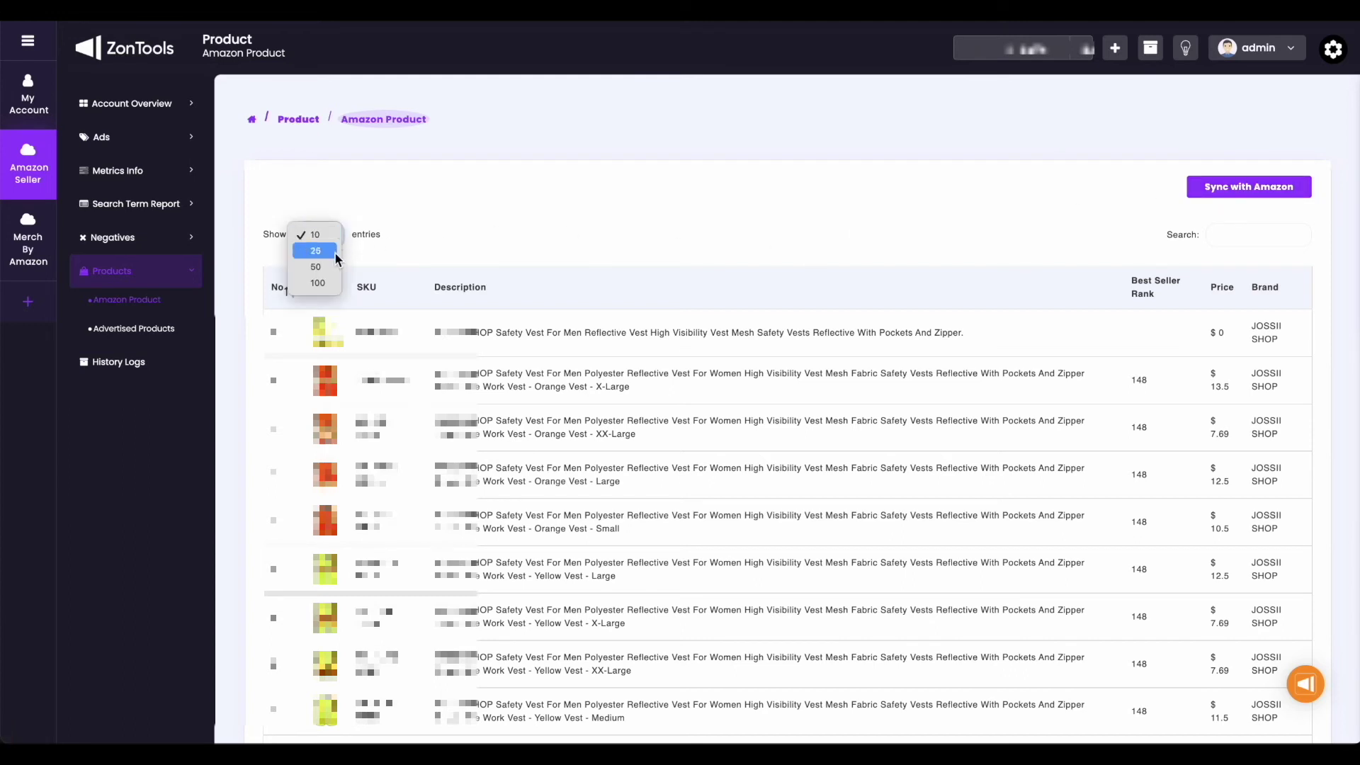
left_click(317, 234)
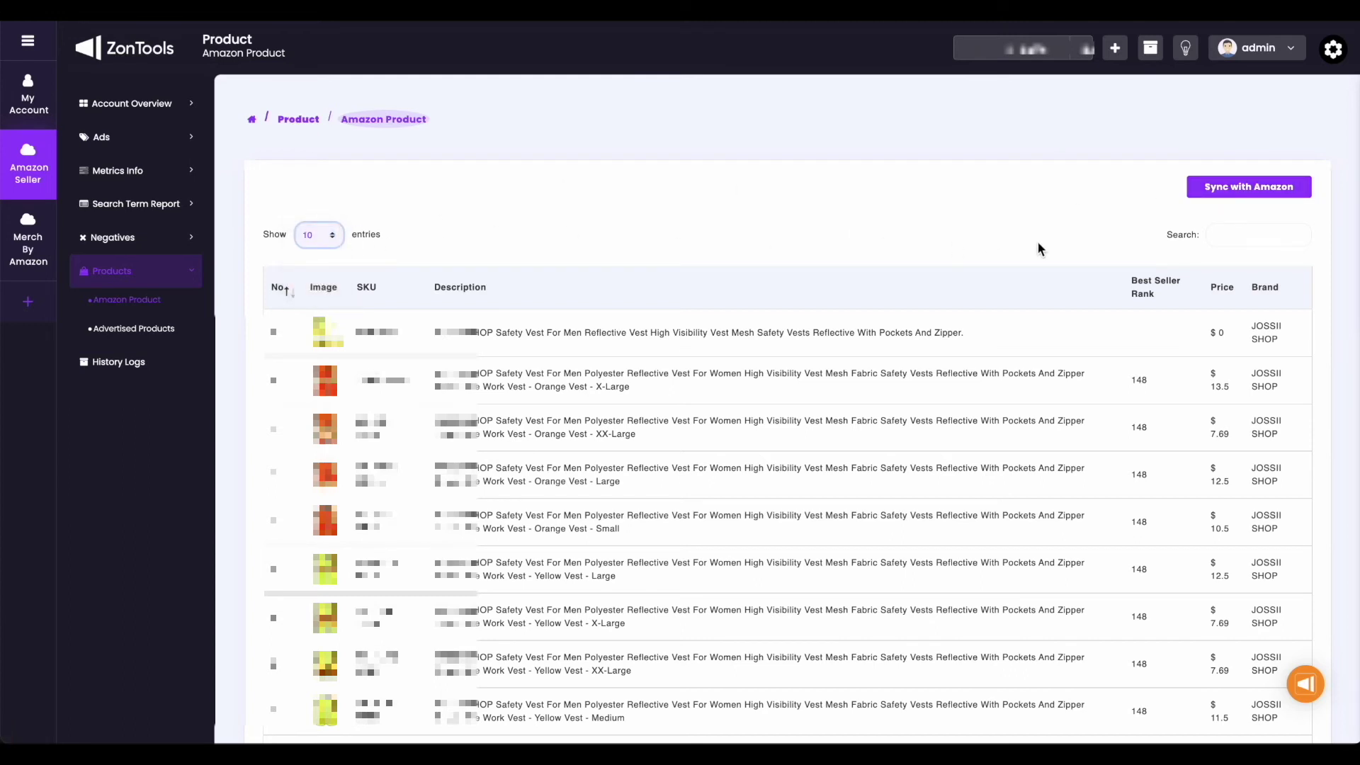
left_click(1258, 235)
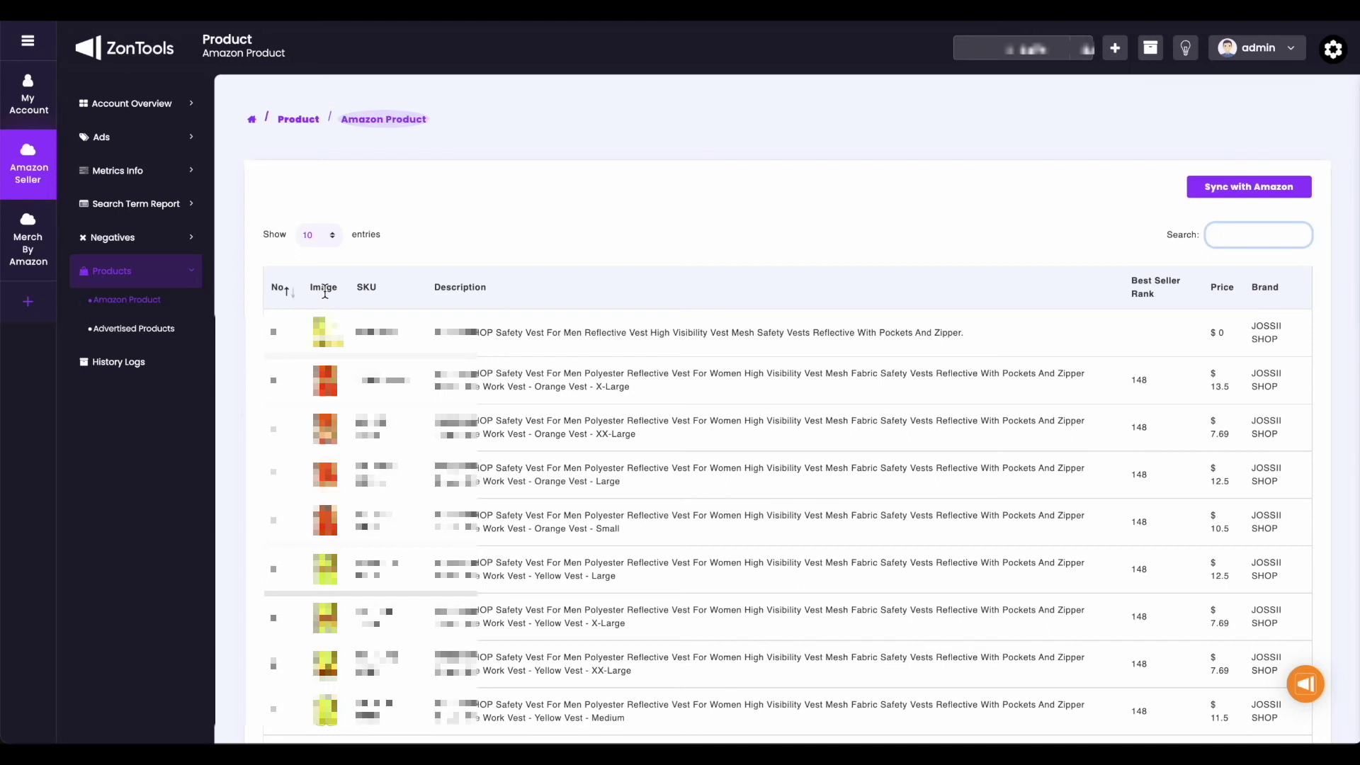
double_click(457, 287)
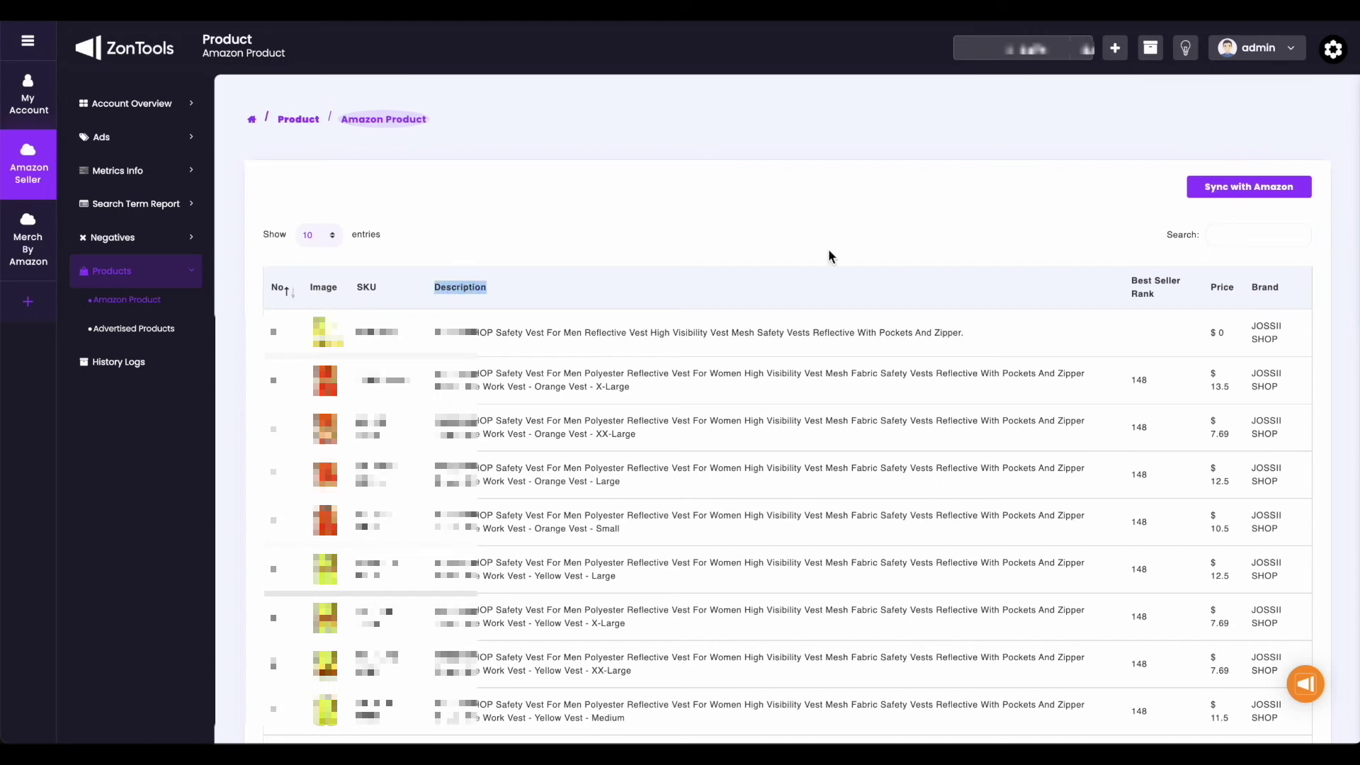
left_click_drag(1129, 279, 1157, 297)
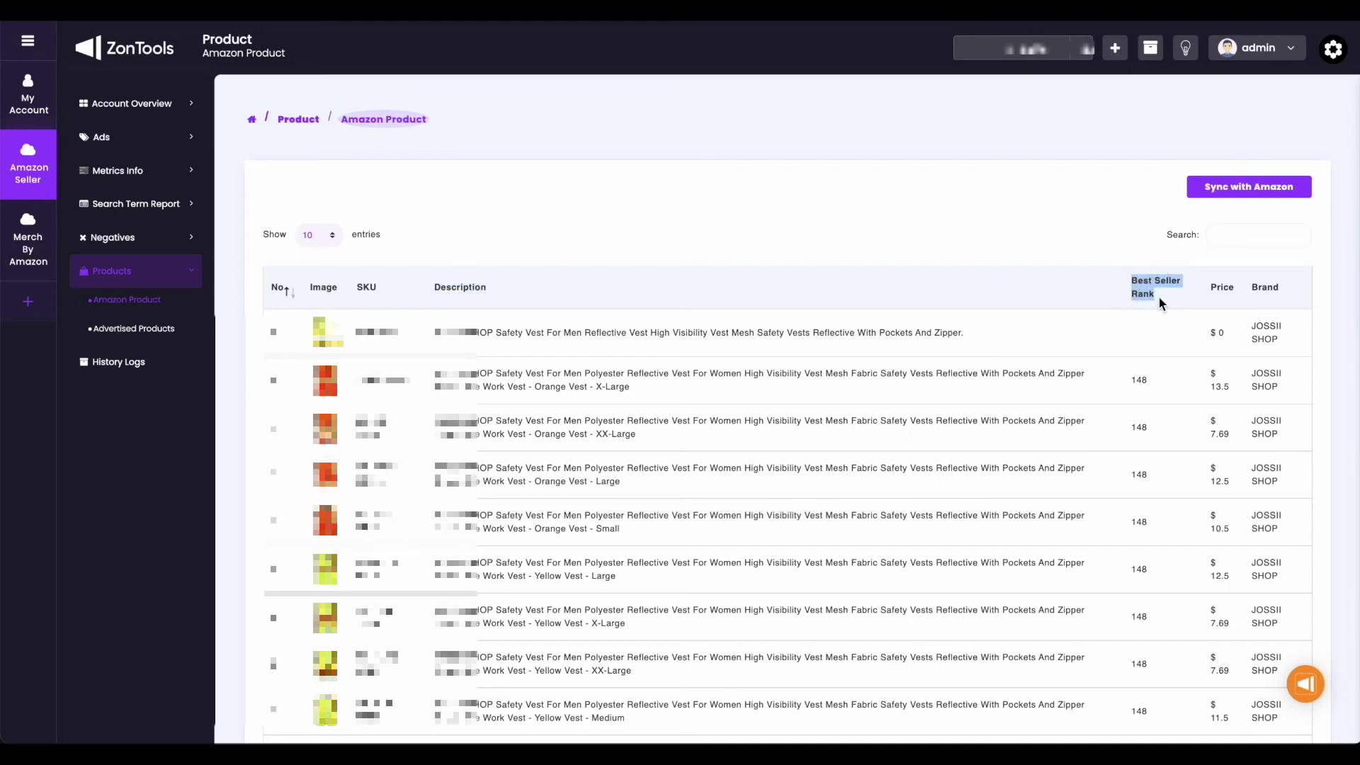
left_click_drag(1251, 286, 1280, 289)
left_click(173, 333)
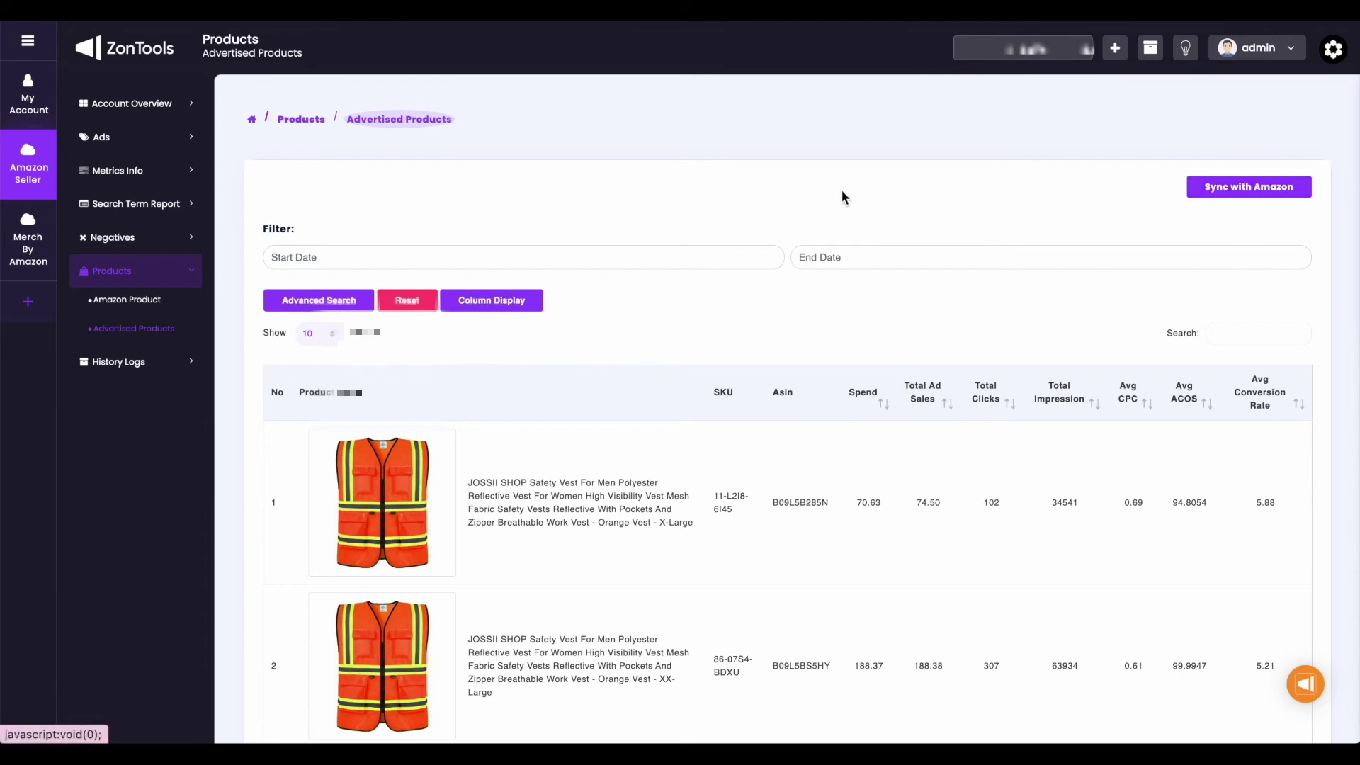
Step: Try the start and end date filters, Advanced Search and Column Display, closing each without changes
left_click(730, 251)
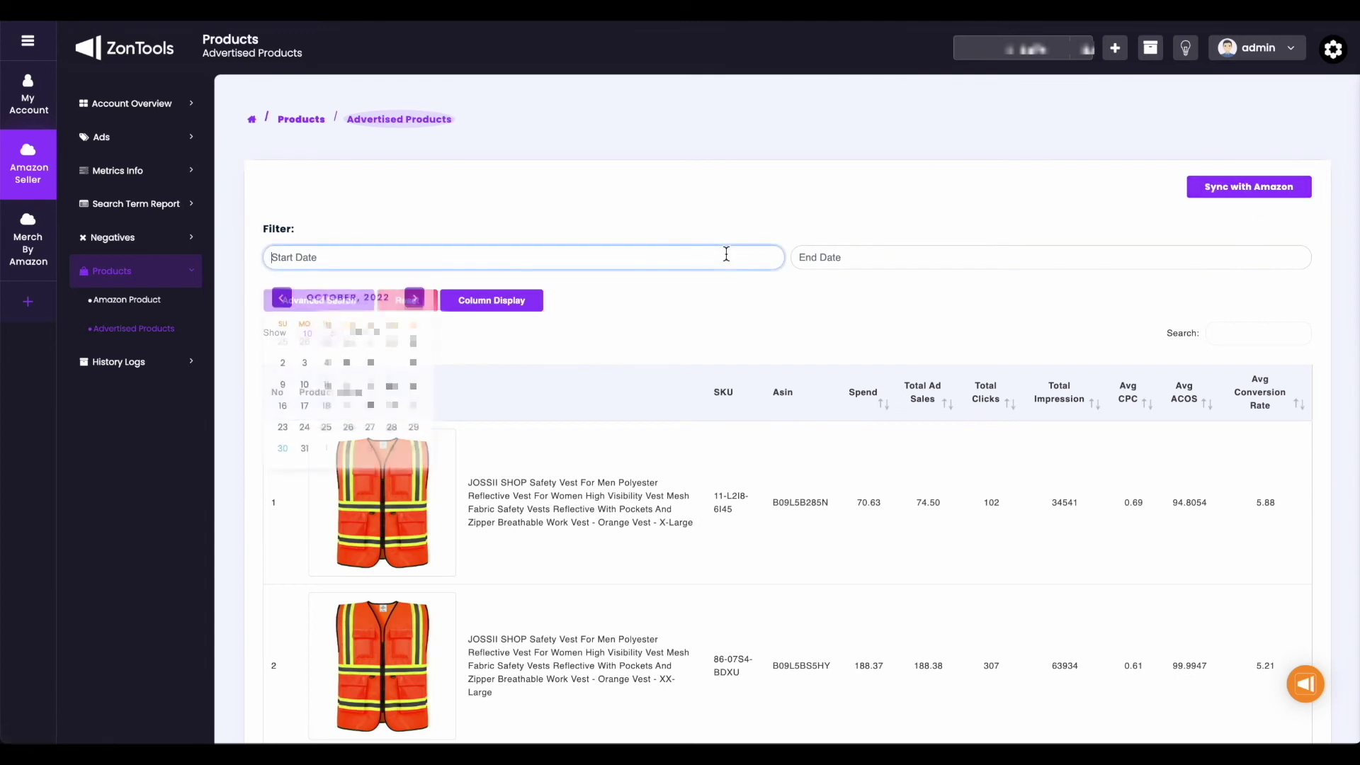
left_click(865, 252)
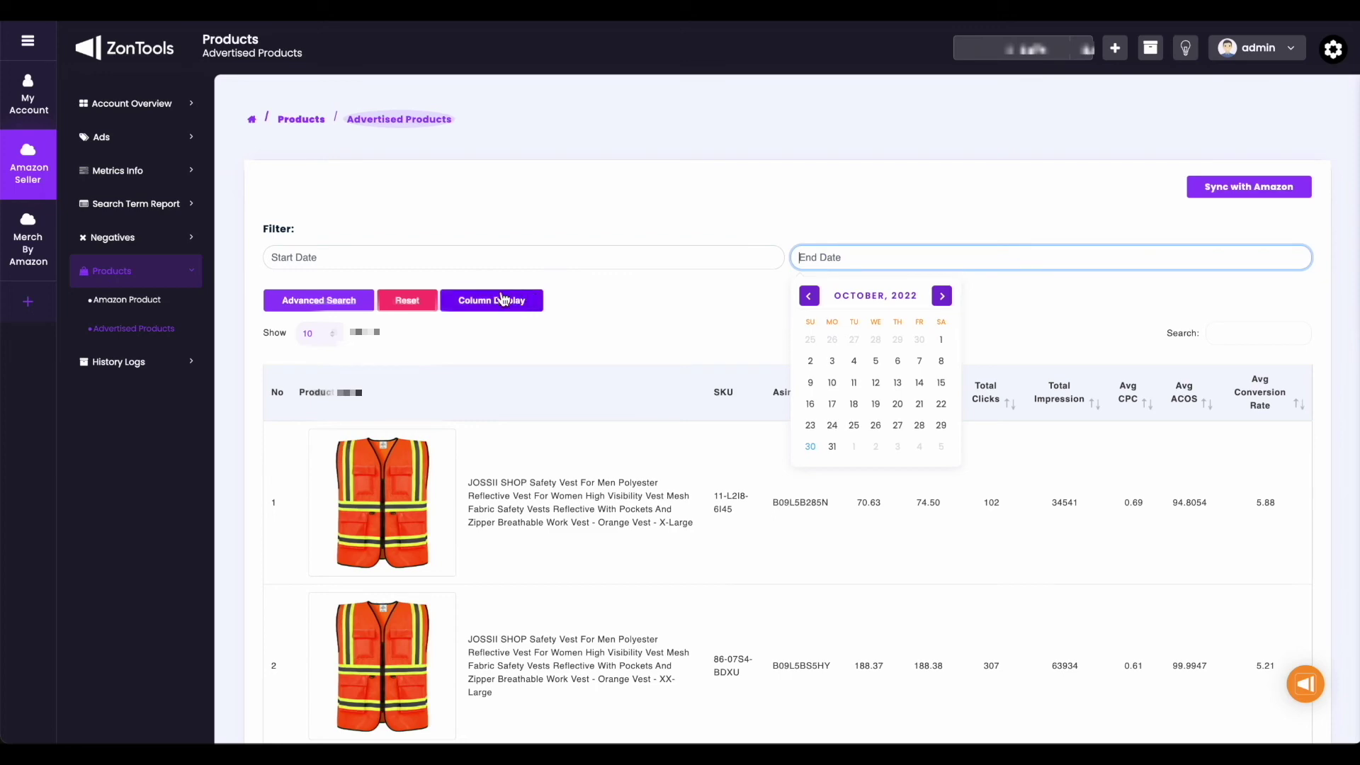
left_click(359, 303)
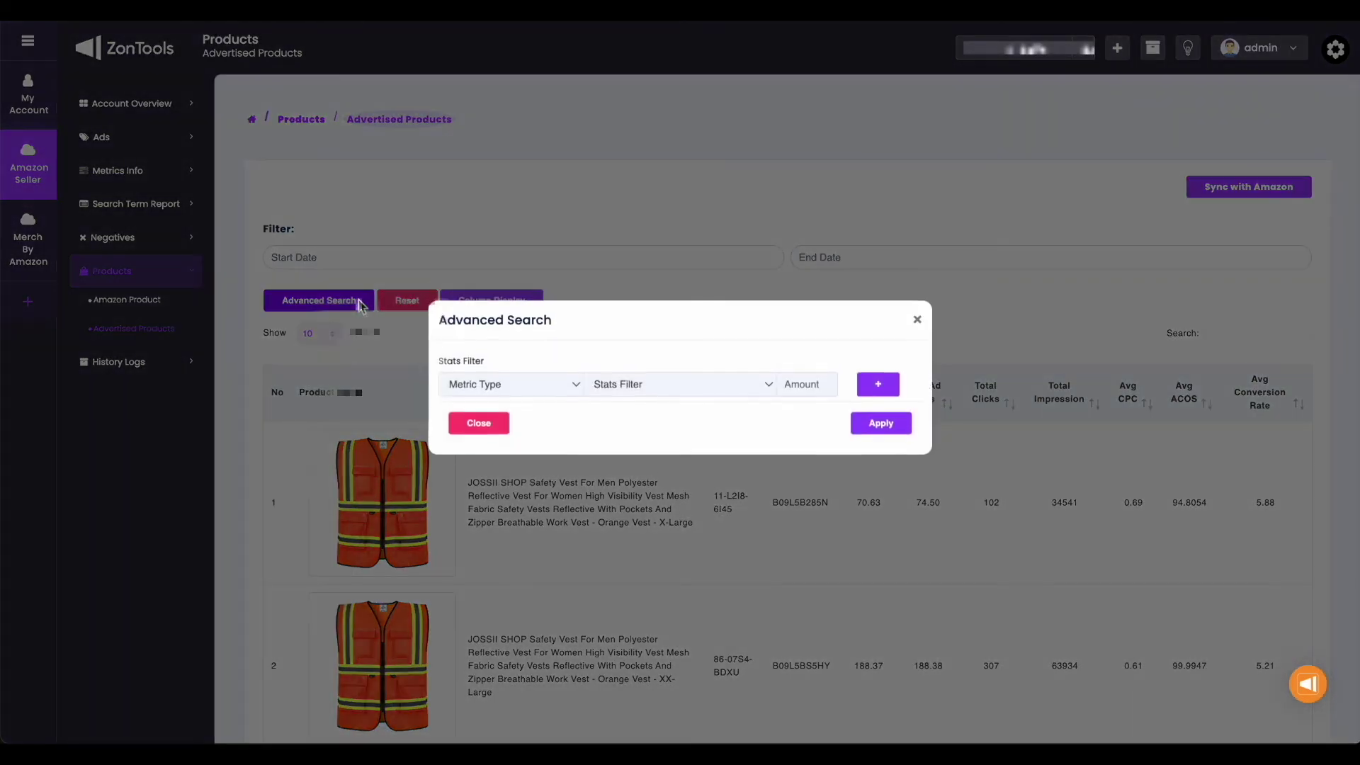
left_click(406, 306)
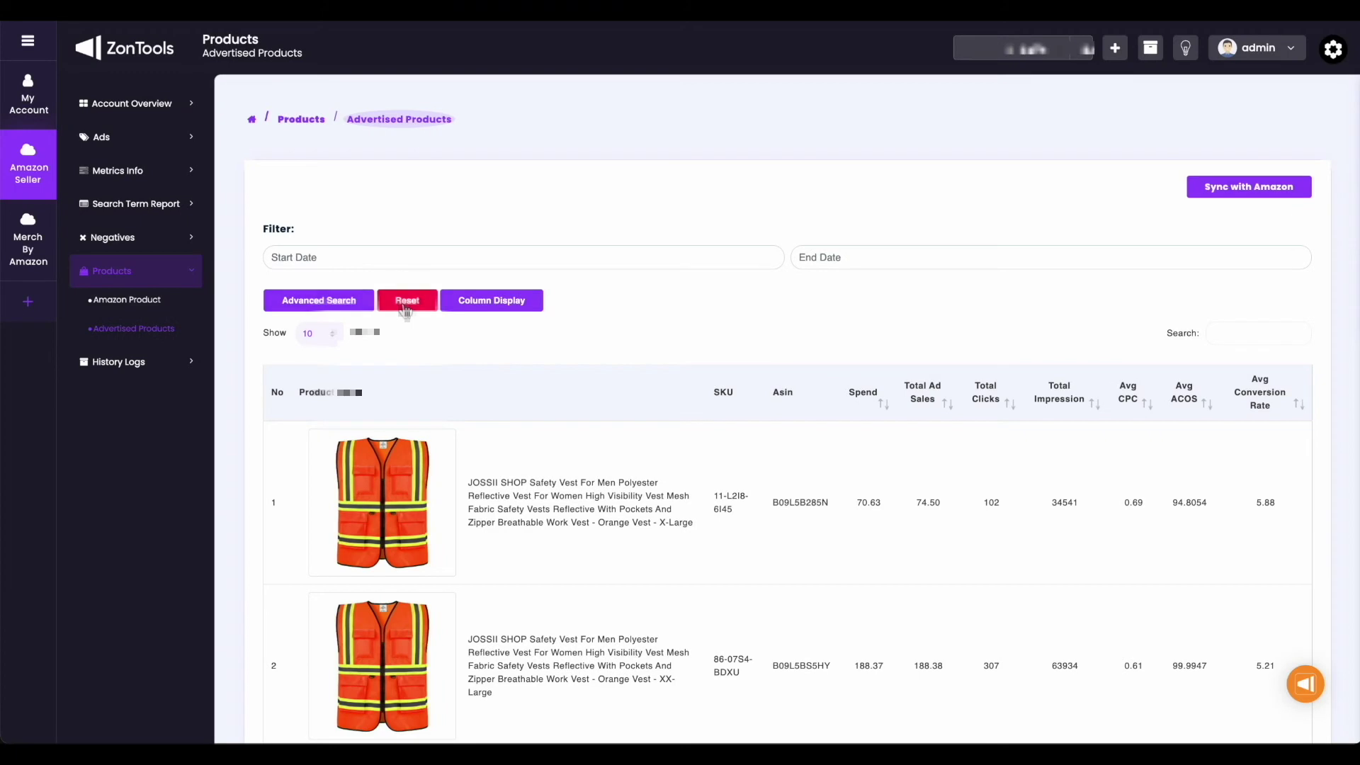
left_click(494, 305)
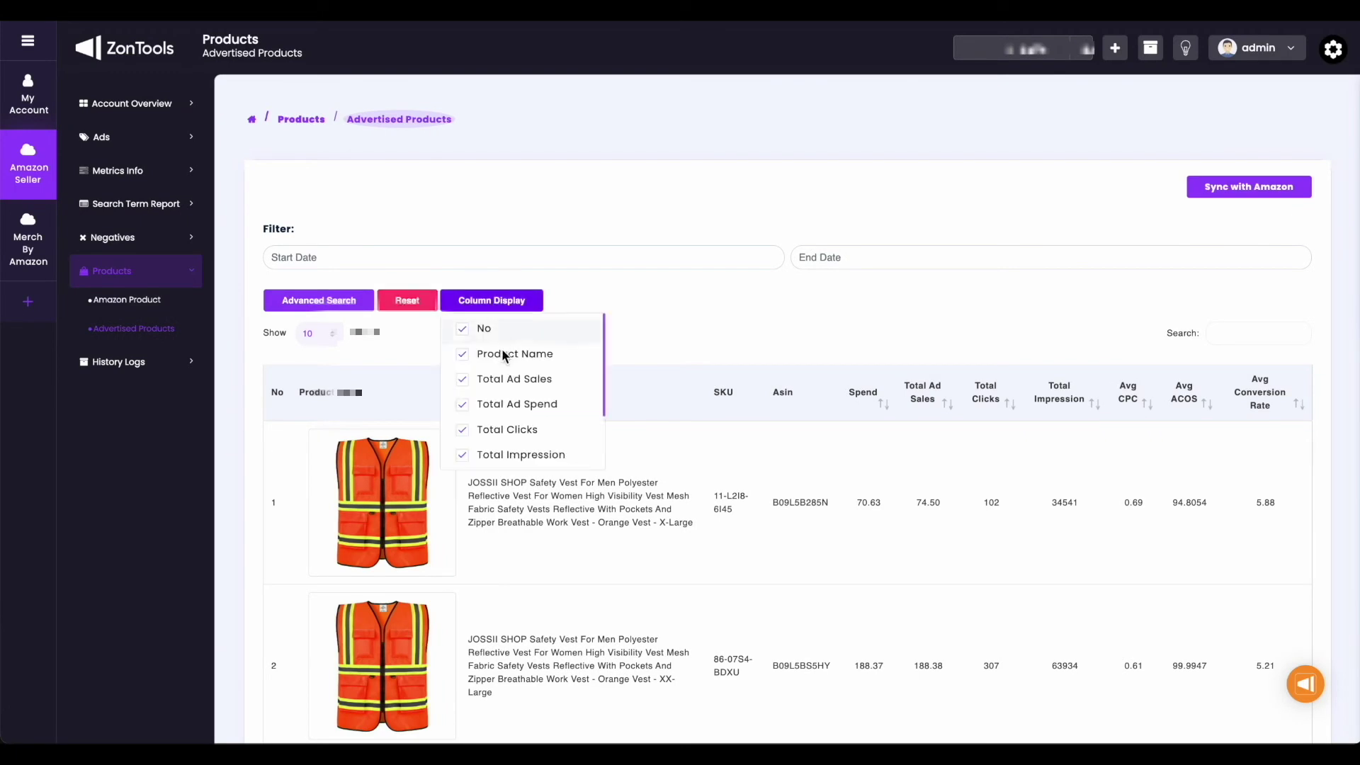
left_click(533, 302)
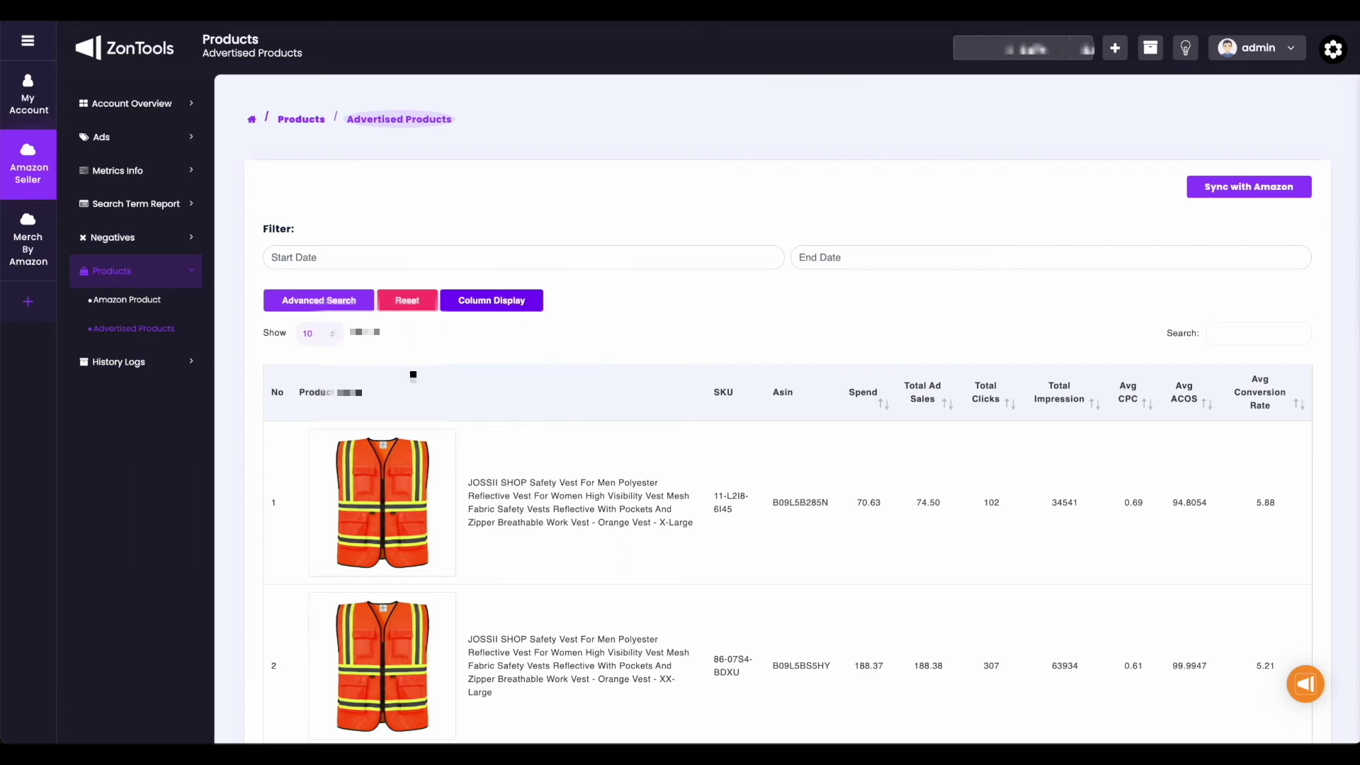
Step: Select the first product's full name, SKU and ASIN B09L5B285N
scroll(413, 376, "down", 2)
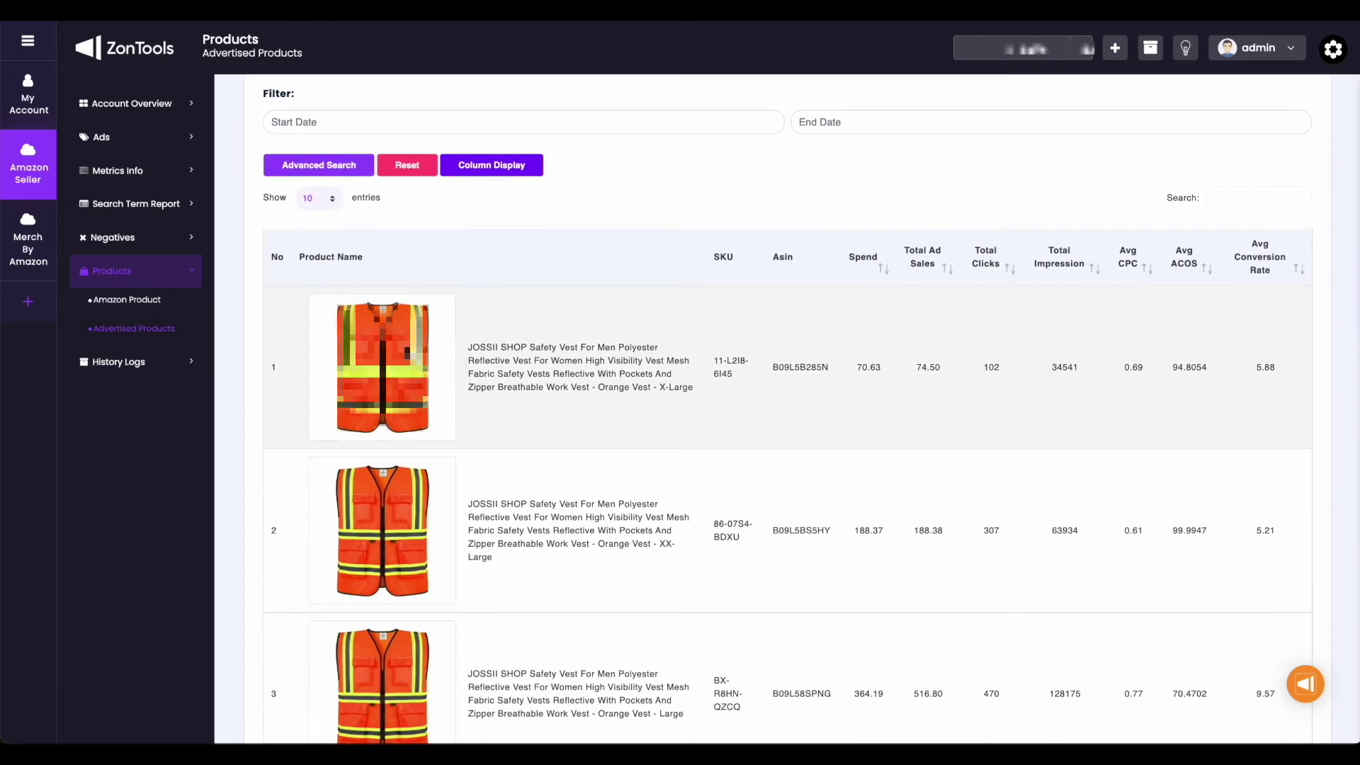
left_click_drag(461, 343, 597, 386)
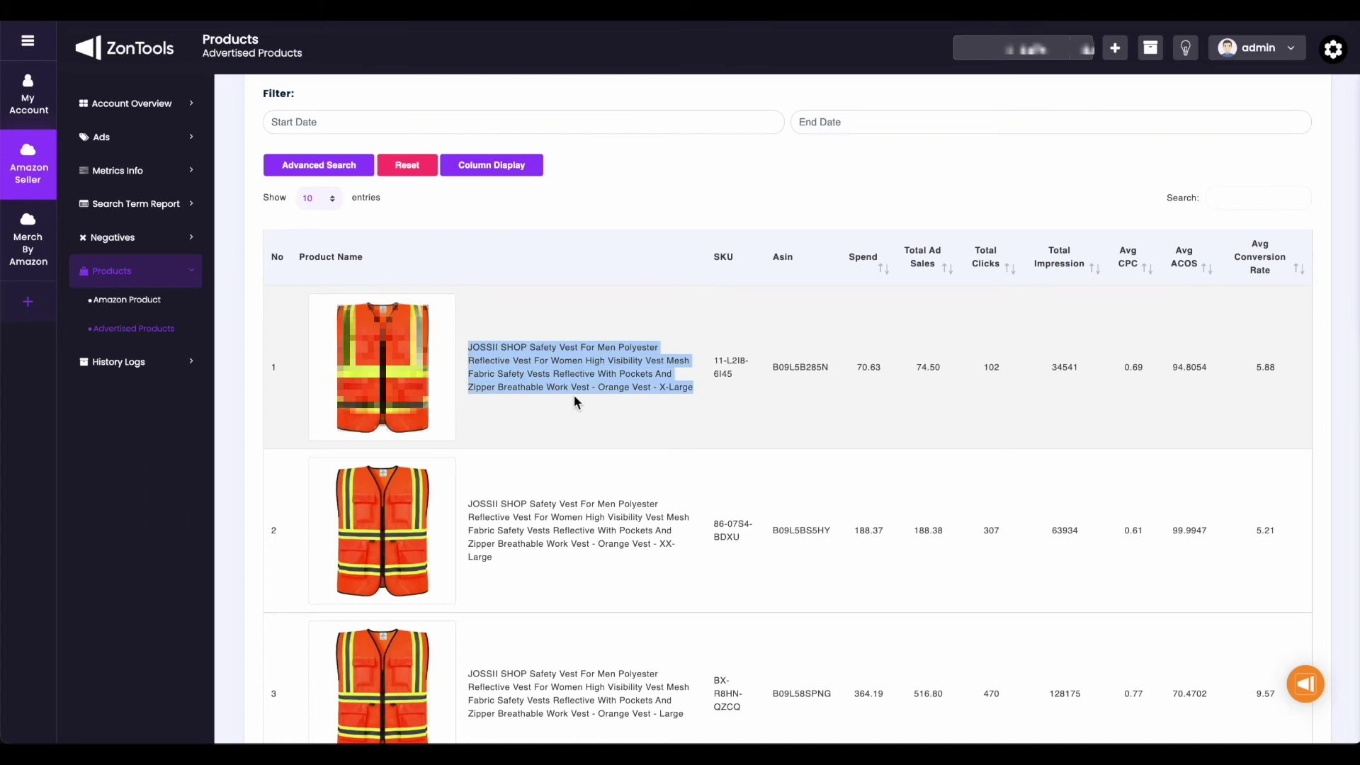
left_click_drag(713, 359, 749, 384)
double_click(780, 366)
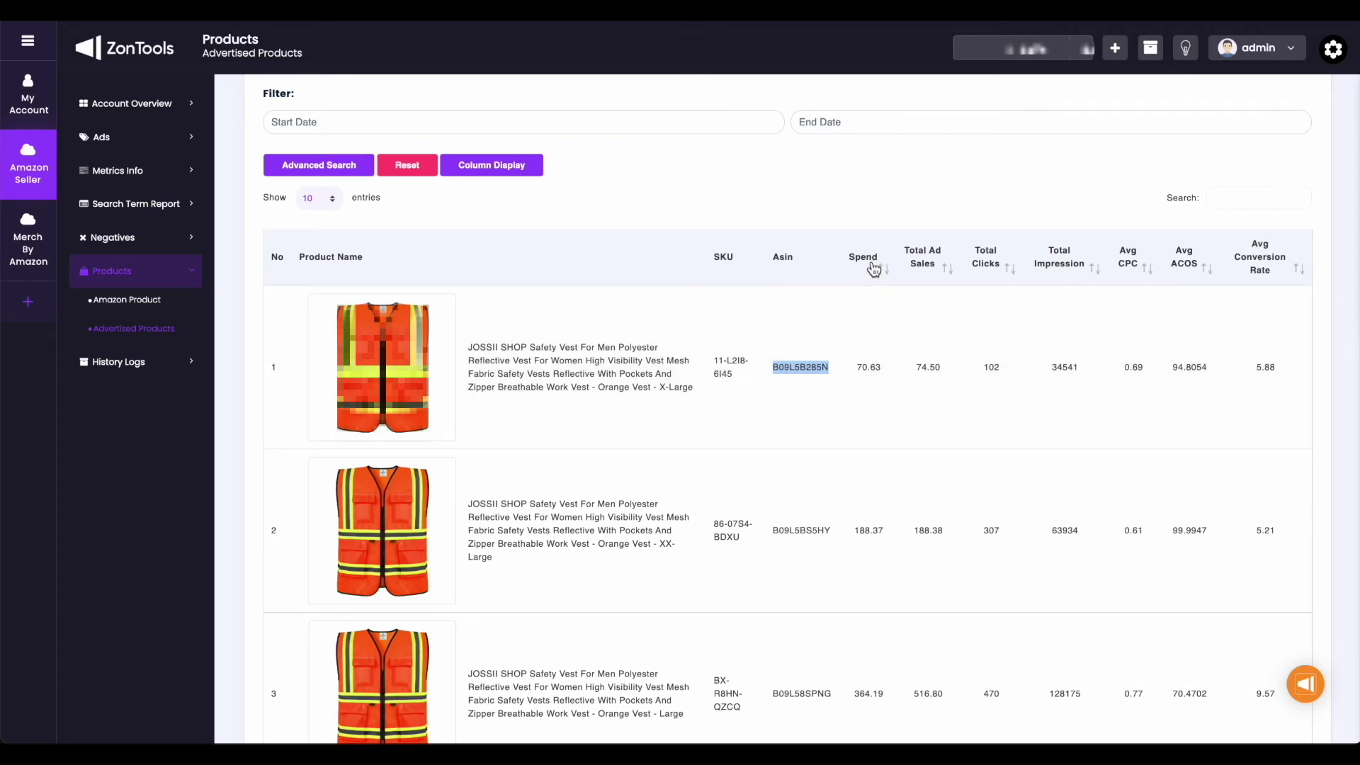
Step: Sort products by Total Clicks, Avg CPC, Avg ACOS, then Avg Conversion Rate, and expand History Logs
left_click(999, 273)
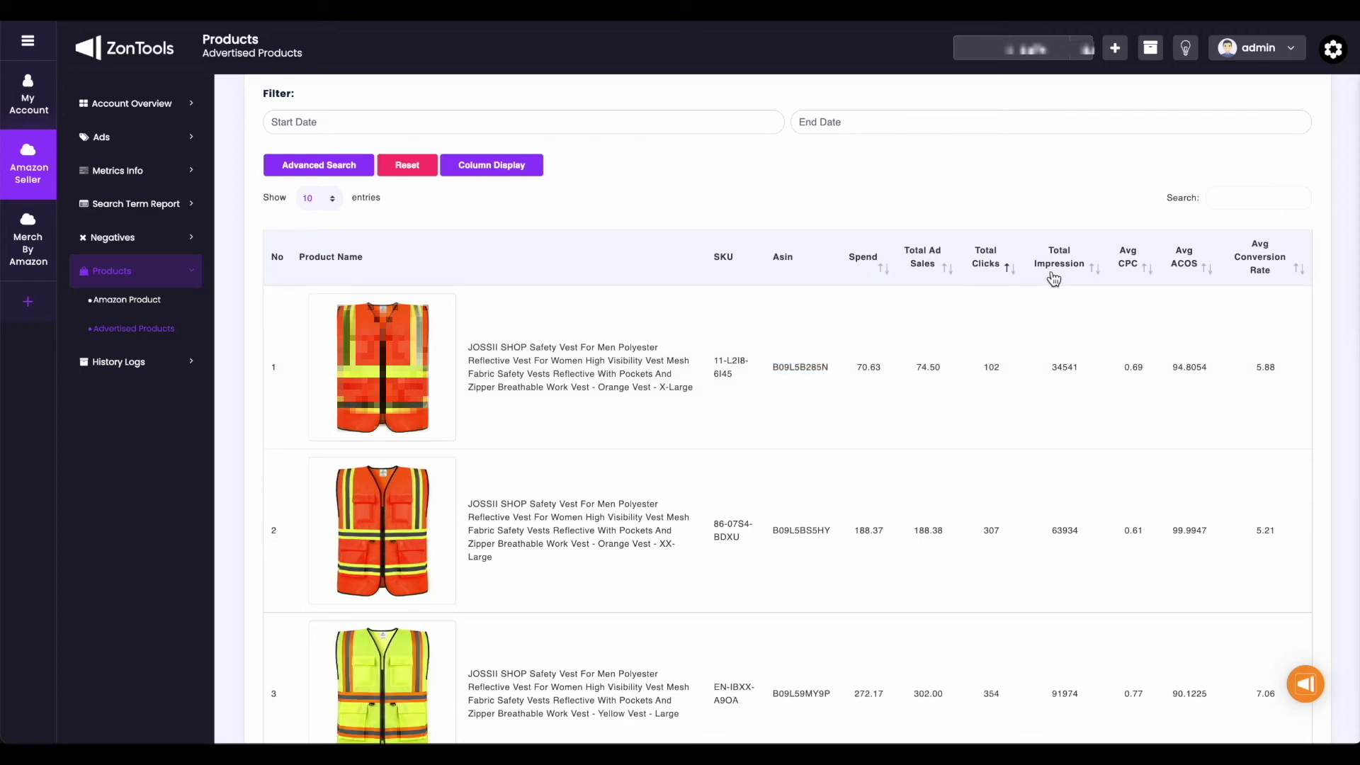
left_click(1127, 276)
left_click(1183, 277)
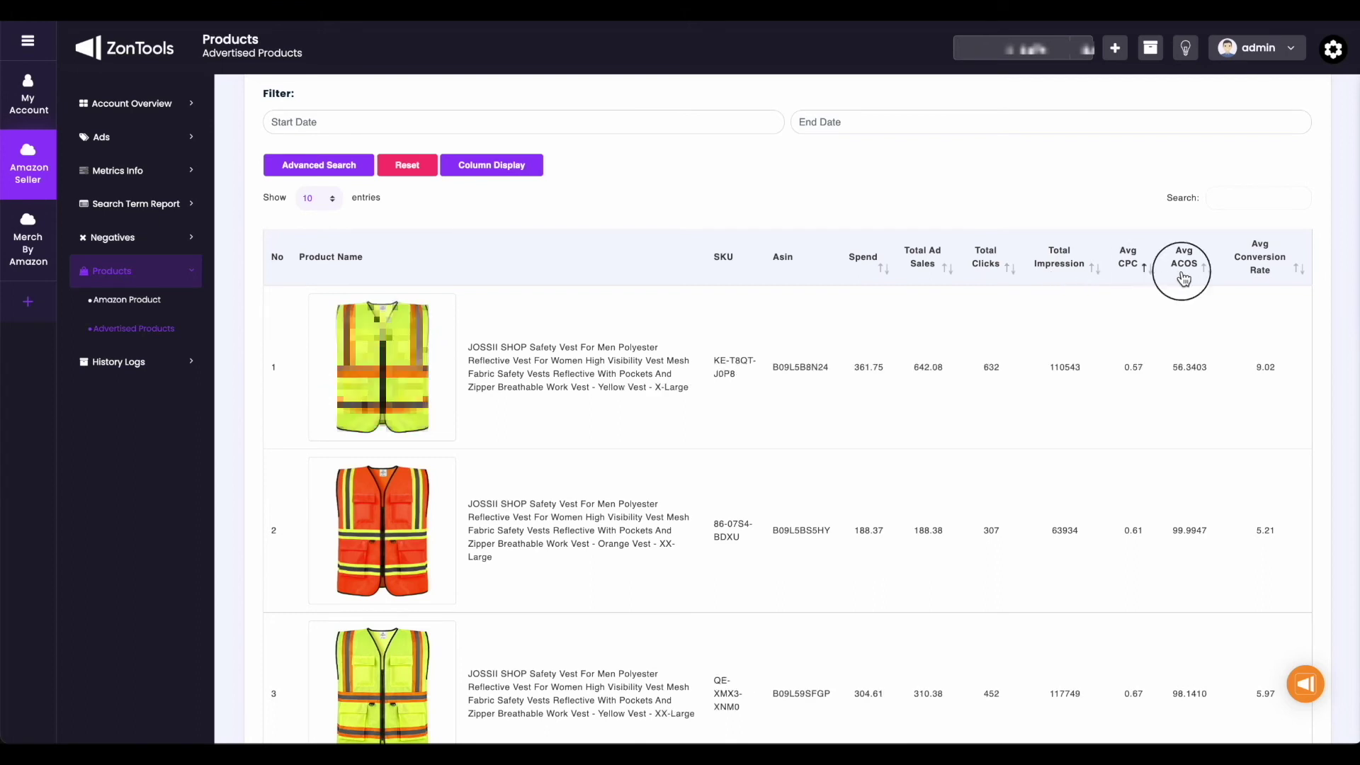
left_click(1278, 274)
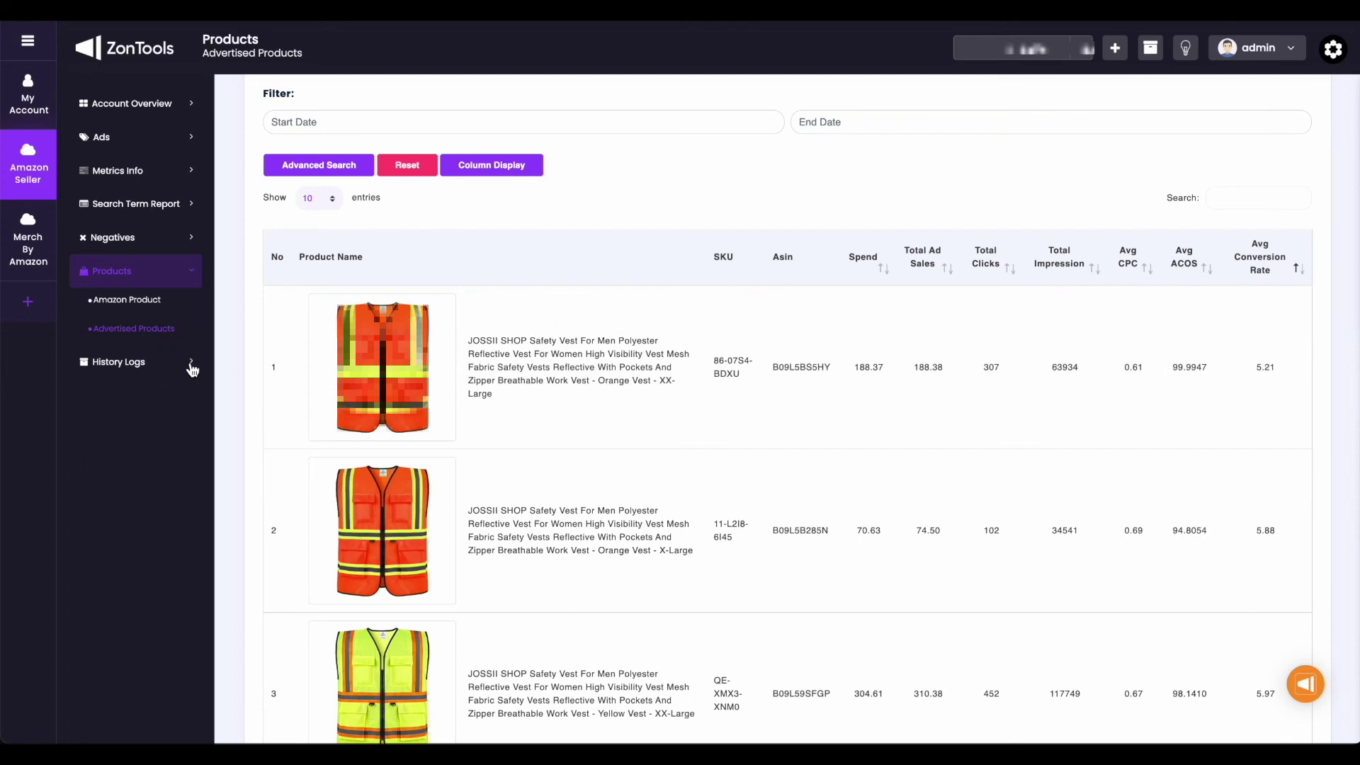
left_click(191, 365)
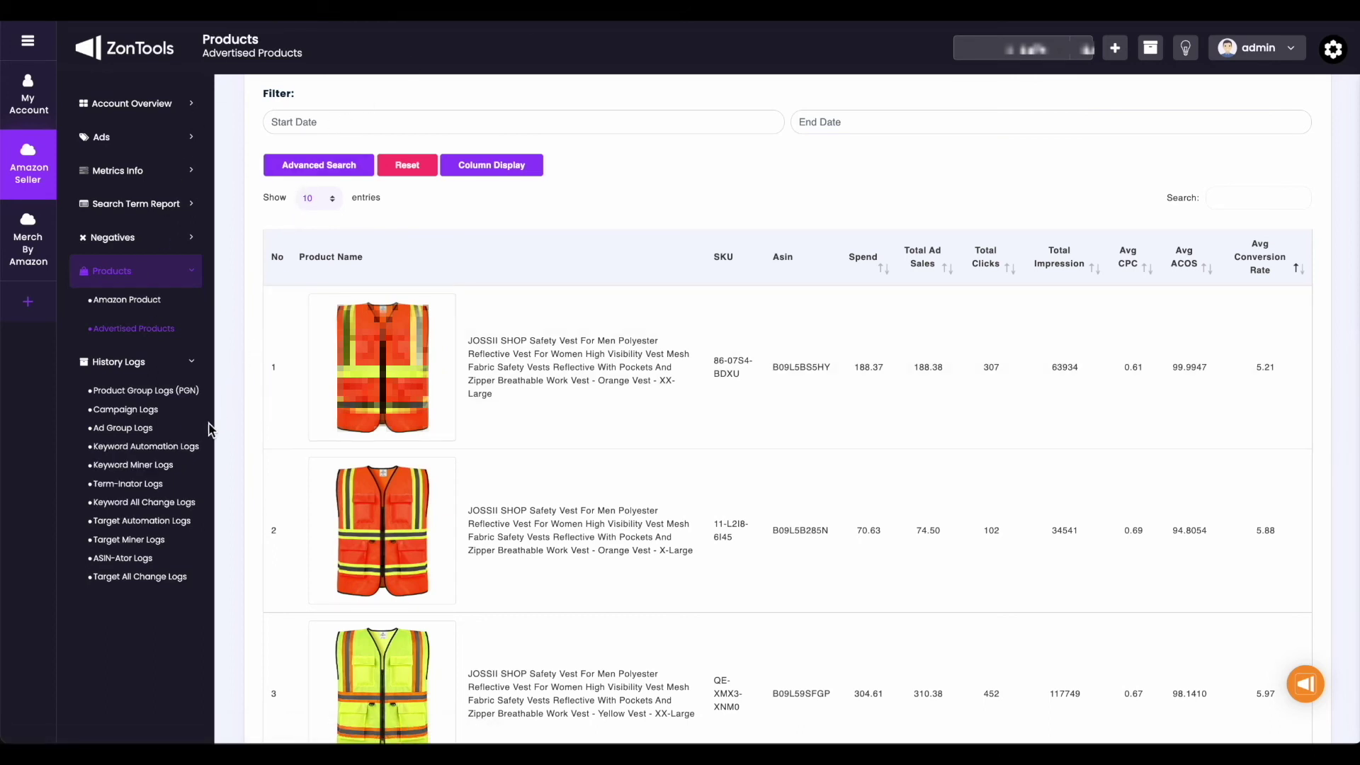
Step: On Keyword Automation Logs, select the PGN, AdGroup Name, Keyword, Begin and End column headings
left_click(171, 453)
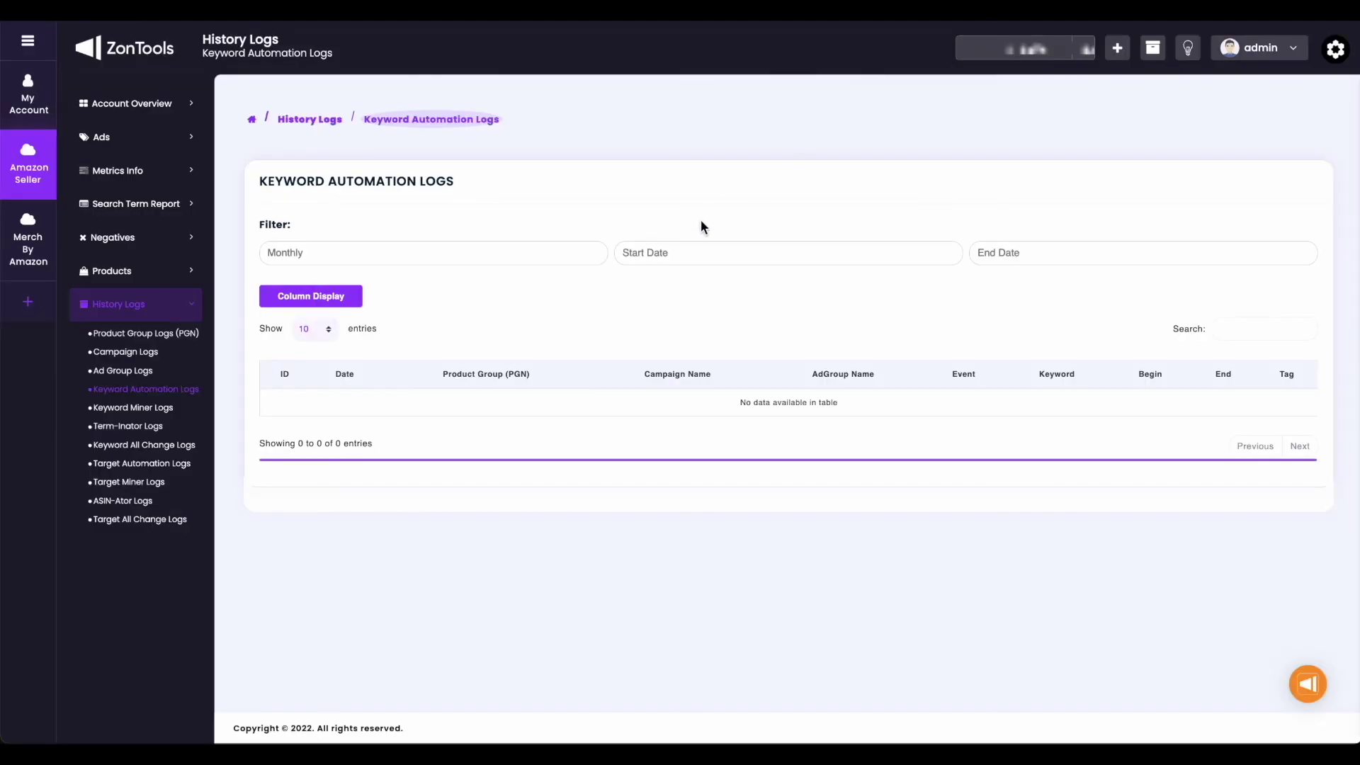
triple_click(504, 372)
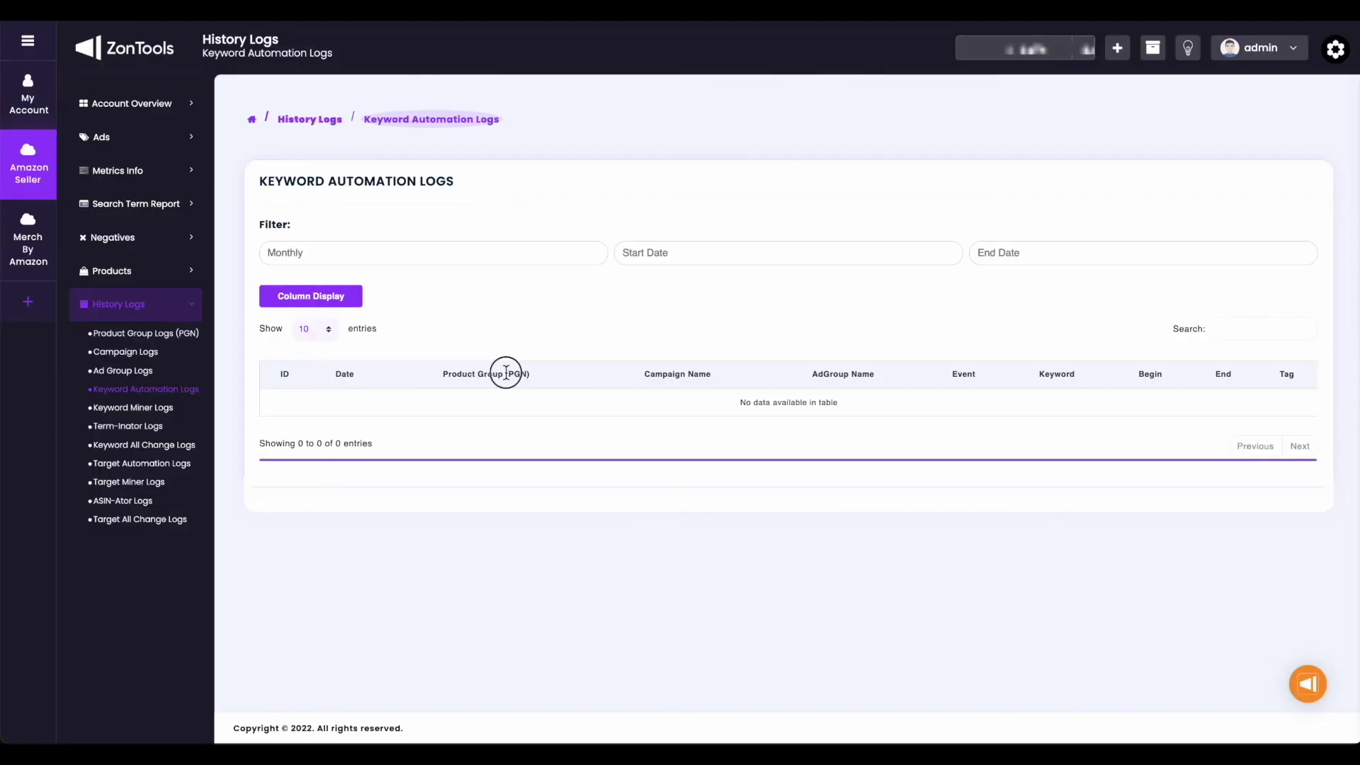
triple_click(827, 370)
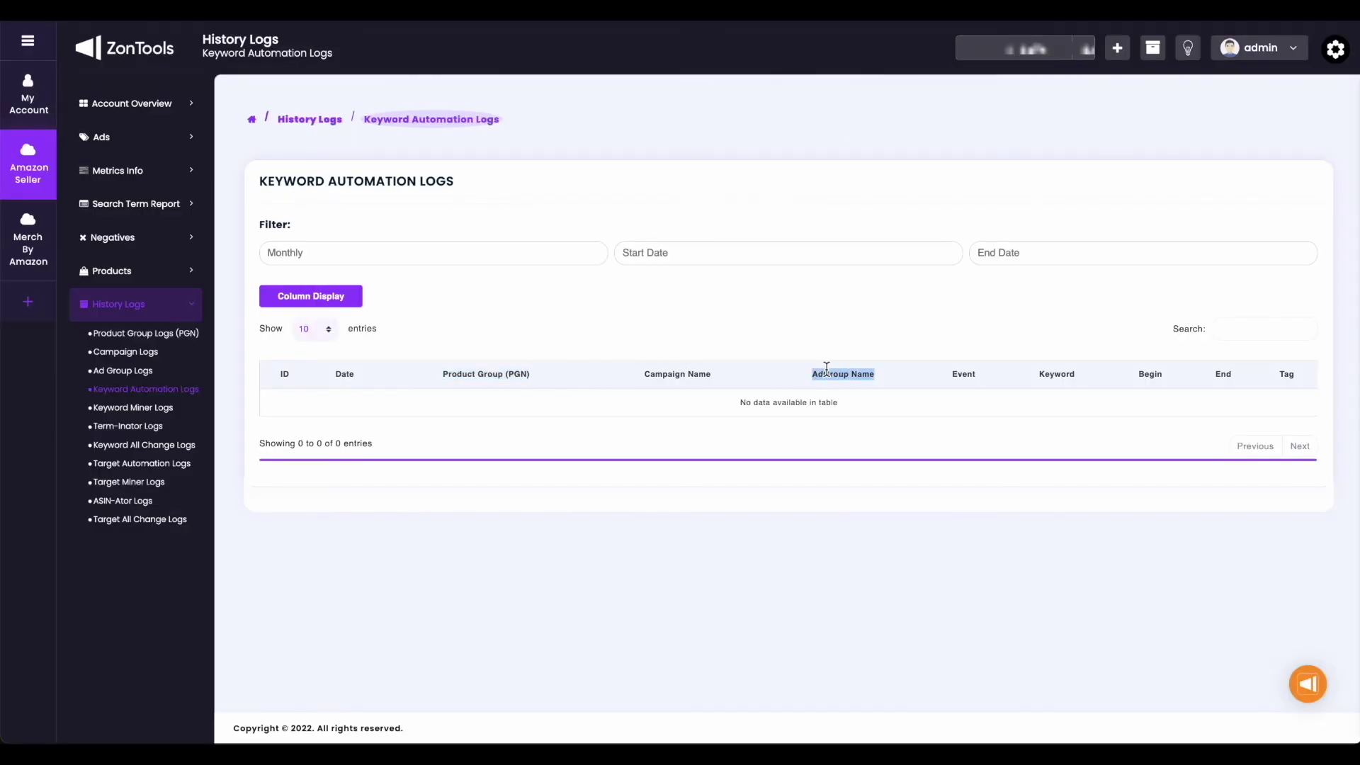
triple_click(1063, 372)
left_click(1153, 369)
triple_click(1152, 369)
triple_click(1220, 374)
Step: Browse Product Group (PGN), Campaign and Ad Group logs, then return to Keyword Automation Logs
left_click(185, 344)
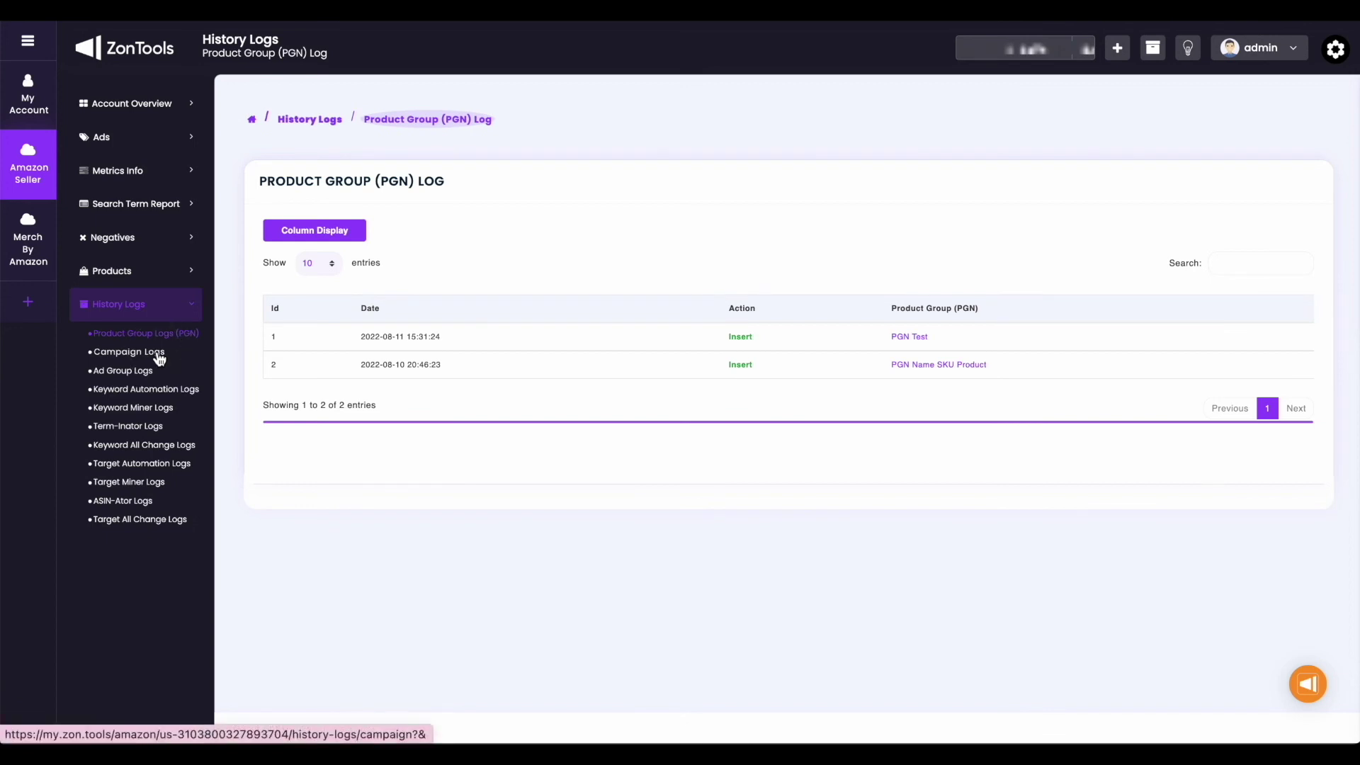
left_click(159, 360)
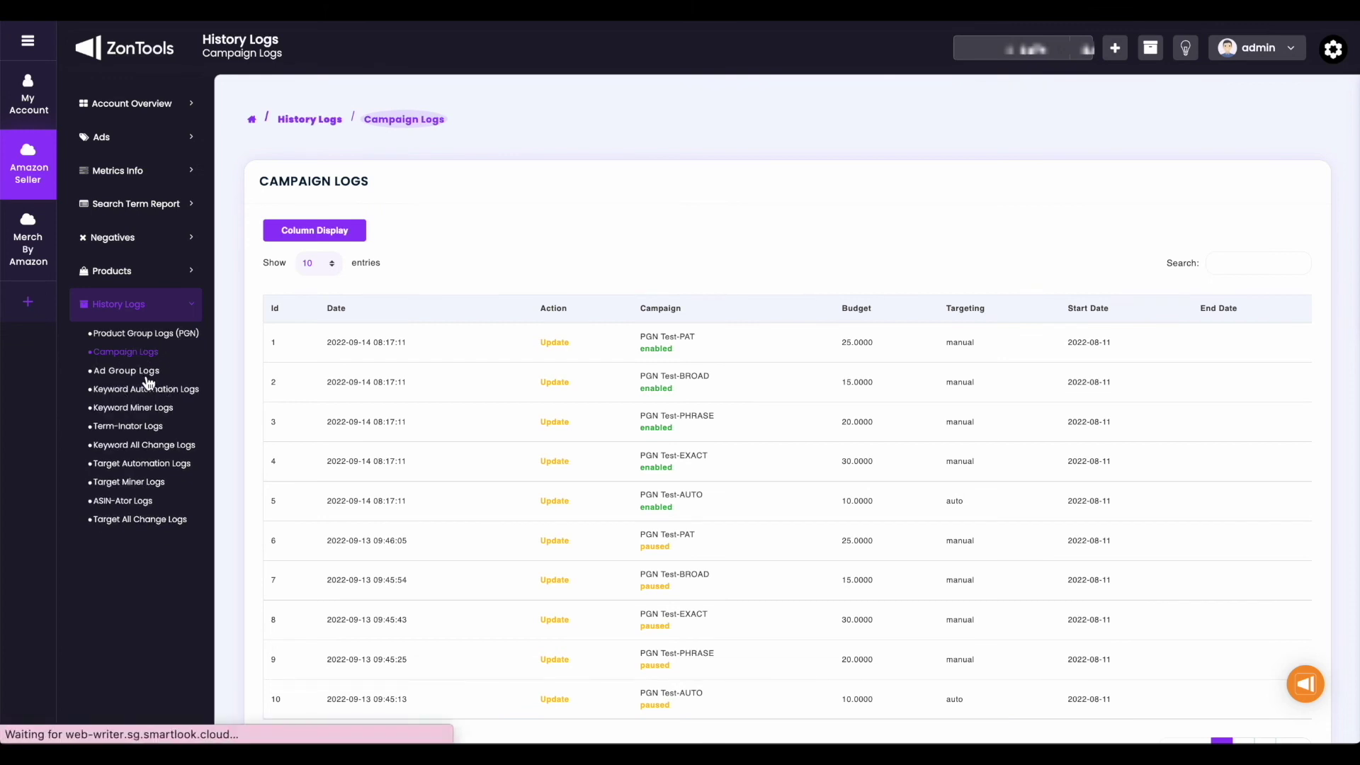
left_click(148, 376)
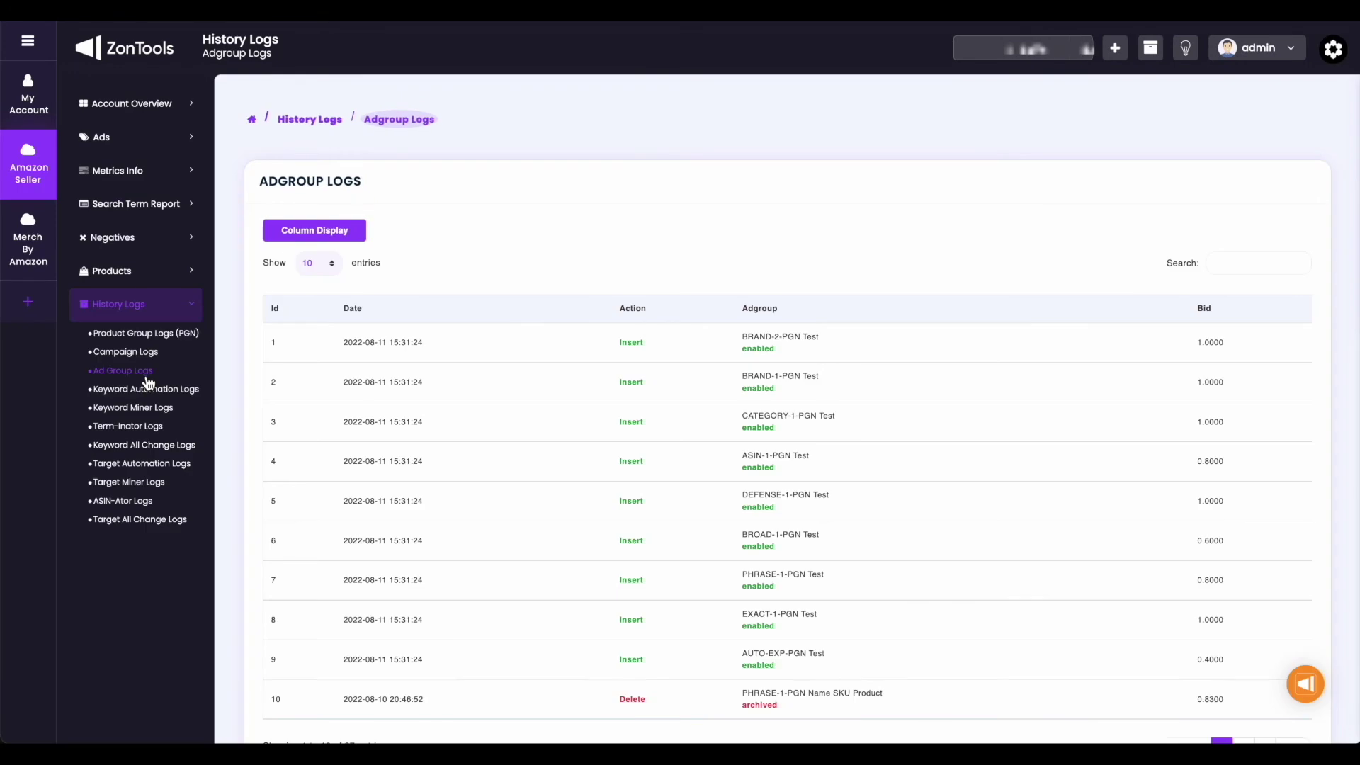
left_click(187, 395)
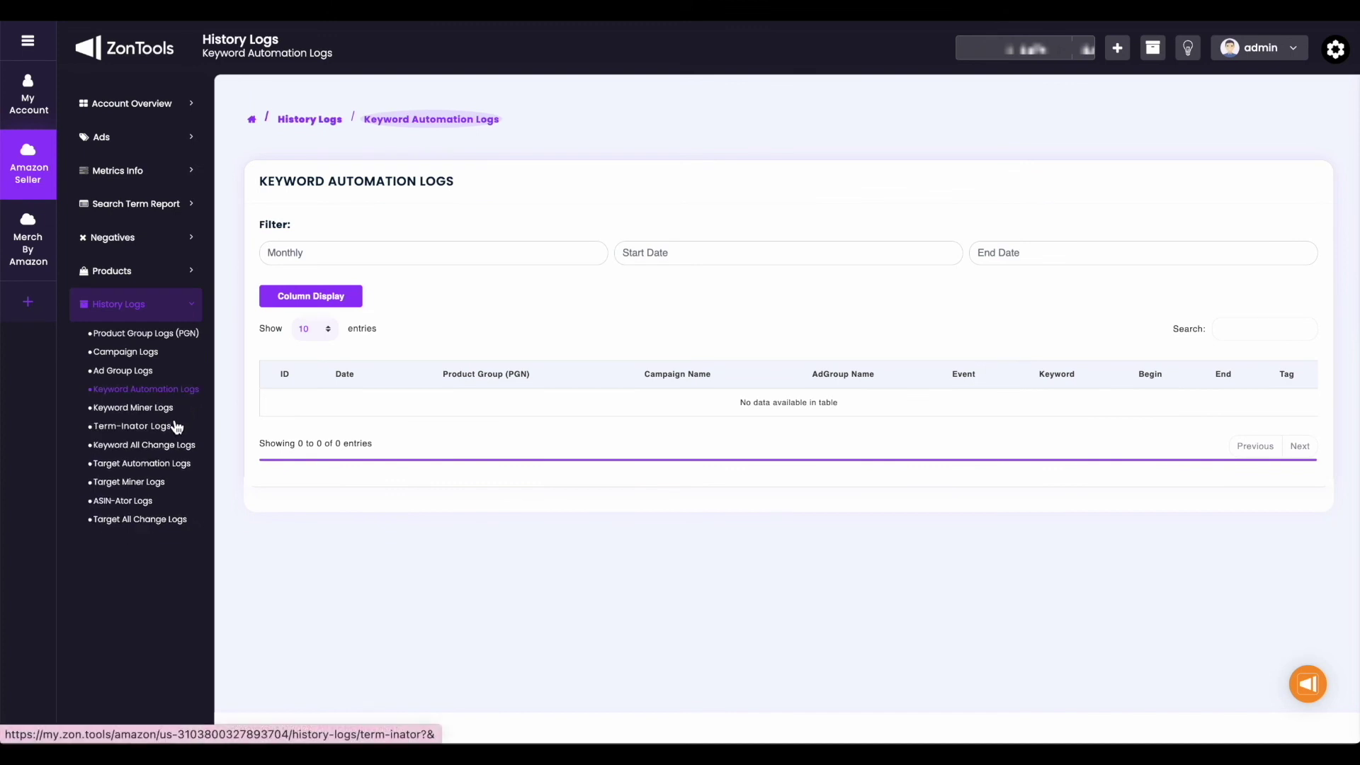
Step: Visit the Keyword Miner, Term-Inator and Keyword All Change Logs pages
left_click(173, 418)
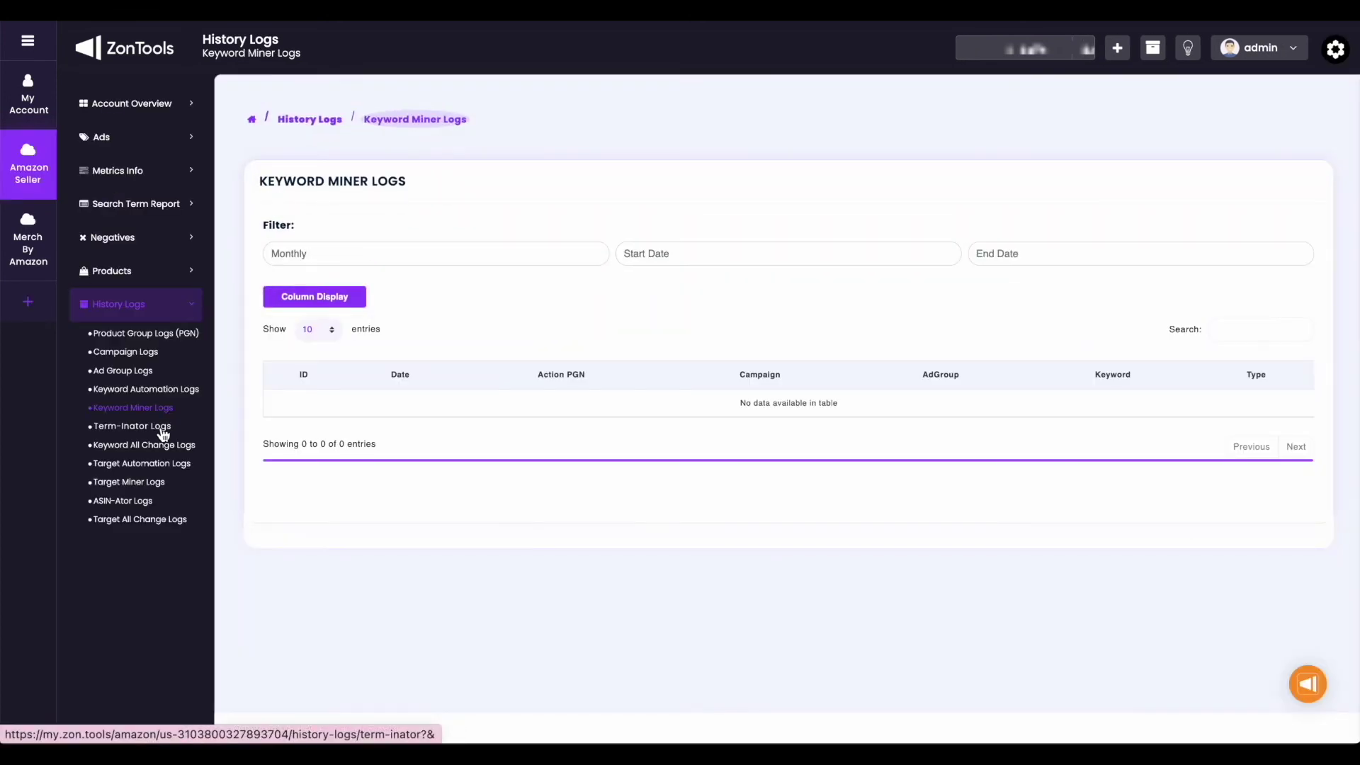
left_click(163, 431)
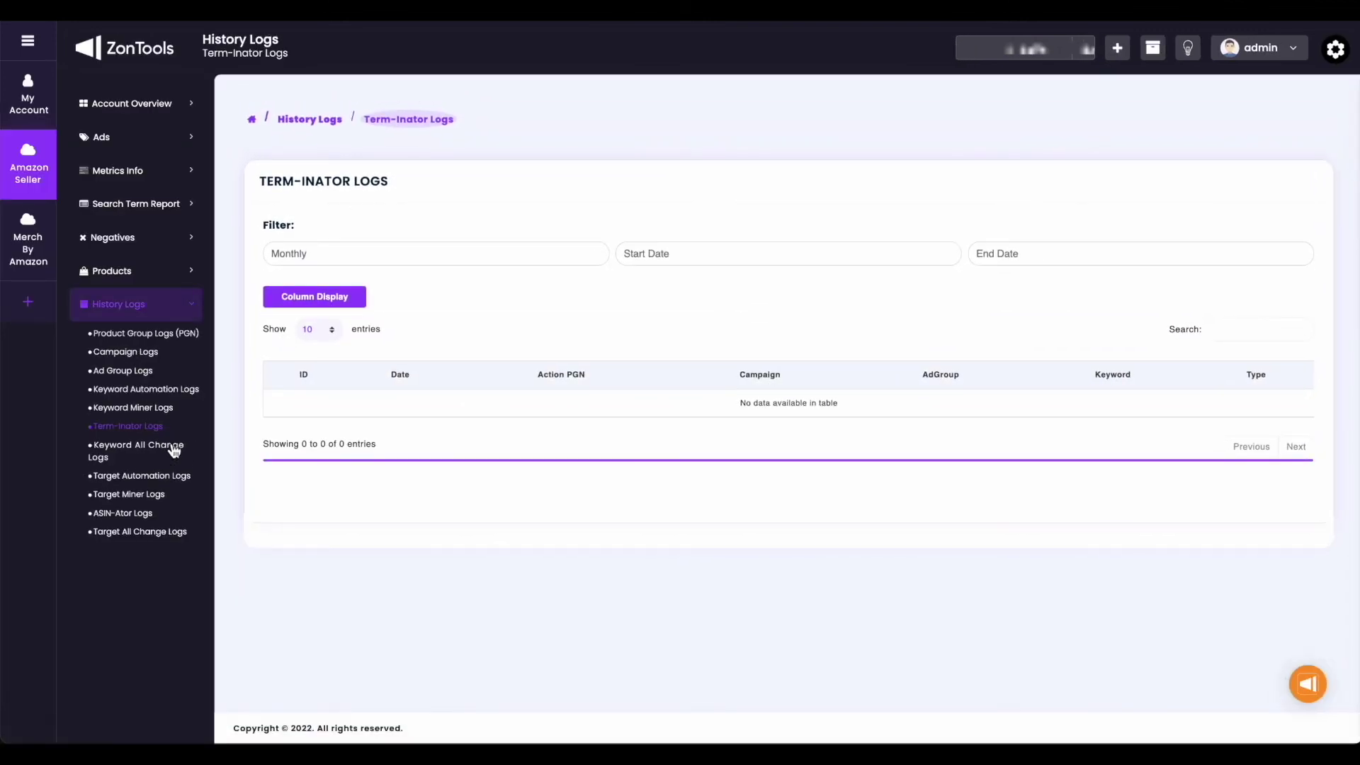
left_click(176, 454)
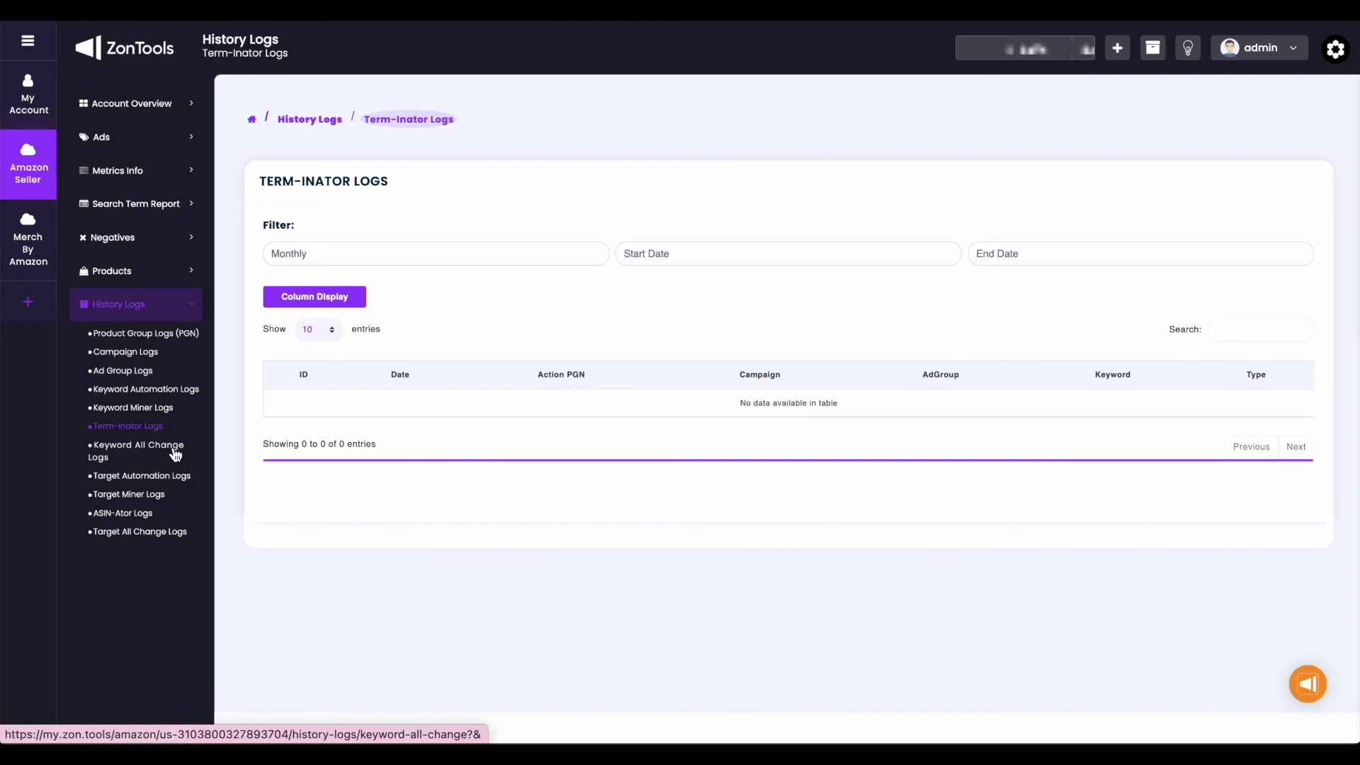
left_click(176, 454)
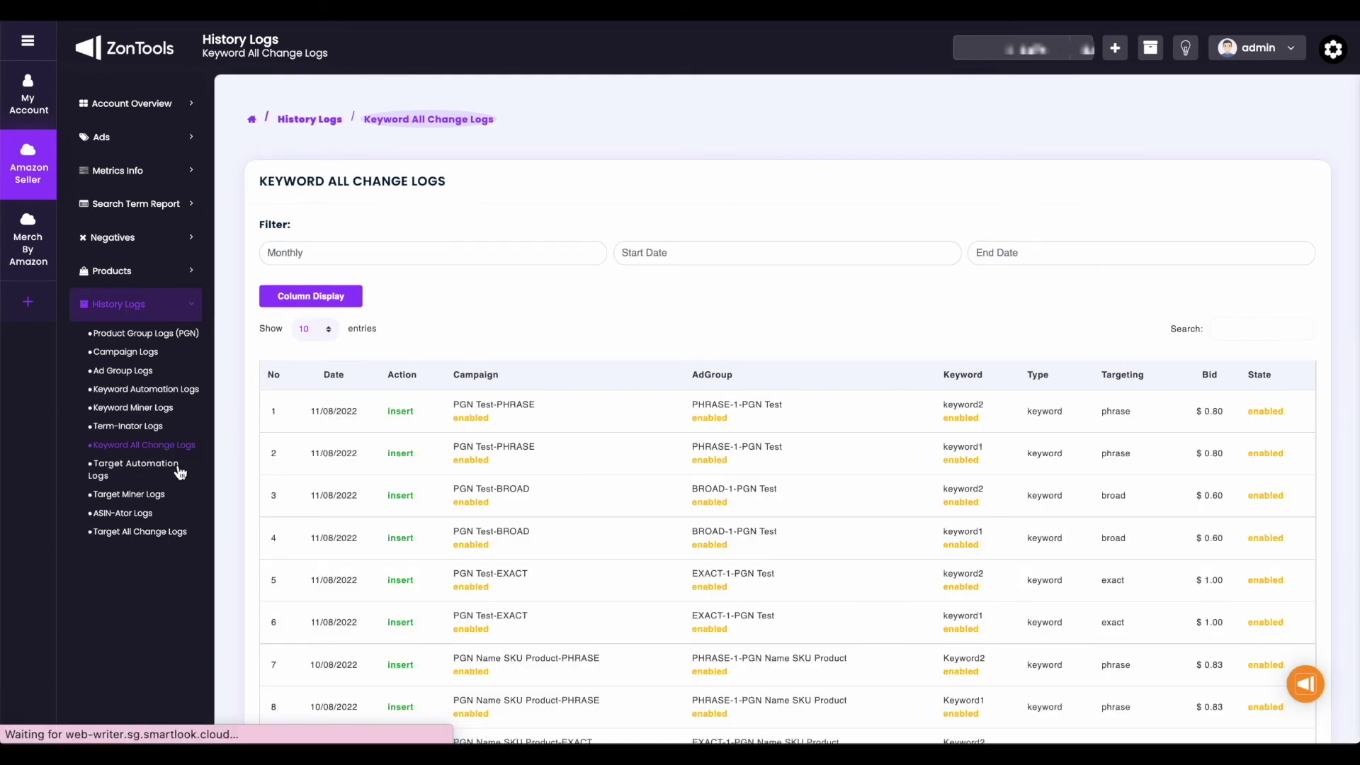
Step: Visit Target Automation, Target Miner and ASIN-Ator logs, ending on Target All Change Logs
left_click(180, 473)
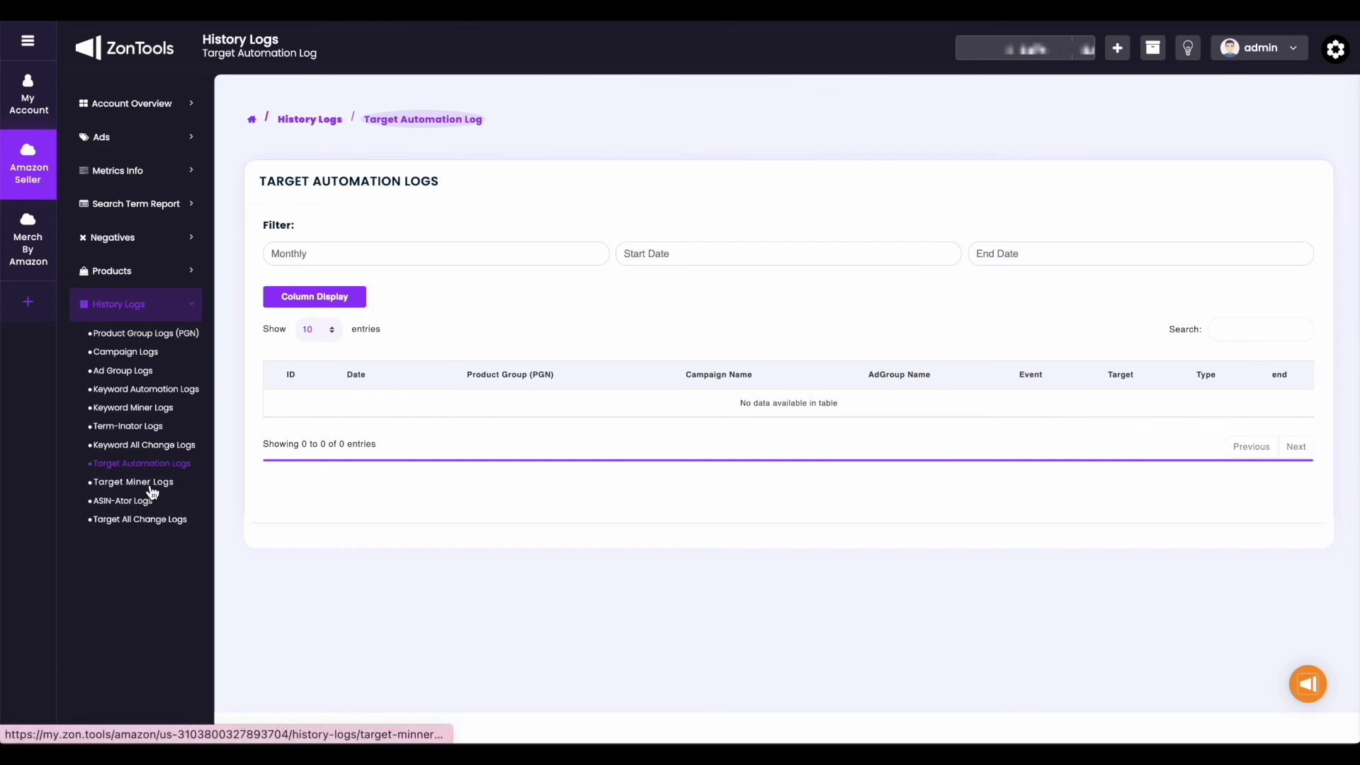
left_click(152, 489)
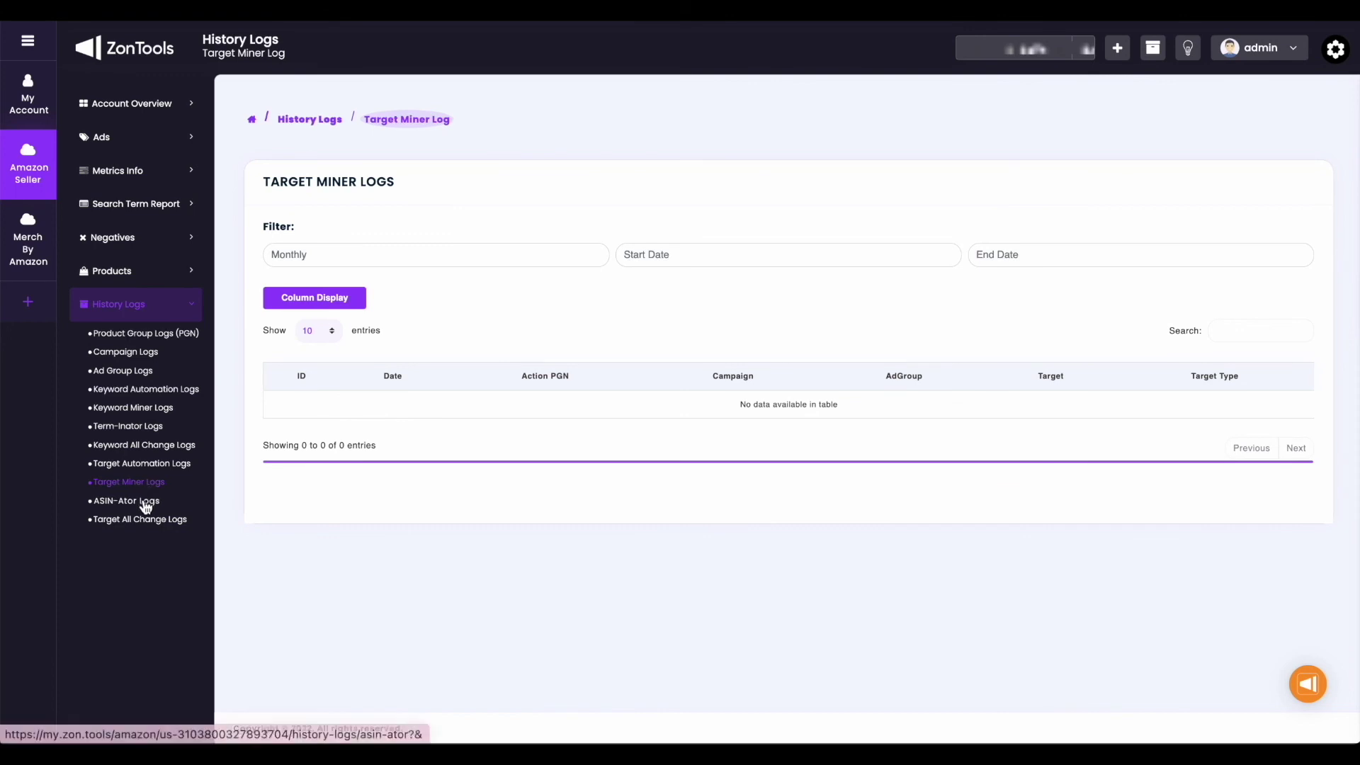
left_click(145, 504)
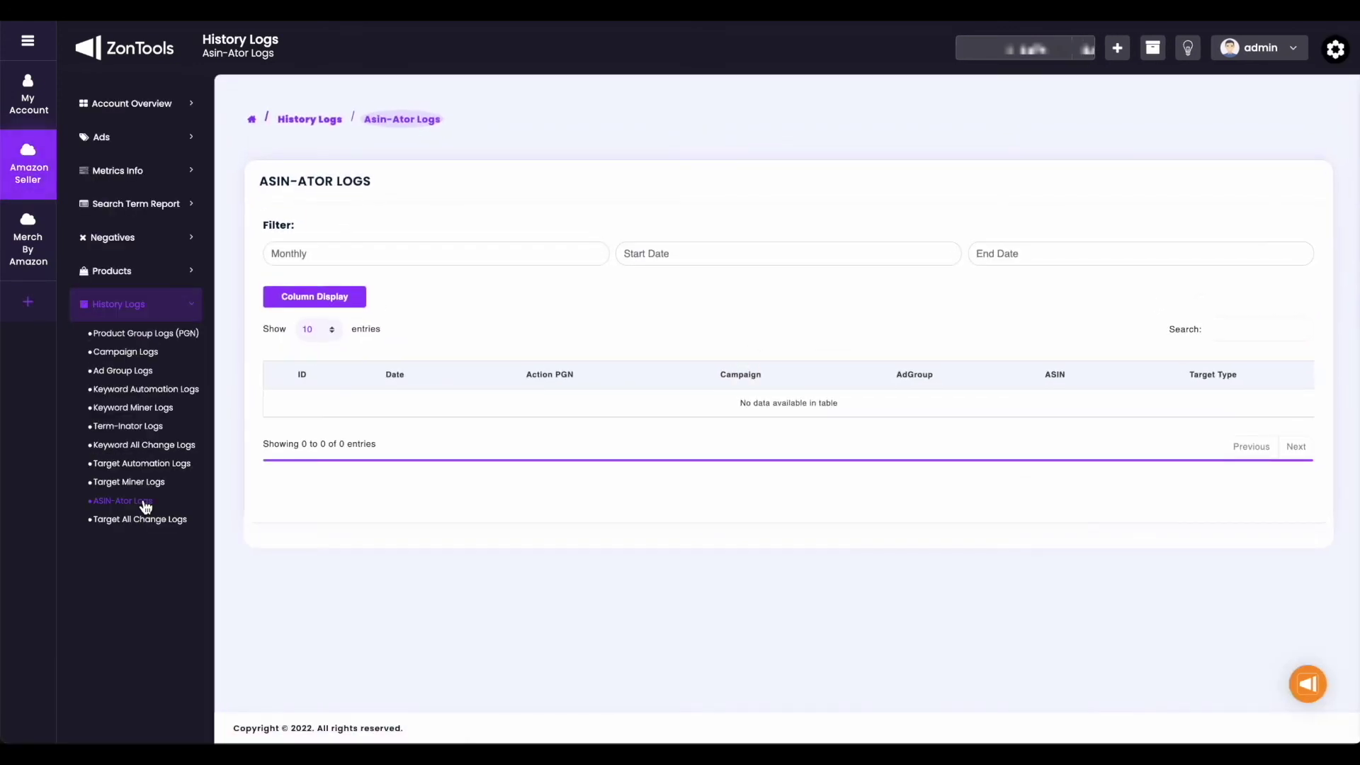
left_click(170, 522)
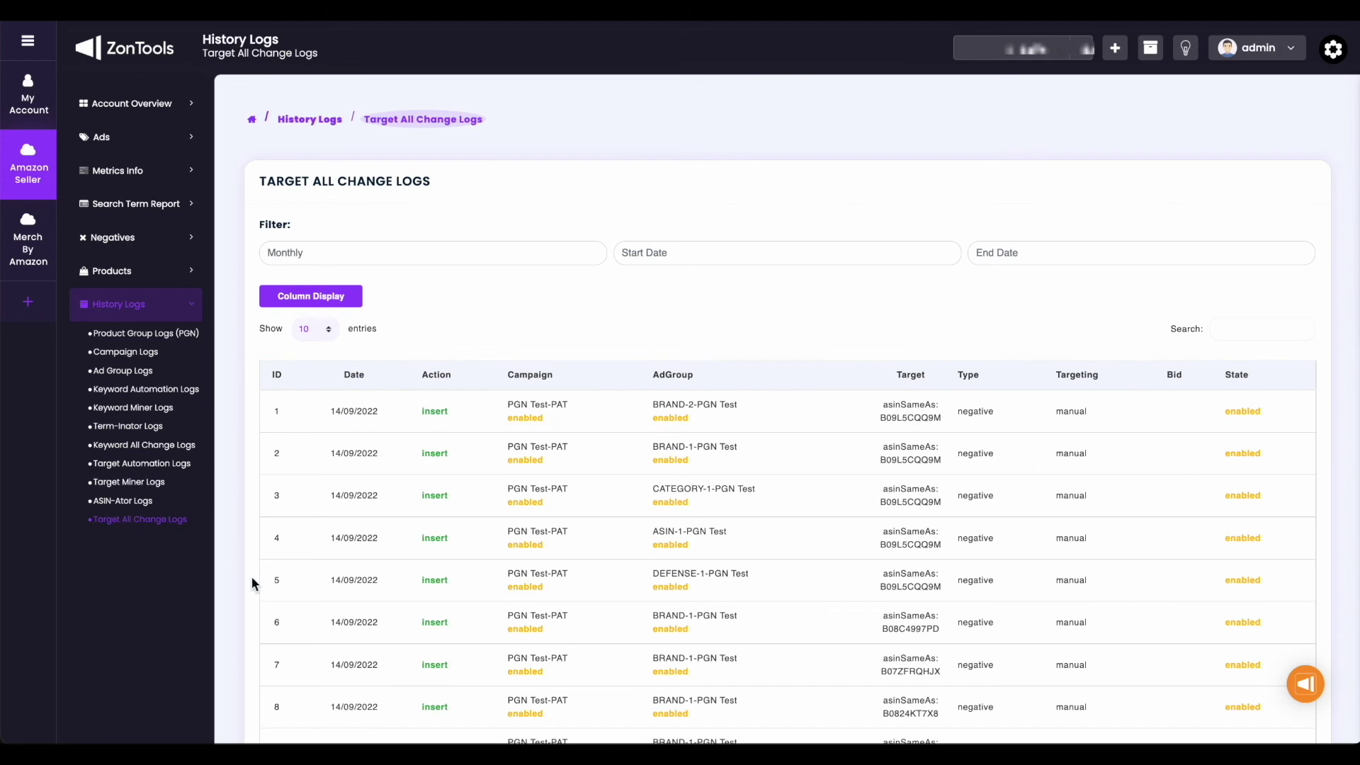
scroll(252, 576, "down", 2)
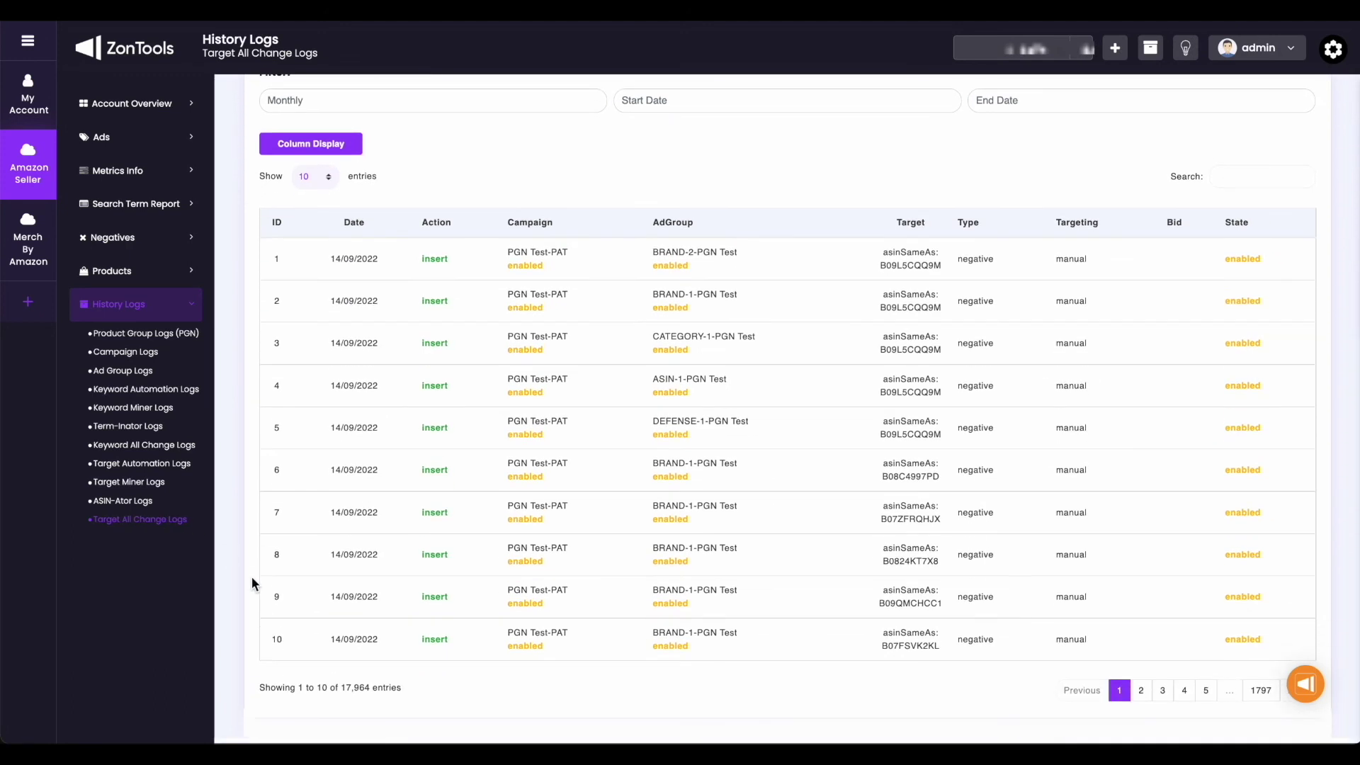